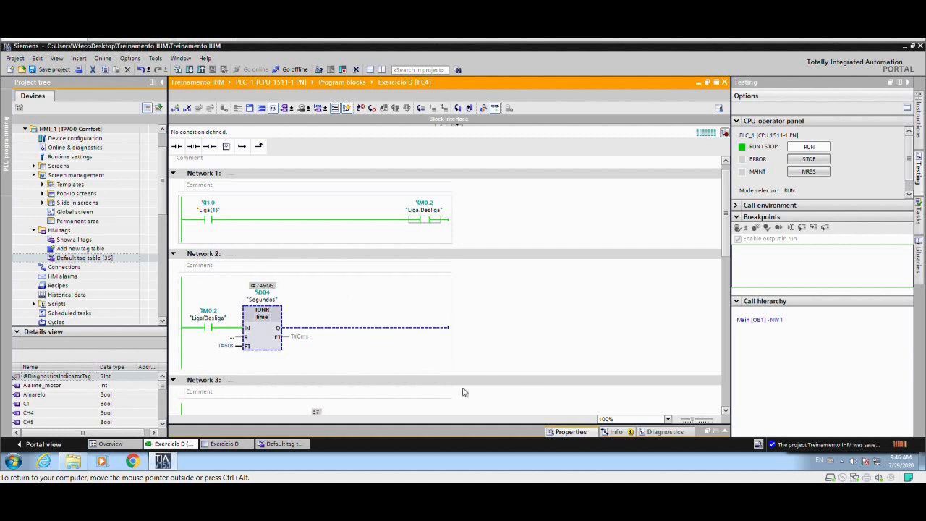
Open the HMI default tag table and undo the accidental renaming of the Horas tag.
left_click(304, 446)
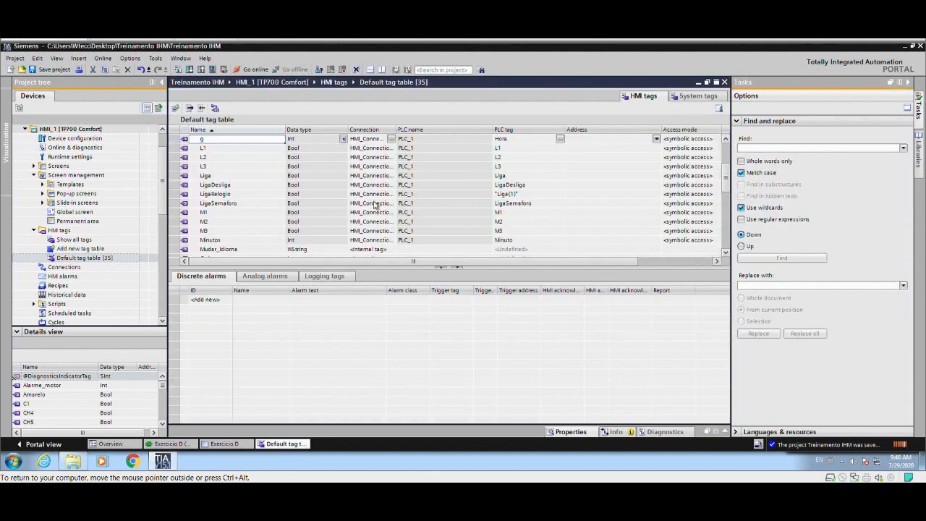
left_click(330, 205)
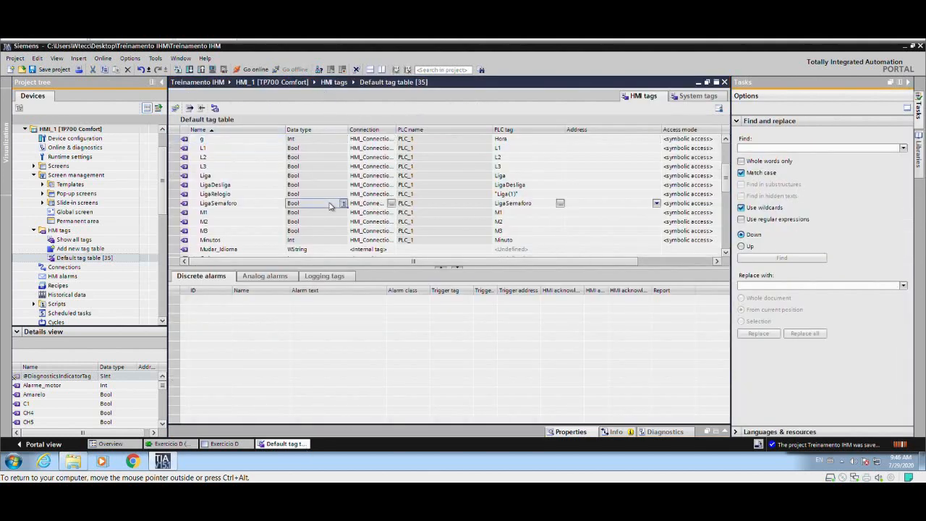
key("ctrl+z")
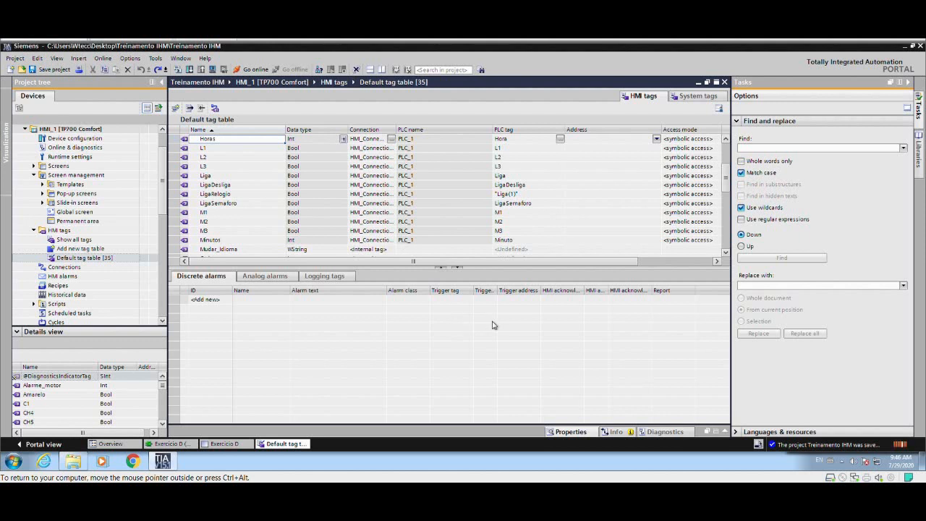
Review the hour field's tag connection and the unit settings of the hour and minute fields on the Exercicio D screen.
left_click(240, 445)
left_click(413, 236)
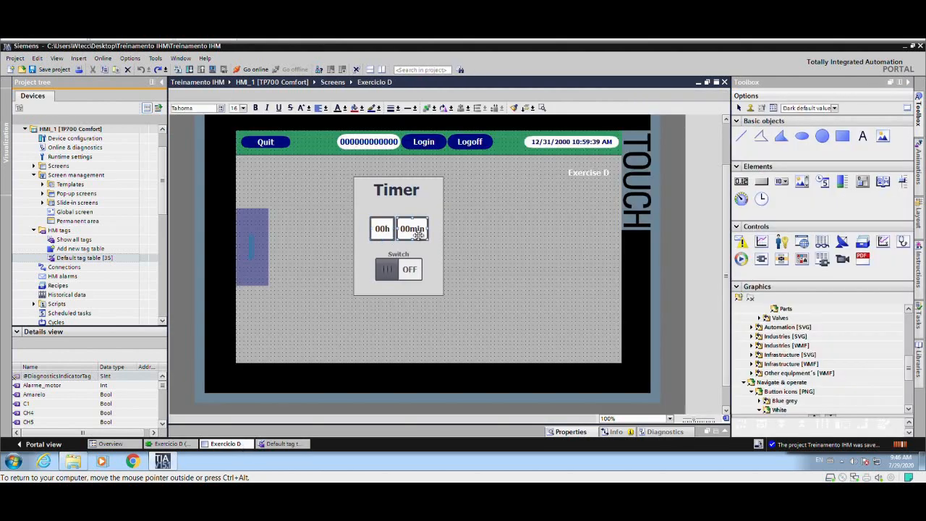
left_click(389, 232)
left_click(576, 432)
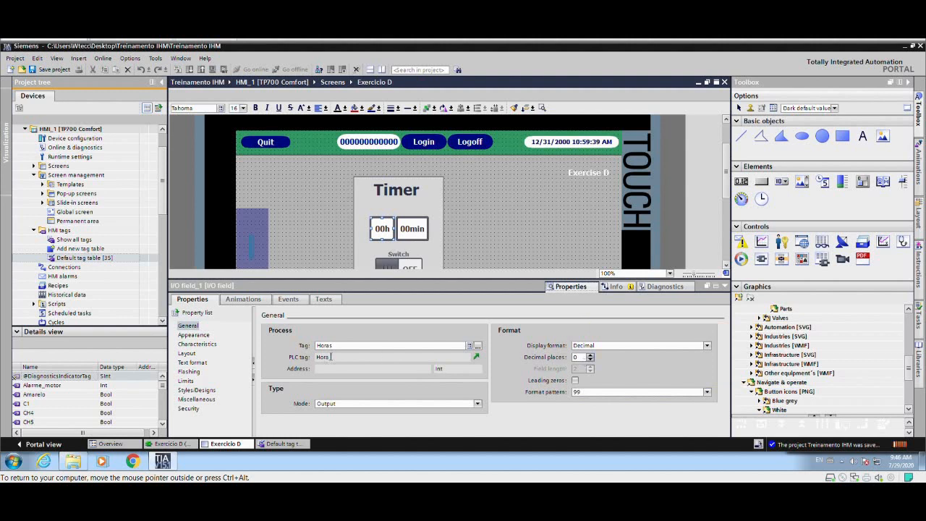
left_click(186, 336)
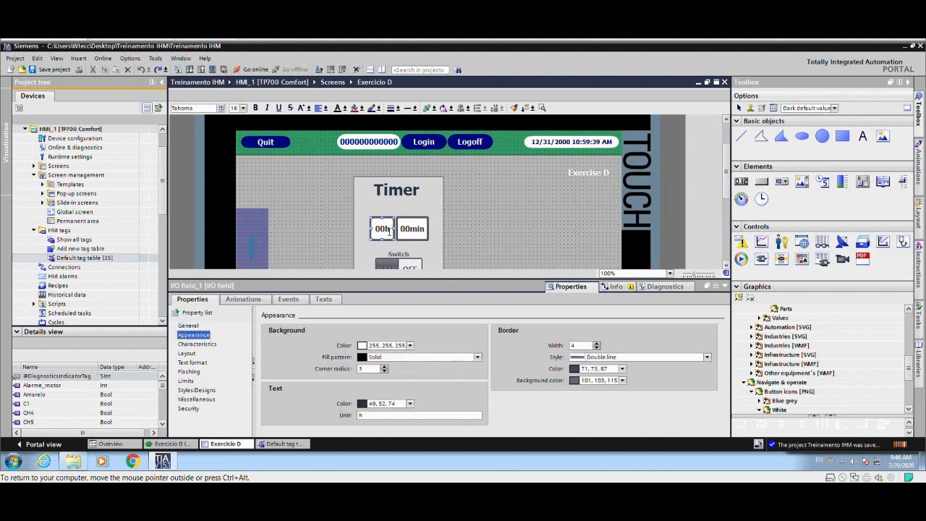
left_click(414, 238)
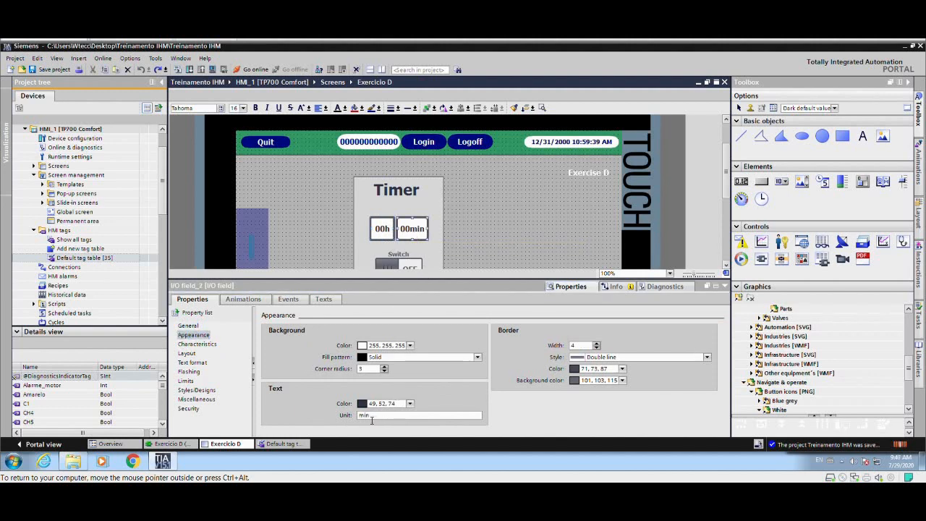
Inspect the timer switch's process value tag and the functions assigned to its Activate and Deactivate events.
left_click(411, 267)
left_click_drag(727, 159, 728, 172)
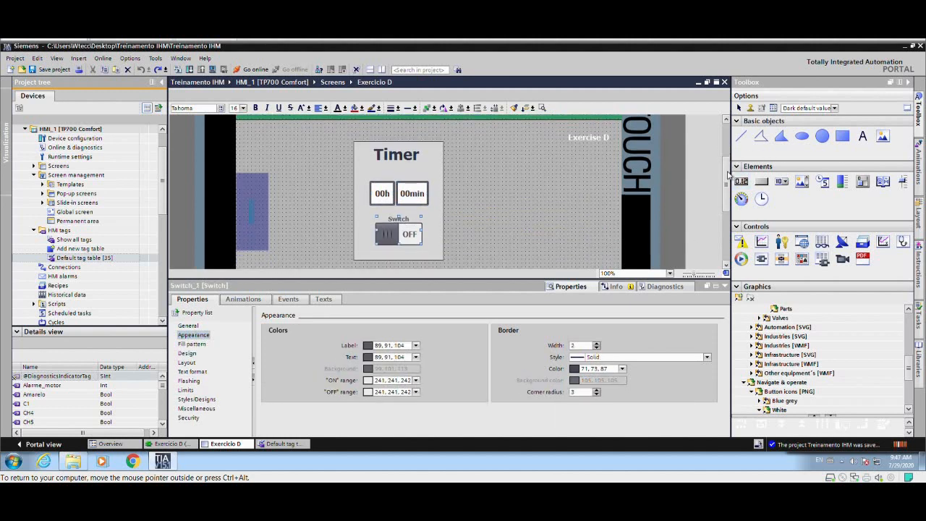
left_click(236, 303)
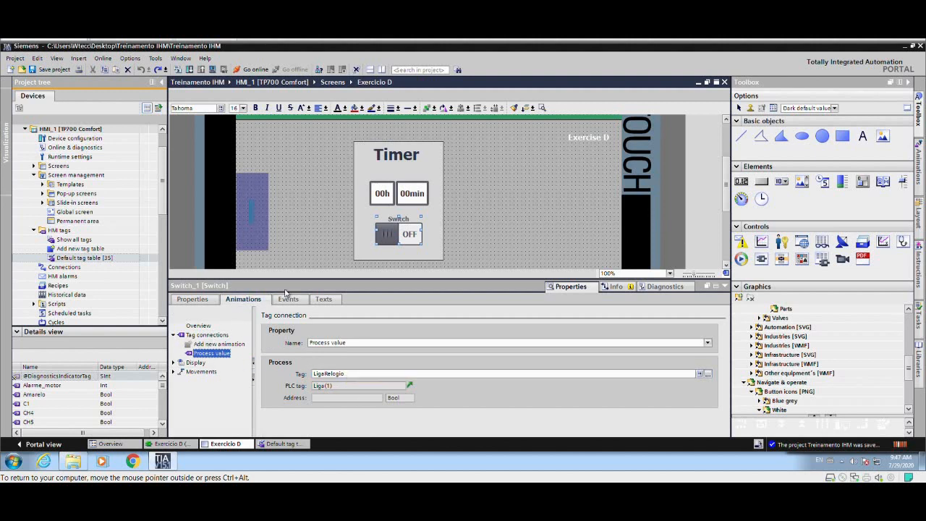
left_click(291, 301)
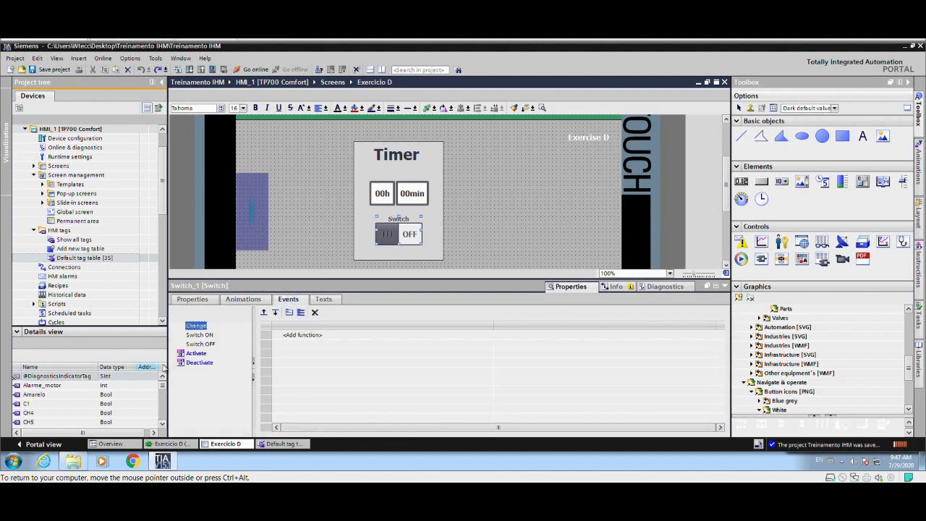
left_click(201, 356)
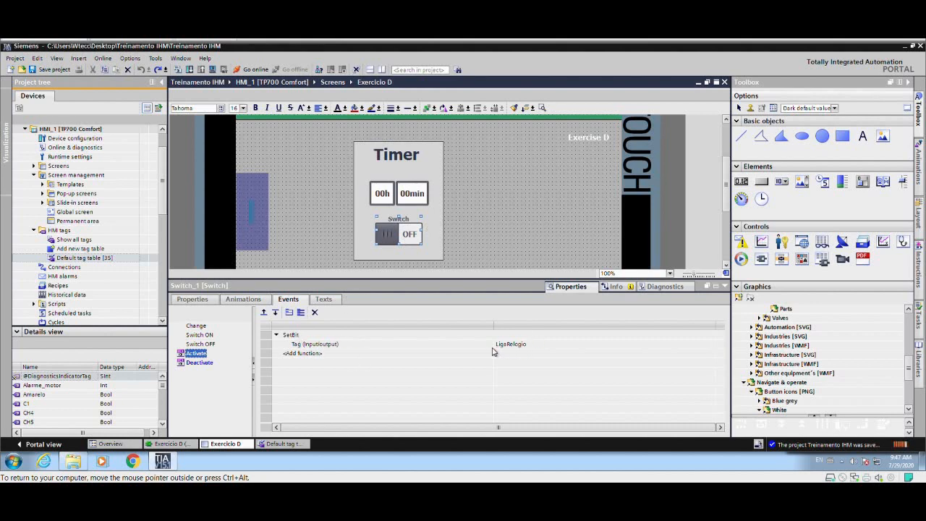
left_click(203, 362)
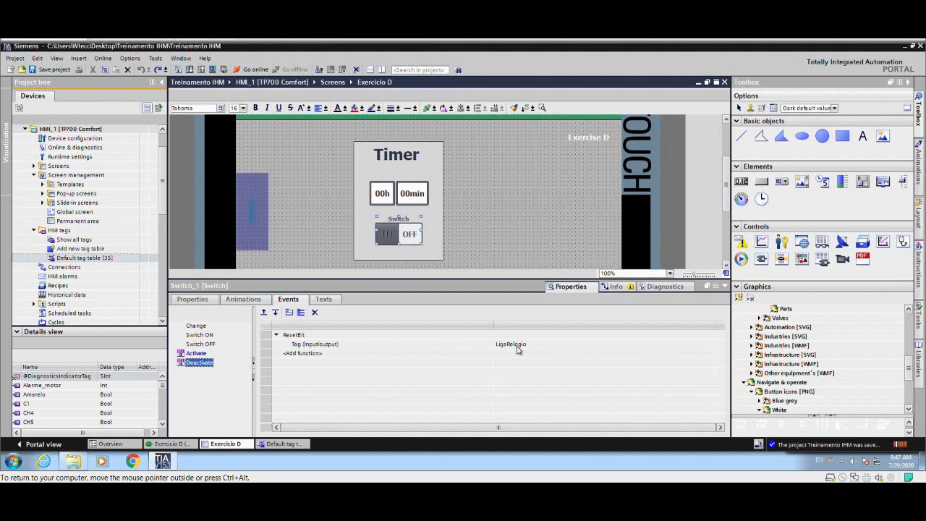
left_click(337, 167)
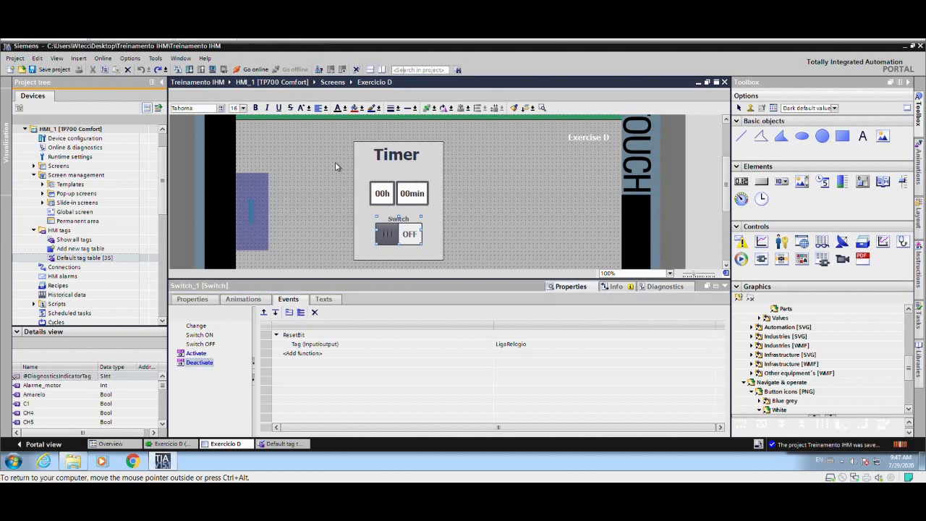
Start the HMI runtime simulation and test the timer by toggling its switch on and off.
left_click(215, 70)
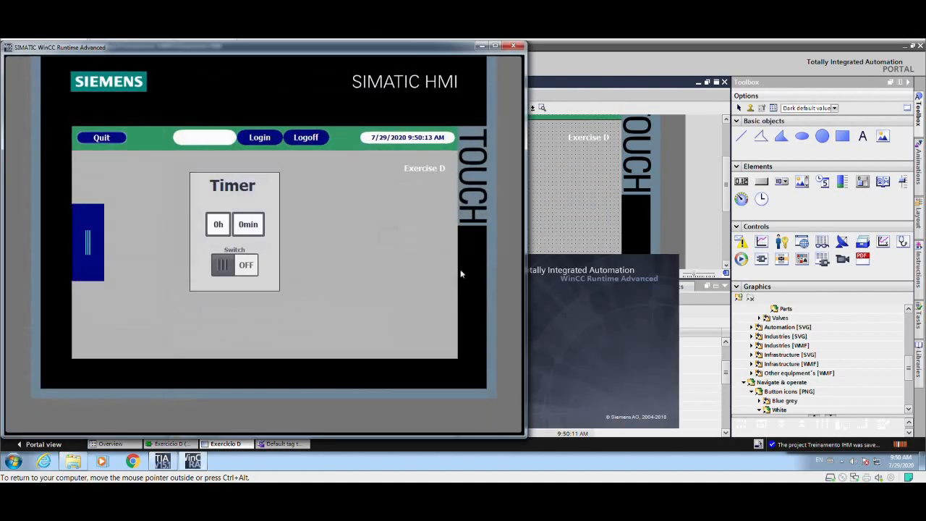
left_click(244, 226)
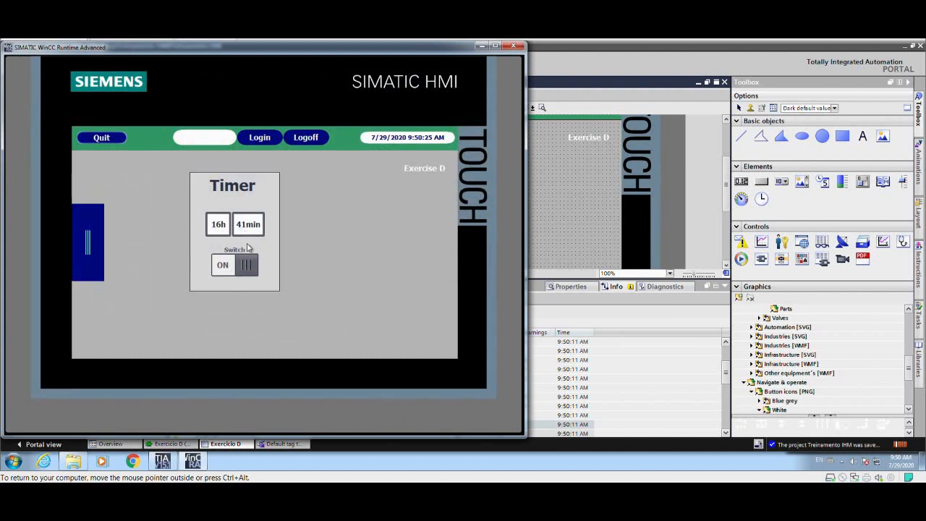
left_click(221, 268)
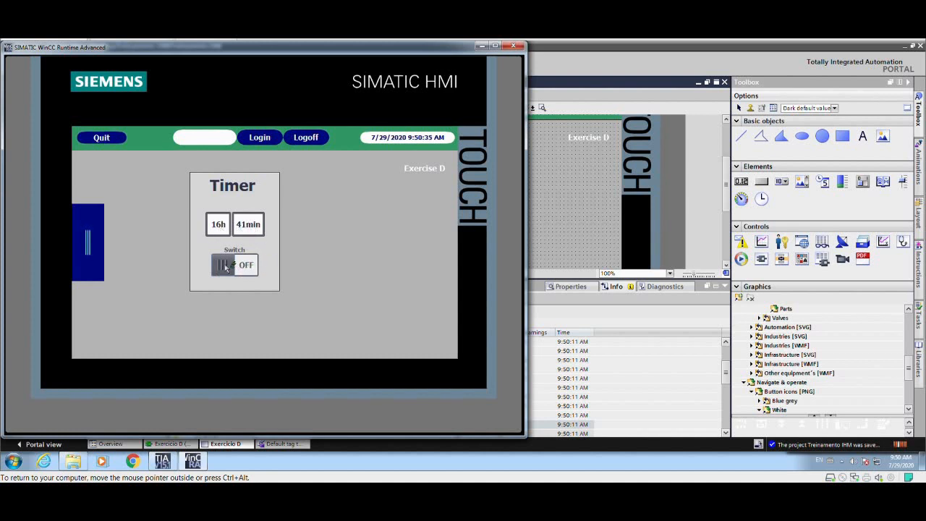
left_click(265, 265)
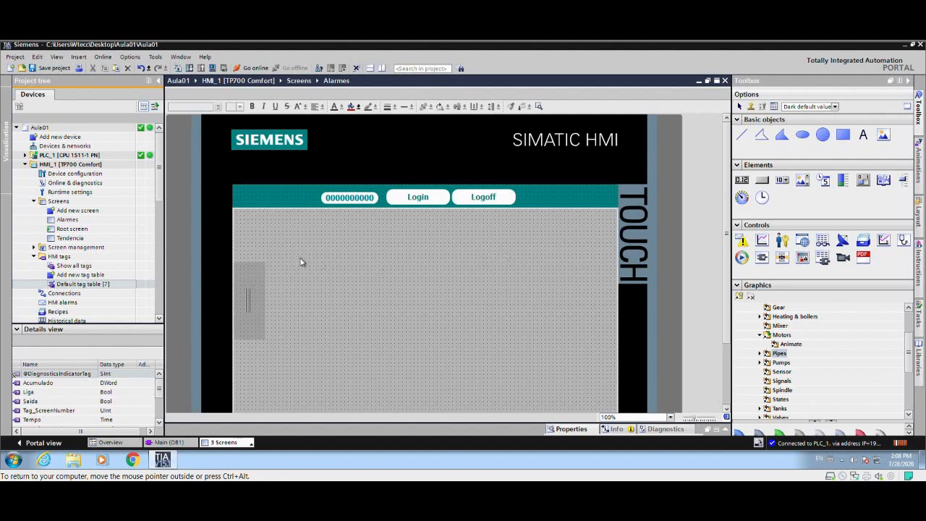
In the Aula01 project, review the HMI alarms editor and the default tag table's discrete and analog alarm lists.
double_click(91, 304)
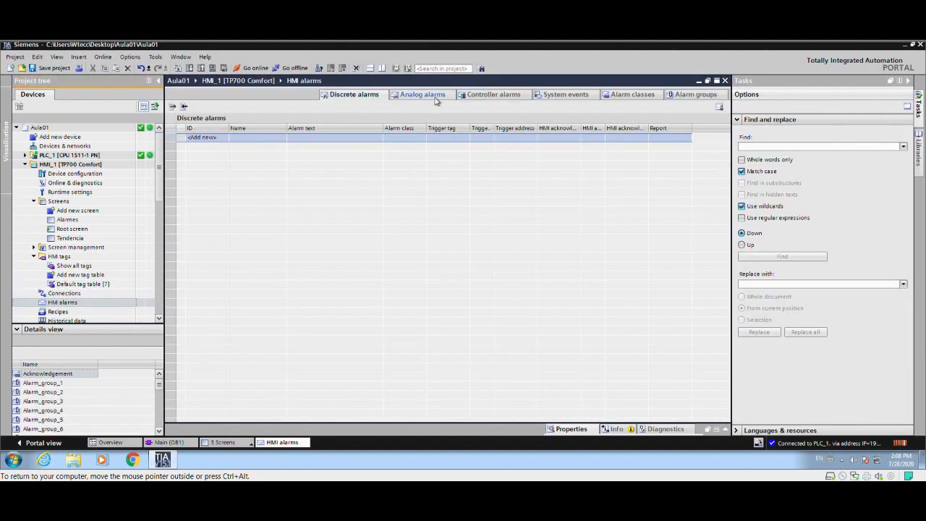
double_click(81, 284)
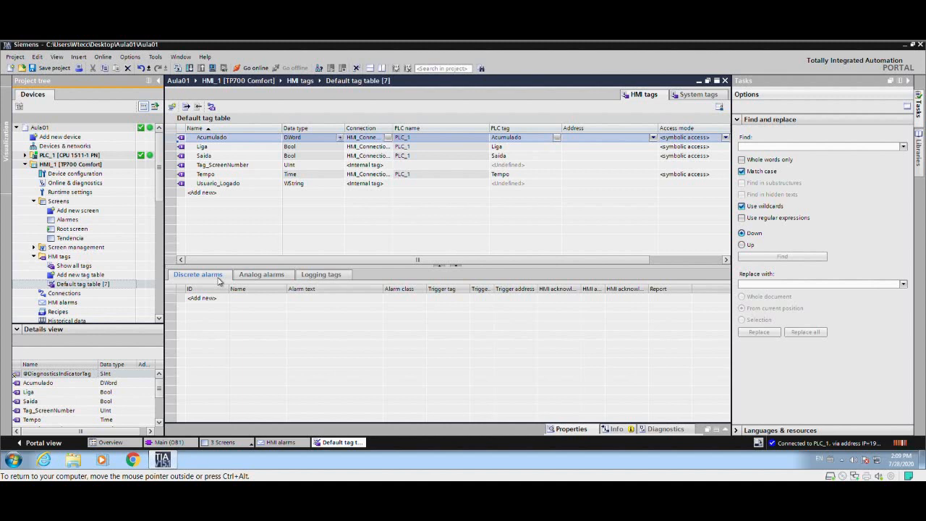
left_click(260, 276)
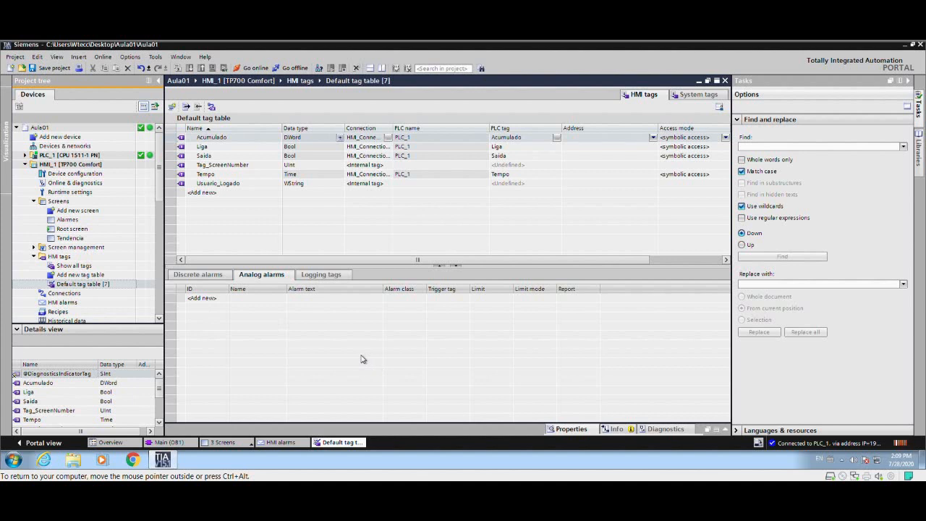
left_click(194, 277)
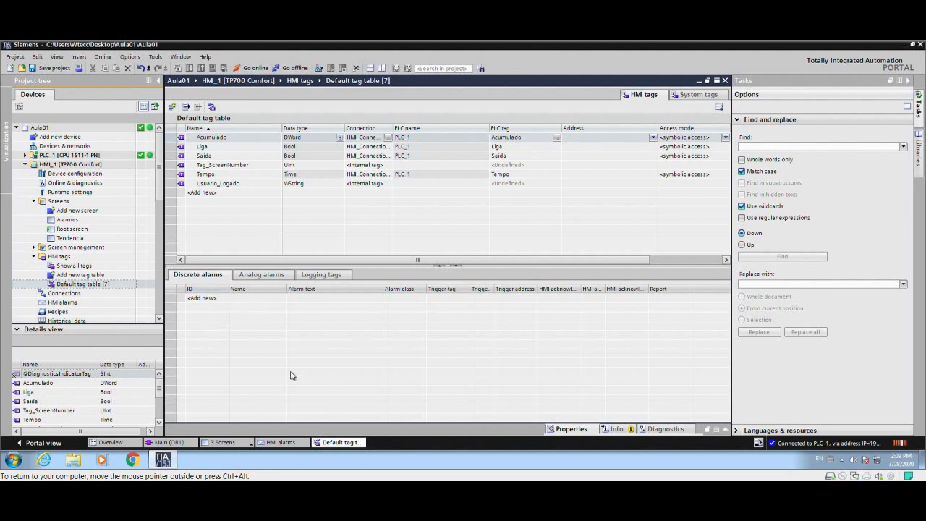
left_click(238, 156)
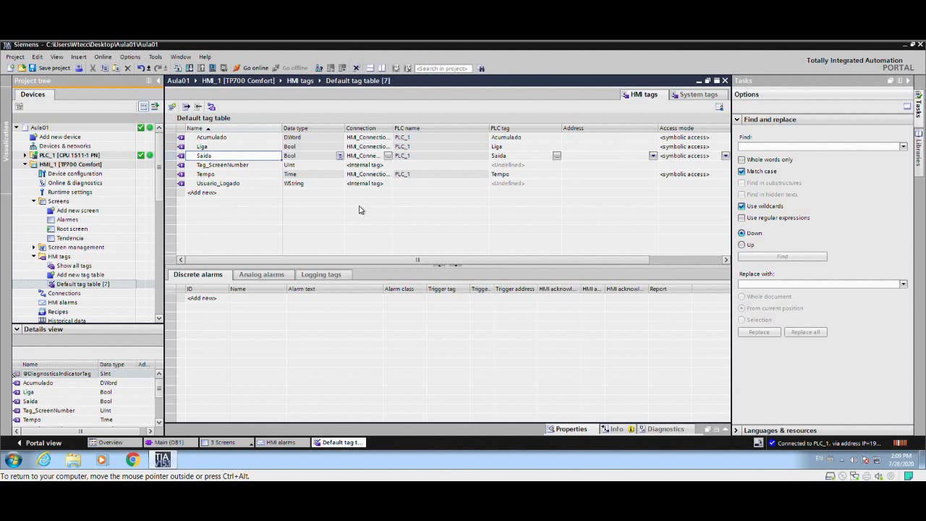
Add a new tag named Alarme_Motor to the HMI default tag table.
left_click(202, 192)
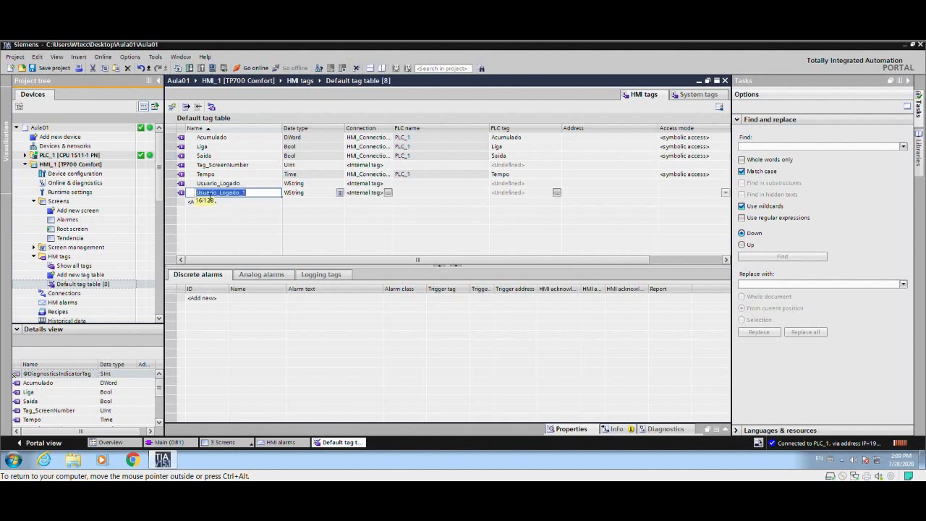
type("Motor")
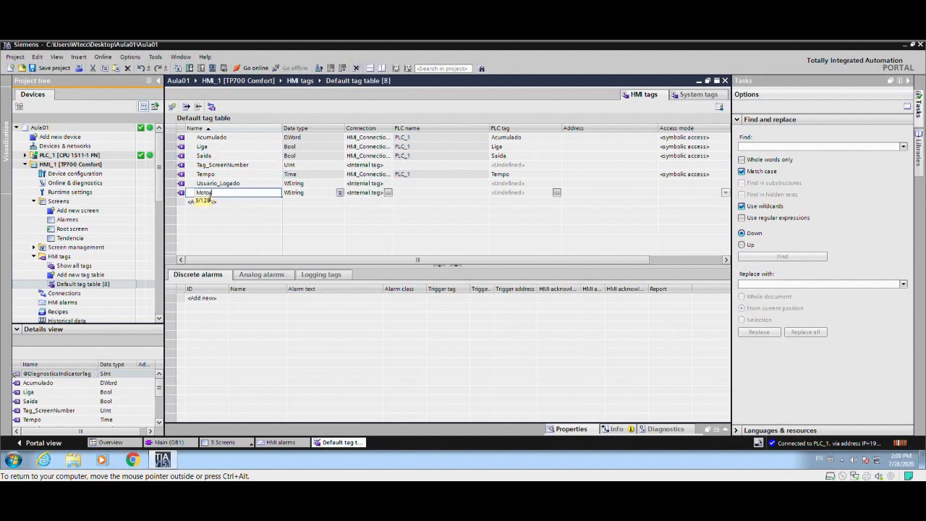
key("Return")
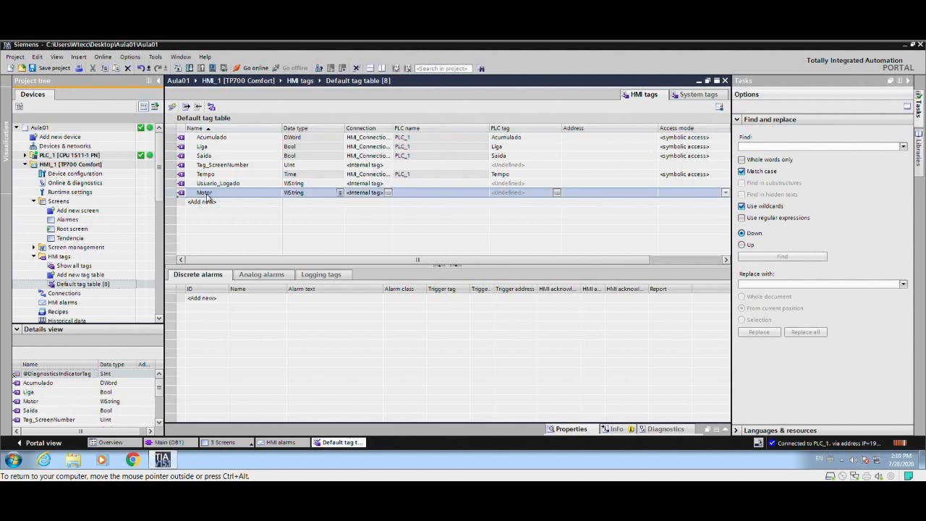
left_click(205, 193)
type("Al")
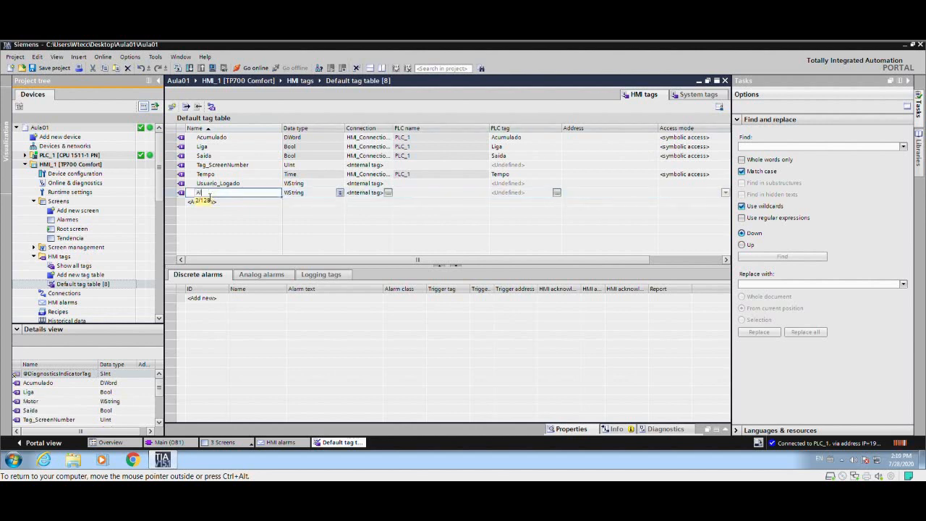
type("arme_Motor")
key("Return")
Set the data type of the Alarme_Motor tag to Int.
left_click(327, 194)
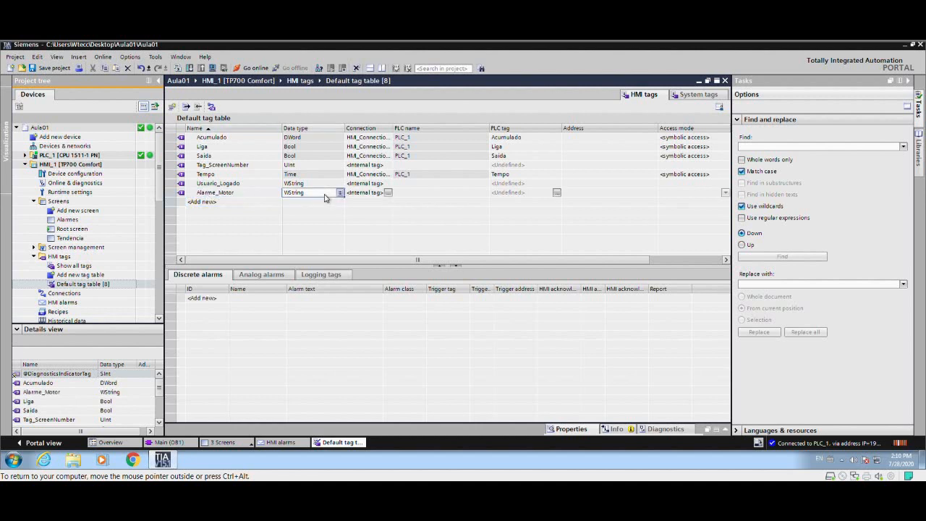
type("Int")
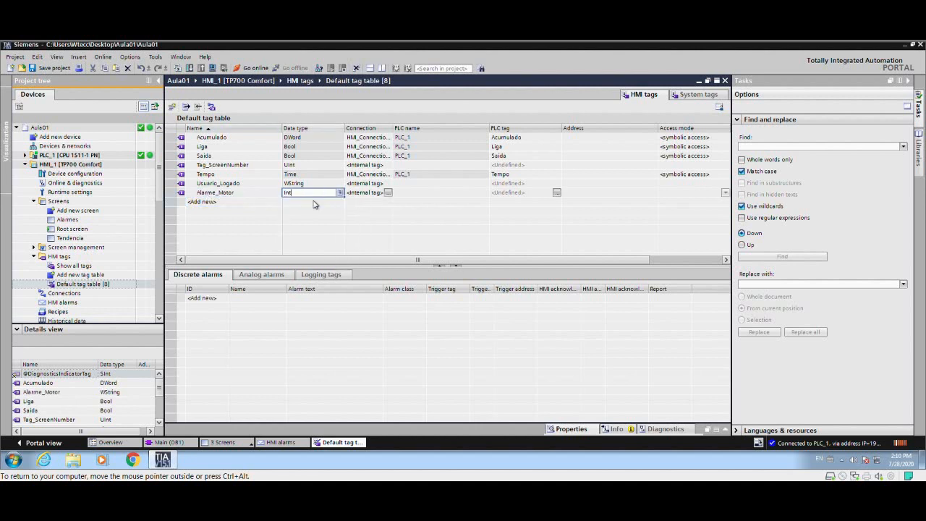
key("Return")
left_click(295, 195)
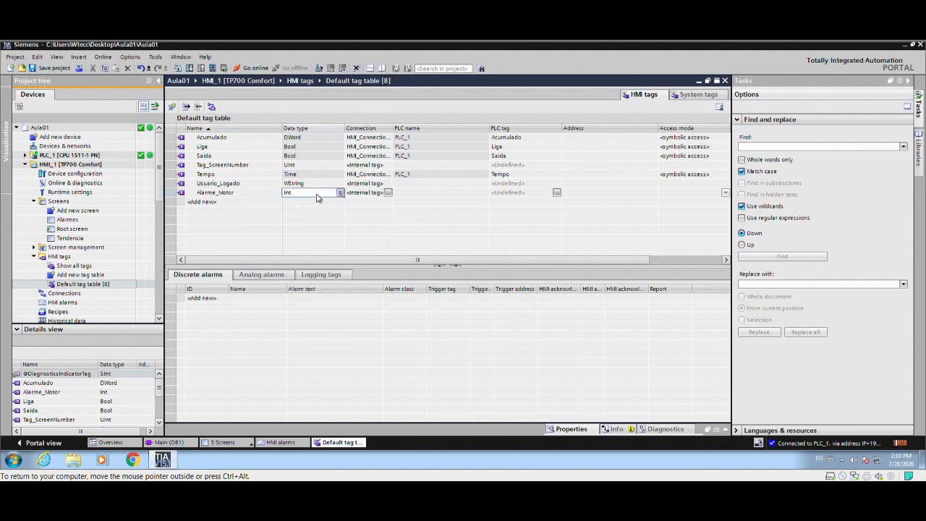
Create four discrete alarms triggered by the Alarme_Motor tag.
left_click(248, 198)
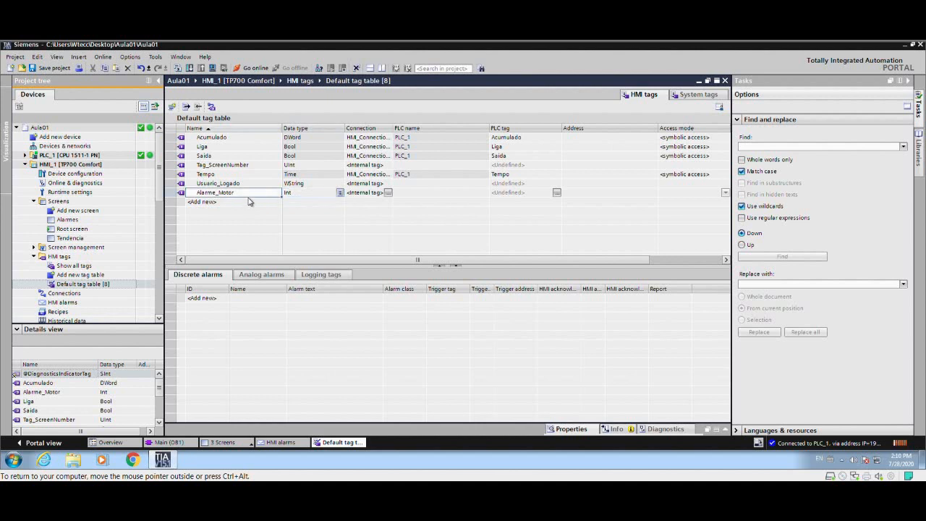
double_click(210, 301)
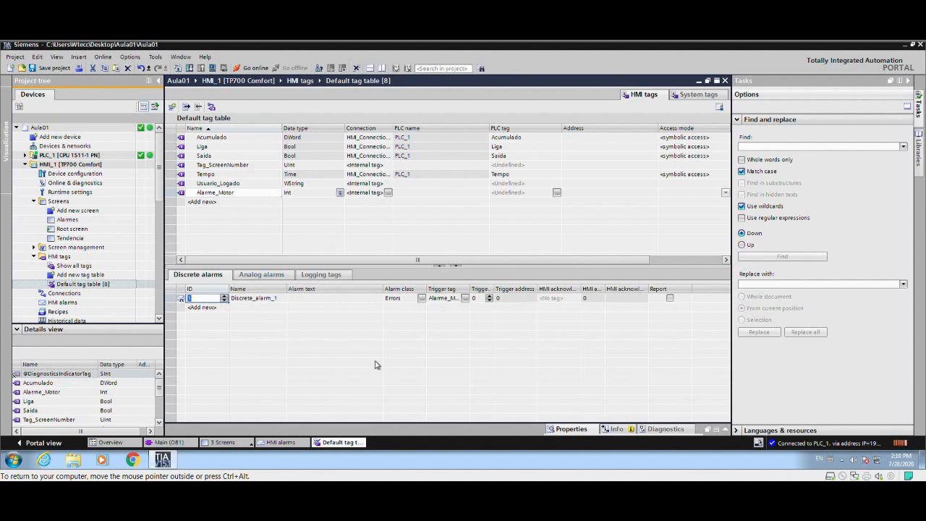
double_click(214, 310)
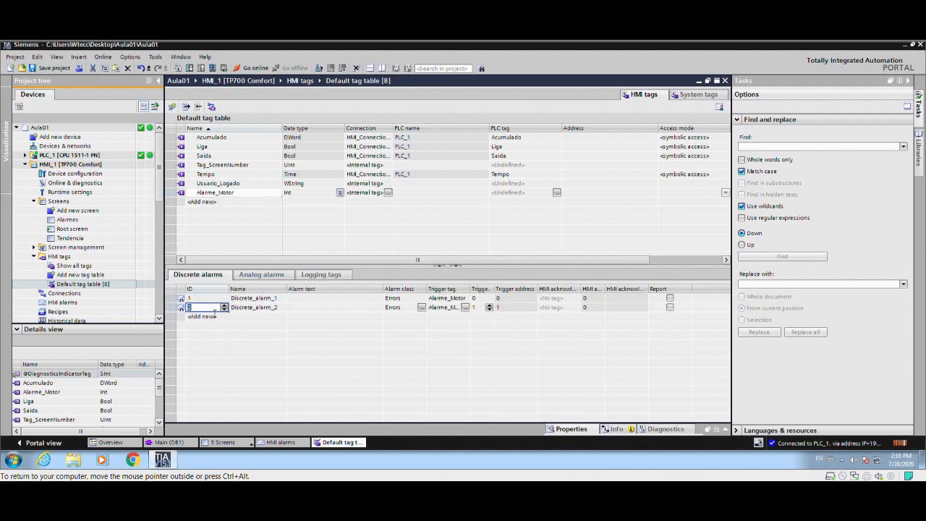
double_click(208, 316)
left_click(206, 326)
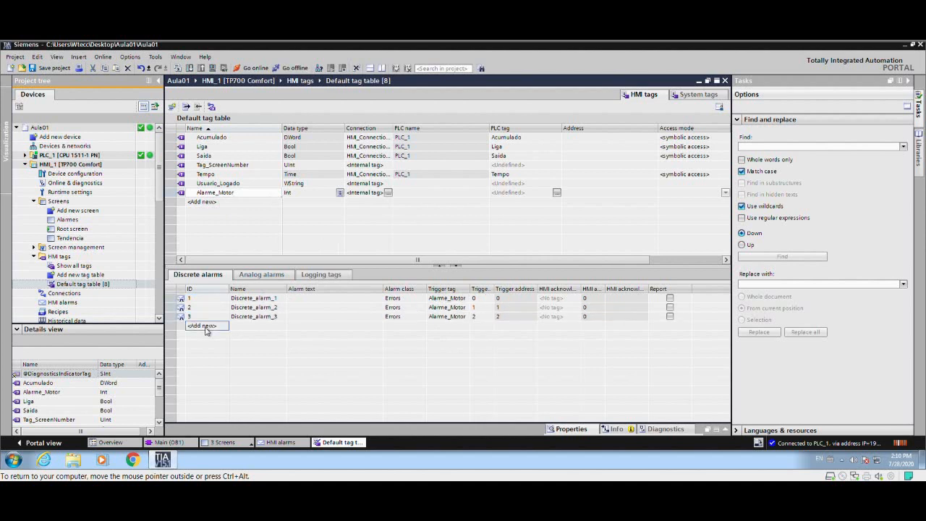
double_click(206, 327)
Enter the alarm texts "Superficie Quente" for the first discrete alarm and "Atraso para ligar" for the second.
left_click(295, 300)
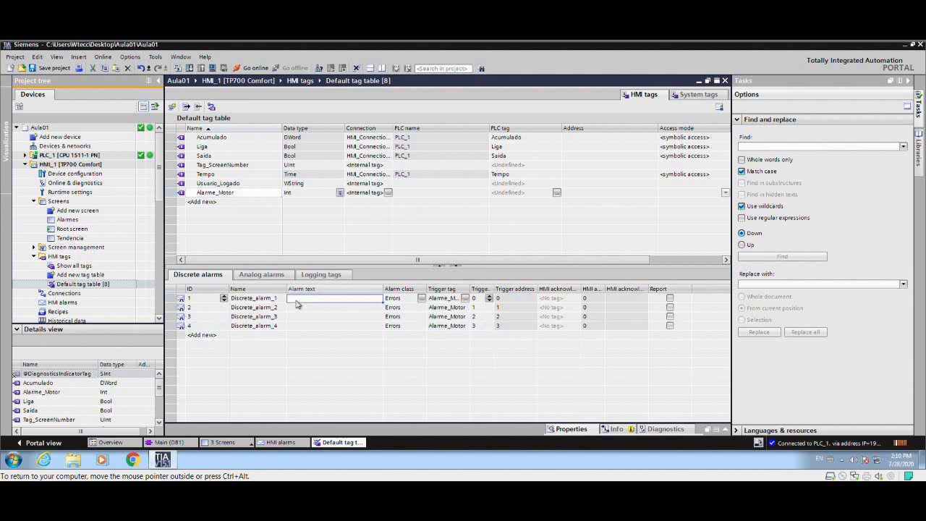
type("Superficie")
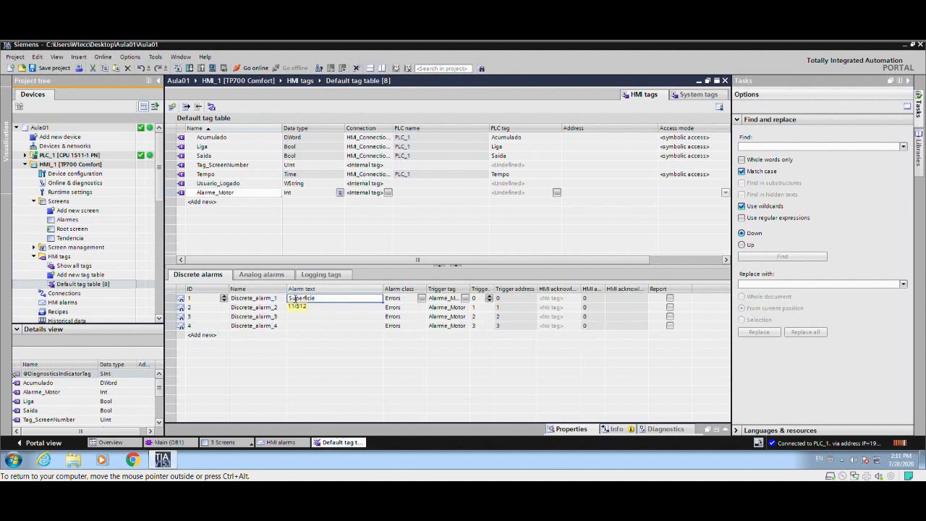
type(" Quente")
key("Return")
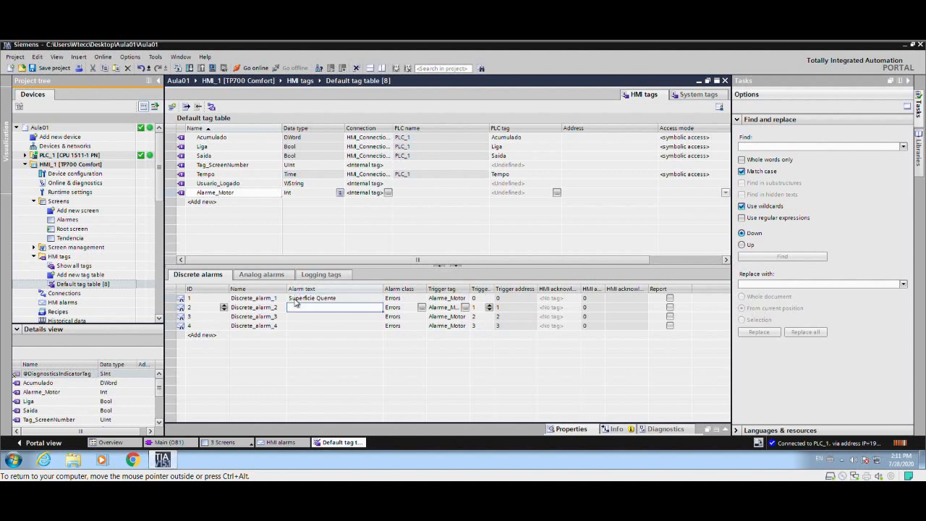
type("Aviso para iga")
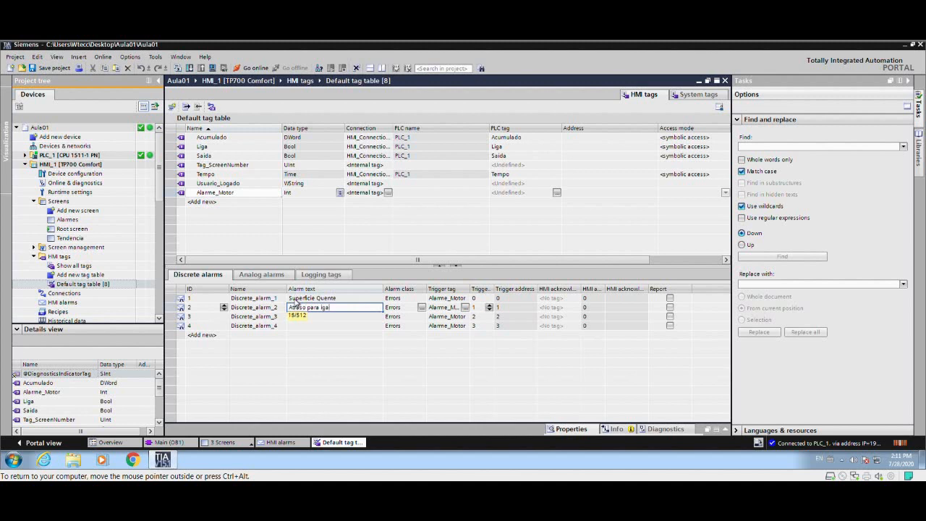
key("BackSpace")
key("BackSpace")
key("BackSpace")
key("BackSpace")
type("ligar")
key("Return")
Enter the alarm texts "Corrente Alta" for the third discrete alarm and "Falha para ligar" for the fourth.
type("Corr")
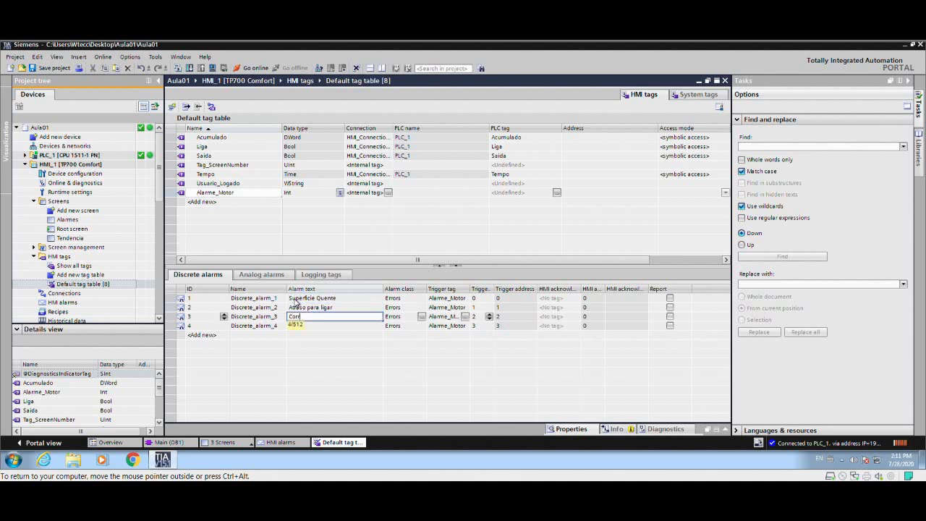
type("ente Alta")
key("Return")
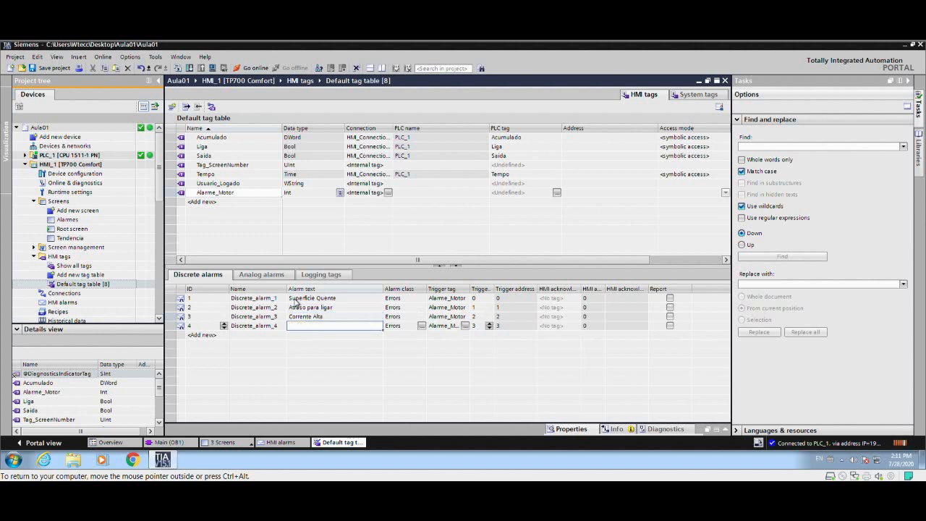
type("Falha ")
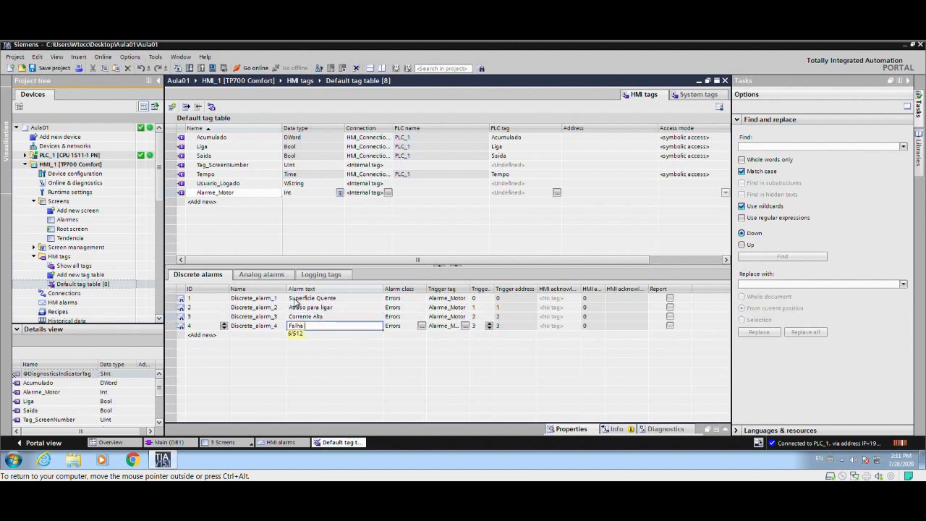
type("para ligar")
key("Return")
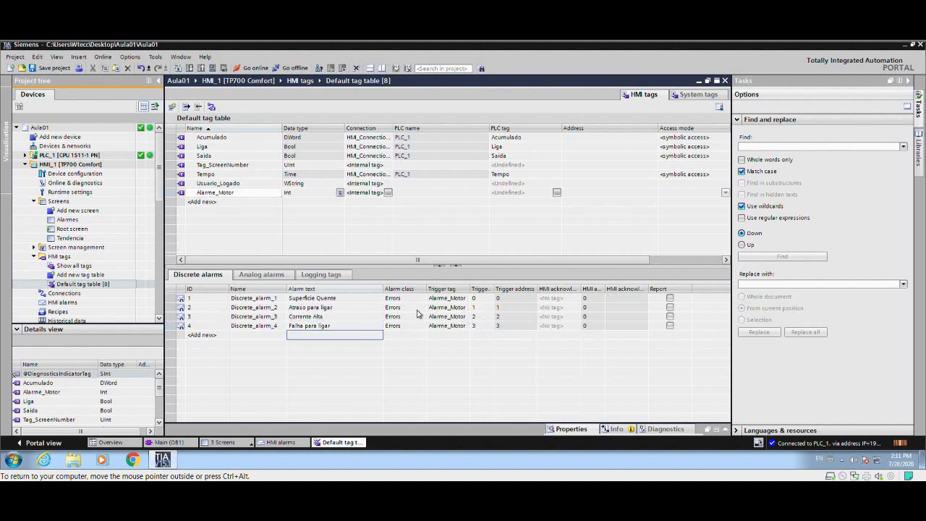
Review the alarm texts, trigger bits and trigger tag of the four discrete alarms.
left_click(331, 301)
left_click(330, 319)
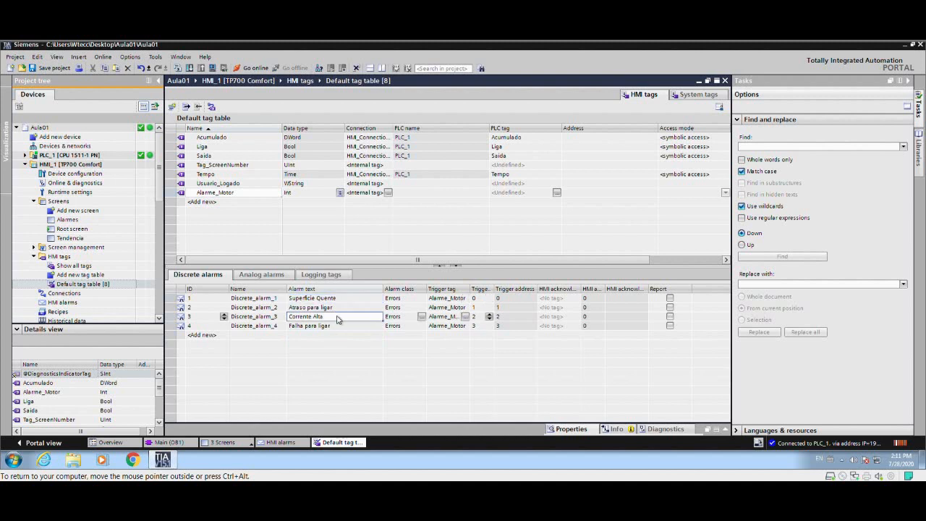
left_click(481, 299)
left_click(486, 309)
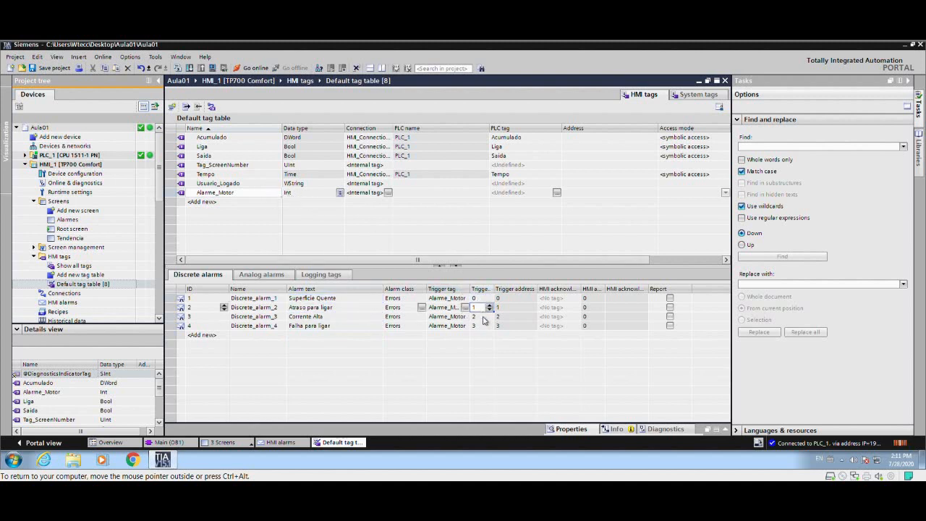
left_click(484, 318)
left_click(484, 327)
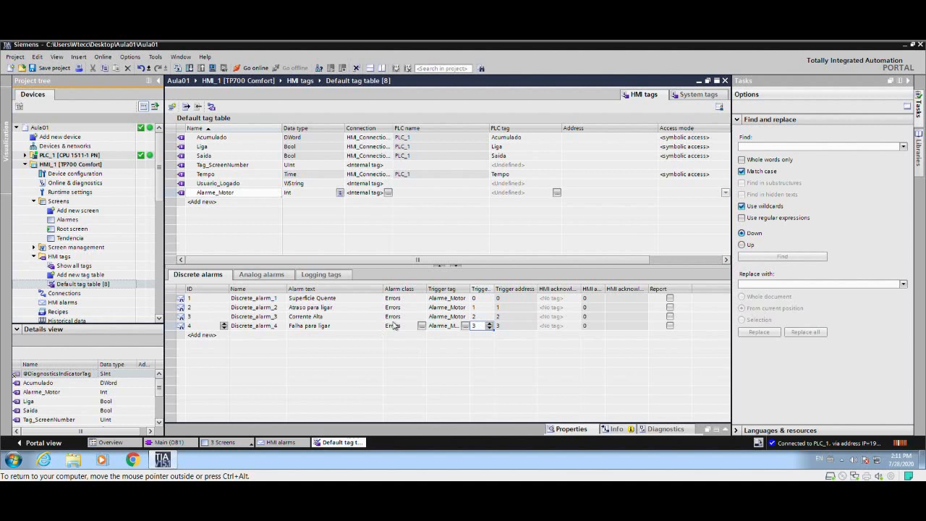
left_click(480, 299)
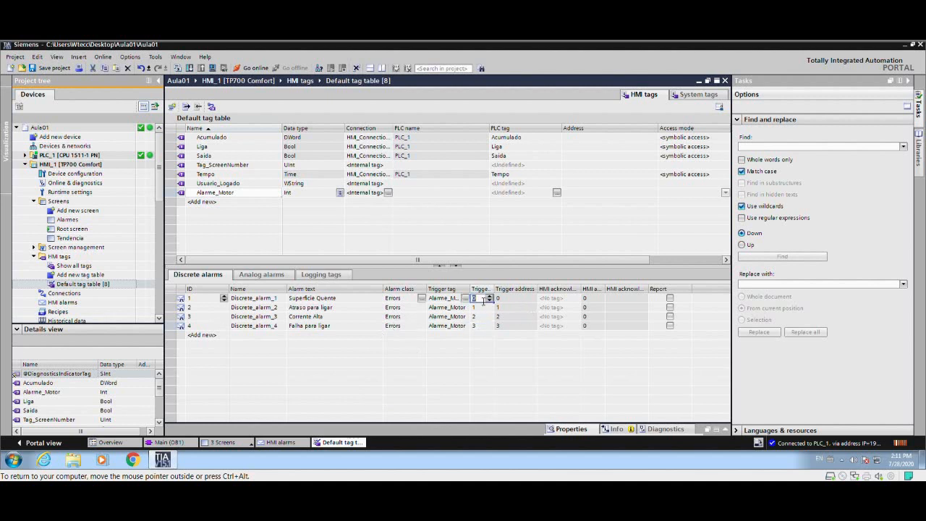
left_click(482, 307)
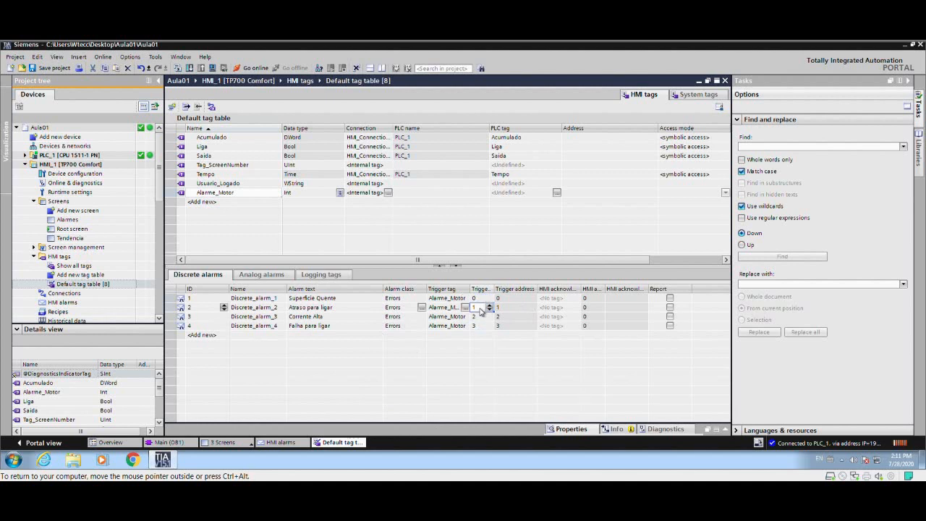
left_click(483, 302)
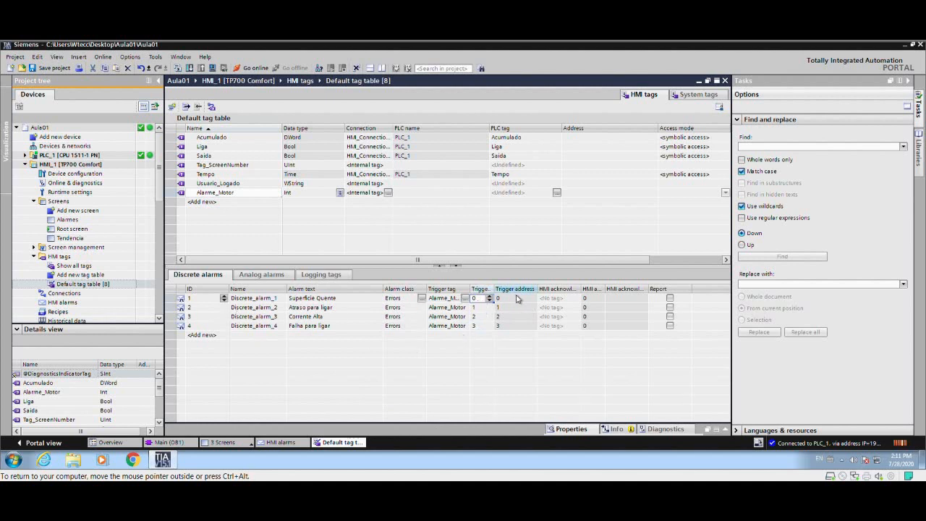
left_click(447, 300)
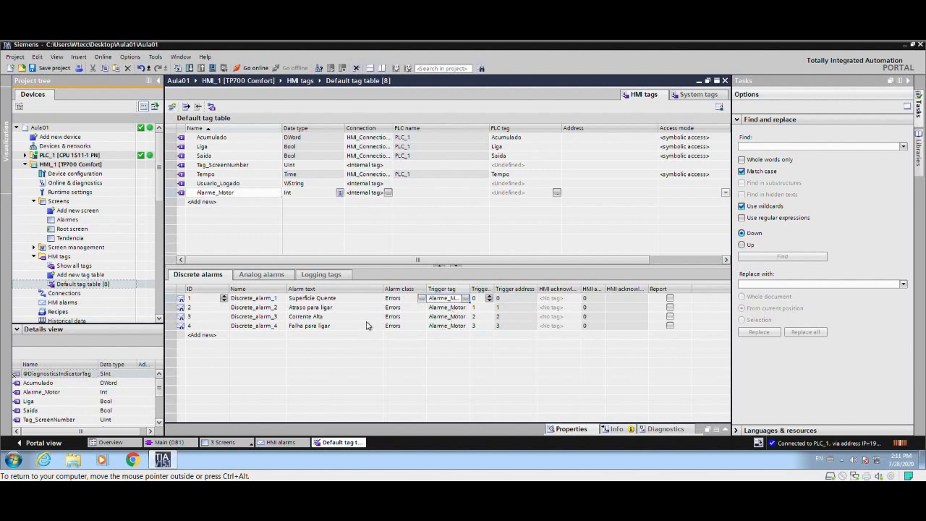
Set the alarm class of the Superficie Quente discrete alarm to No Acknowledgement.
left_click(410, 300)
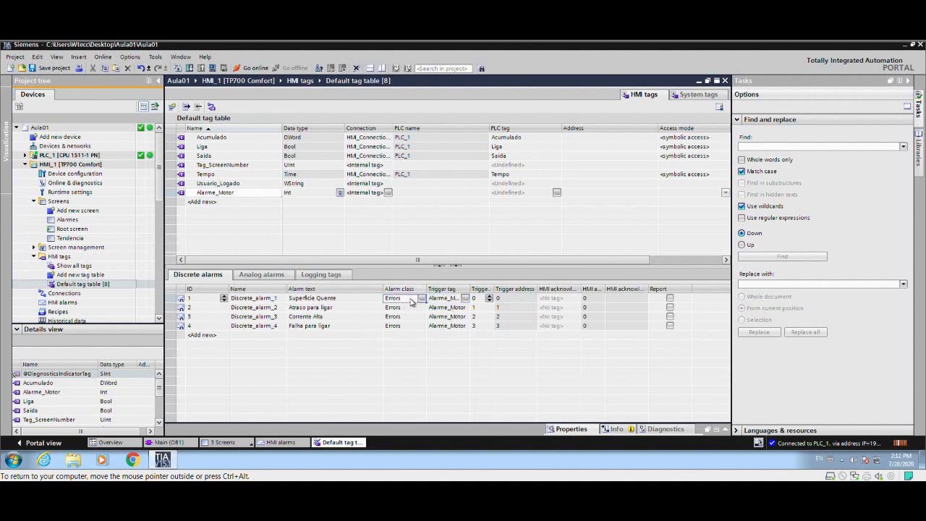
left_click(422, 300)
left_click(422, 299)
left_click(422, 298)
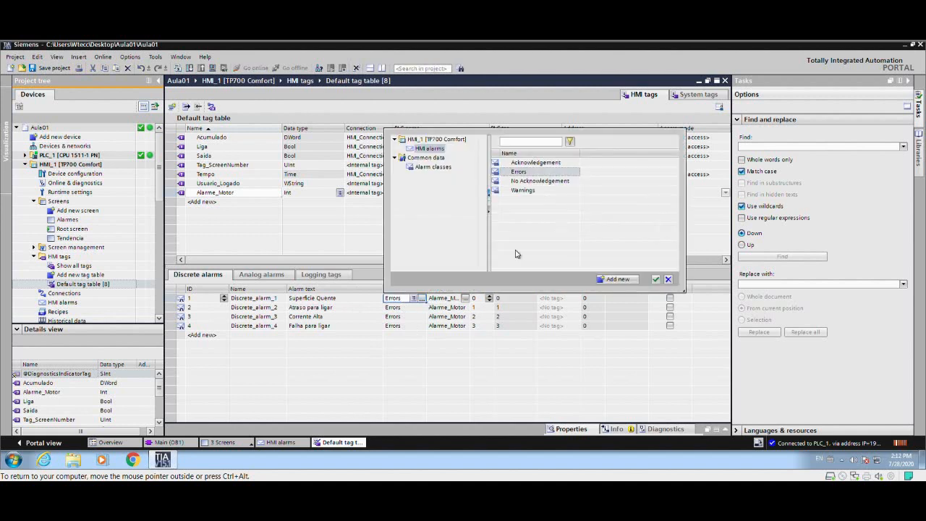
left_click(555, 180)
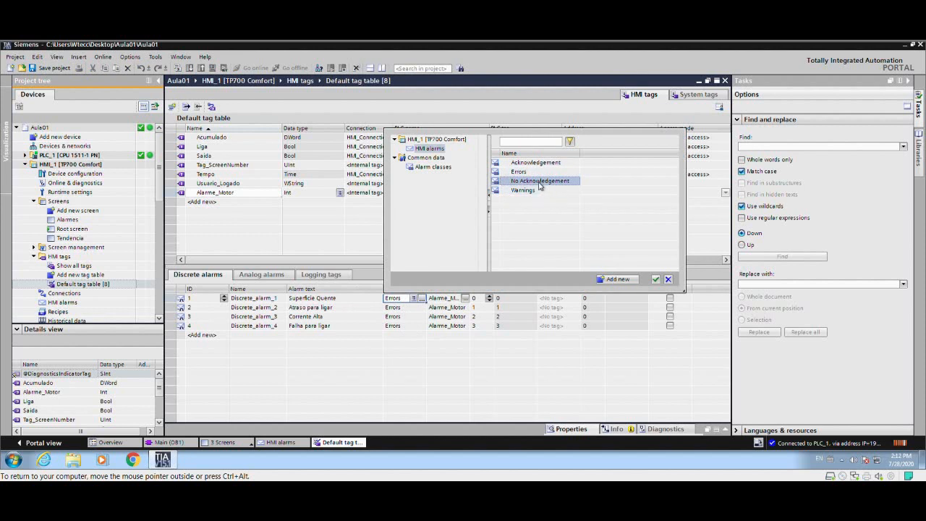
left_click(656, 279)
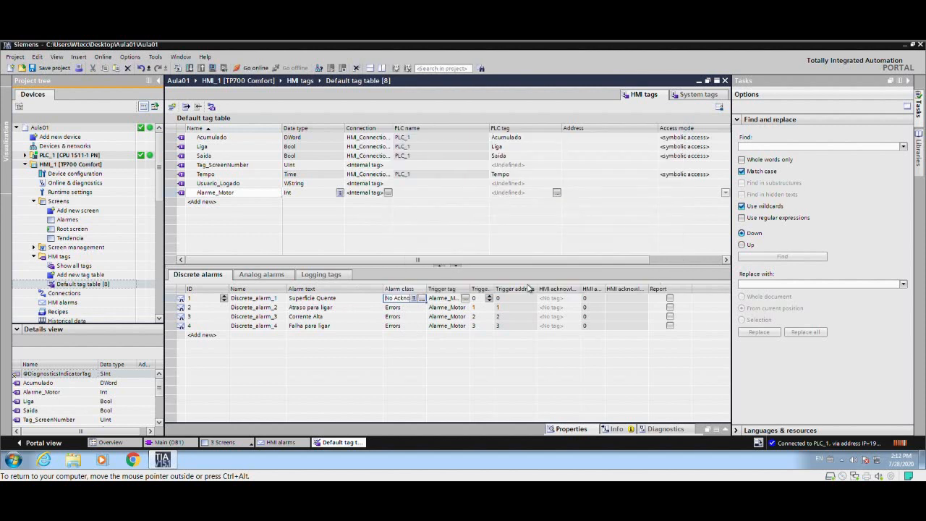
Set the alarm class of the Atraso para ligar discrete alarm to Warnings.
left_click(416, 307)
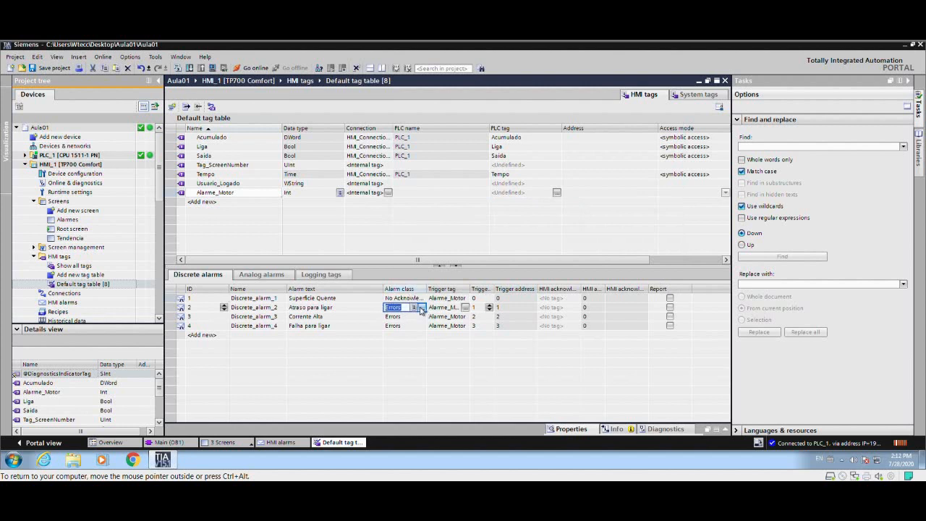
left_click(422, 307)
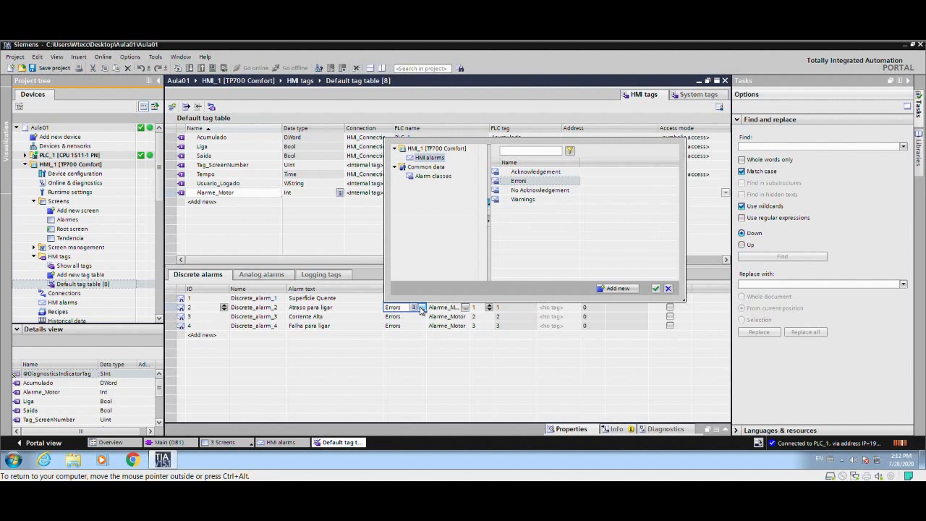
left_click(551, 204)
left_click(657, 289)
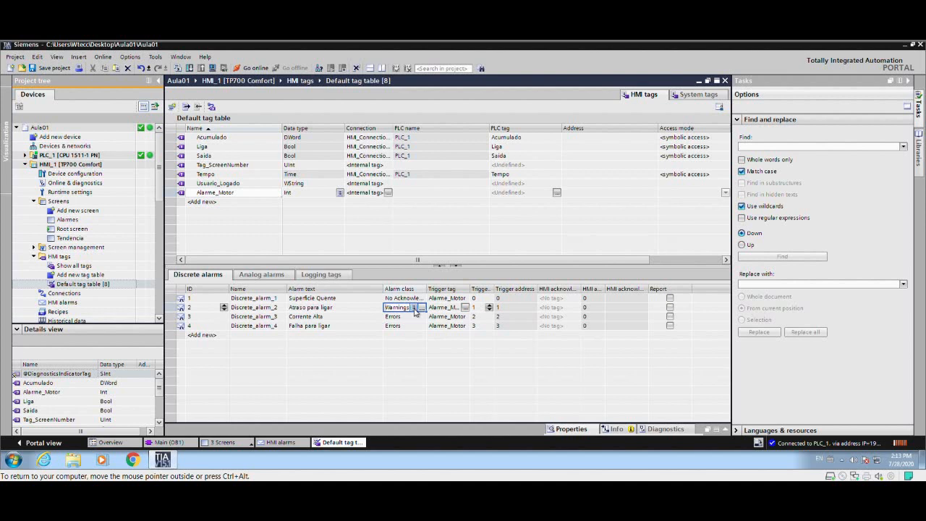
Set the alarm class of the Corrente Alta discrete alarm to Acknowledgement and check the class of Falha para ligar.
left_click(426, 318)
left_click(422, 318)
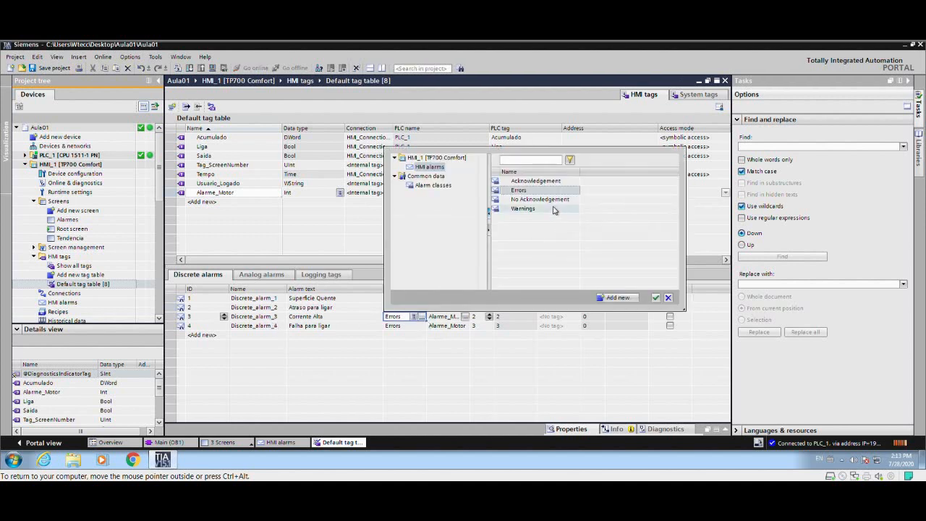
left_click(535, 185)
left_click(656, 298)
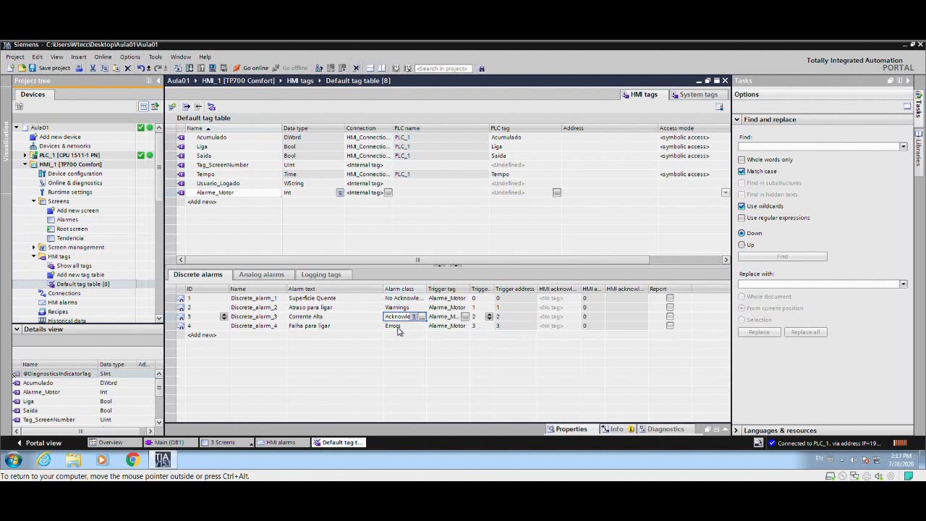
left_click(397, 327)
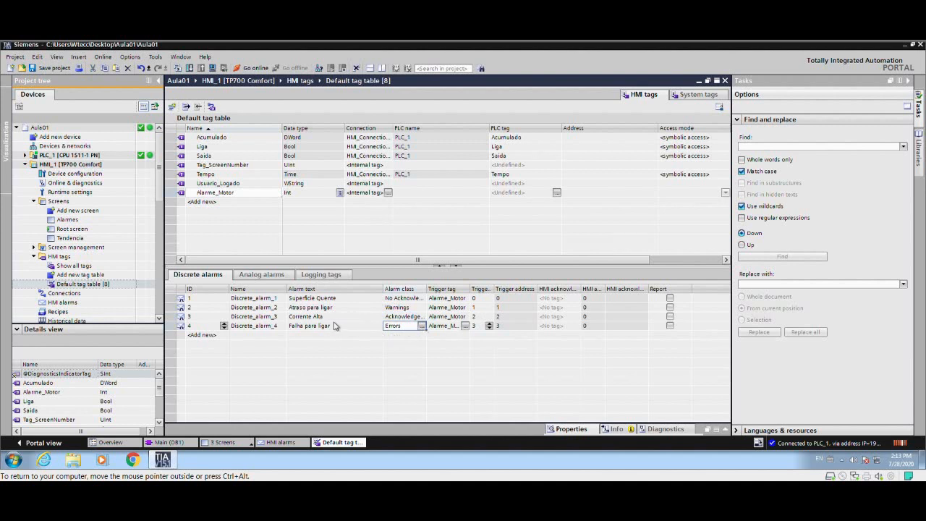
left_click(413, 337)
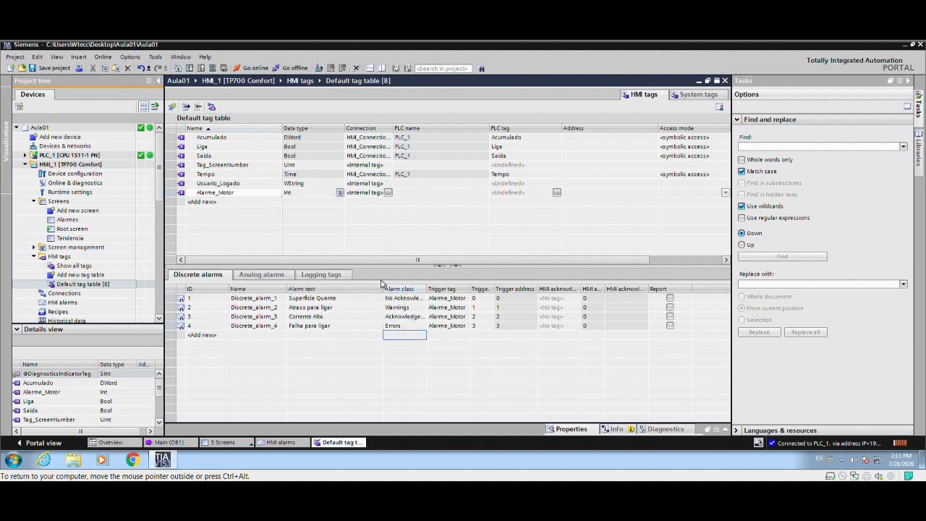
left_click(296, 318)
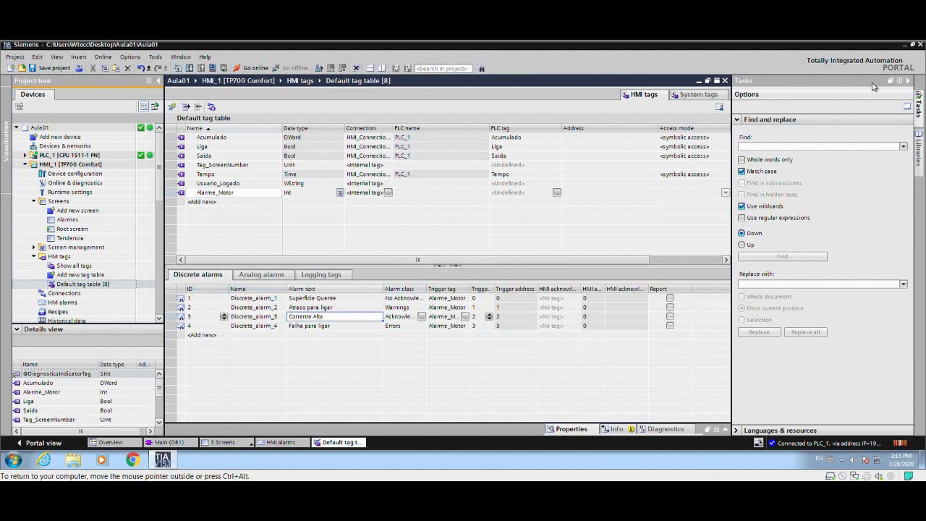
Create four analog alarms triggered by the Acumulado tag.
left_click(261, 274)
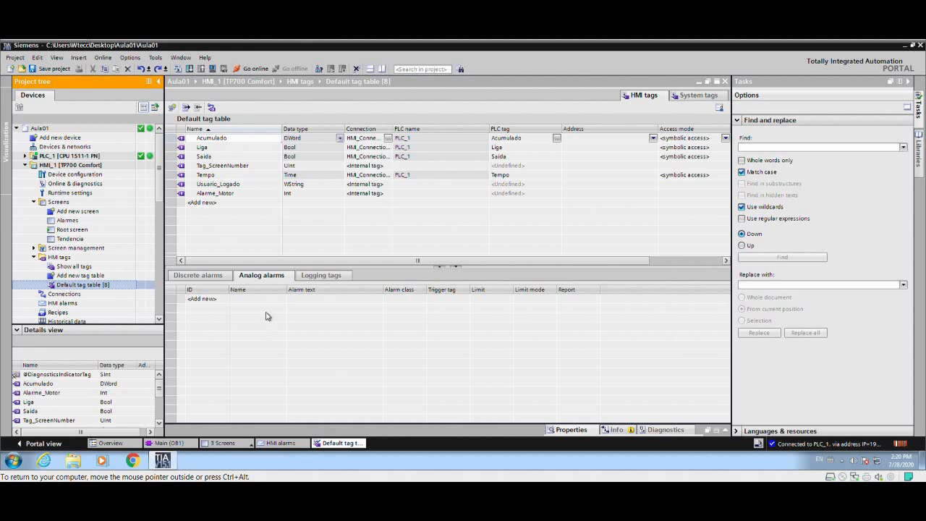
left_click(202, 299)
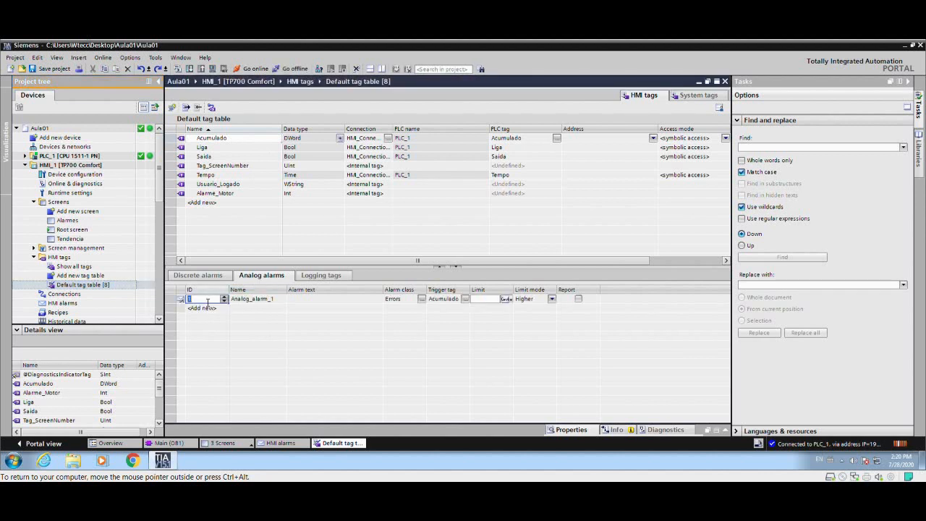
left_click(206, 317)
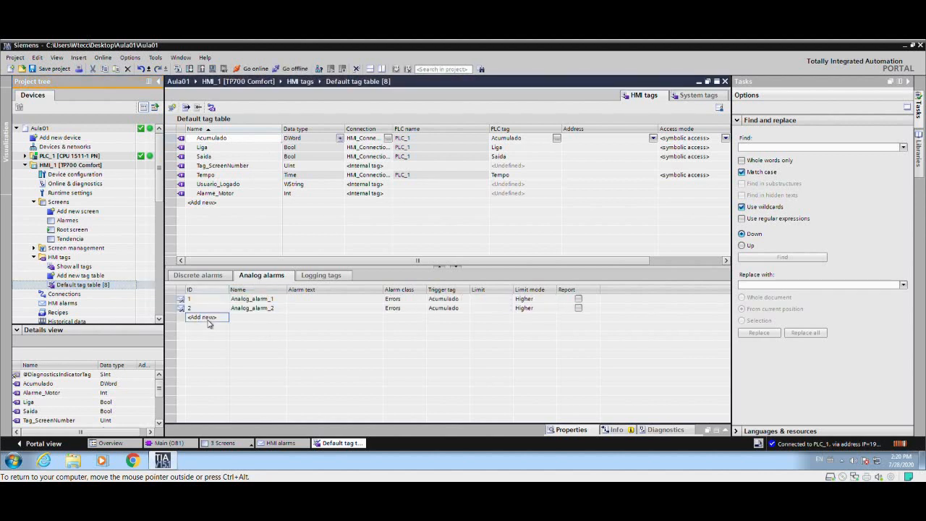
left_click(208, 323)
left_click(210, 332)
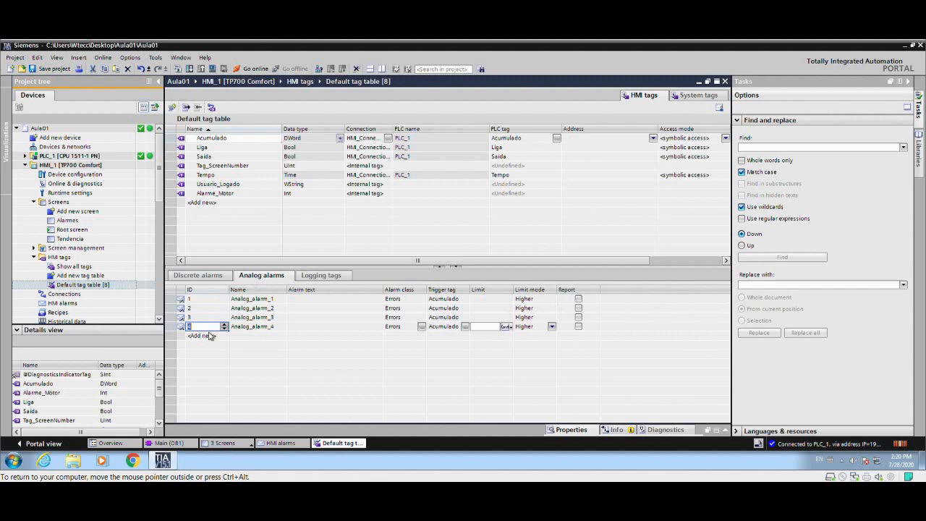
Enter the alarm texts Baixo, Medio, Alto and Muito Alto for analog alarms 1 to 4.
left_click(319, 300)
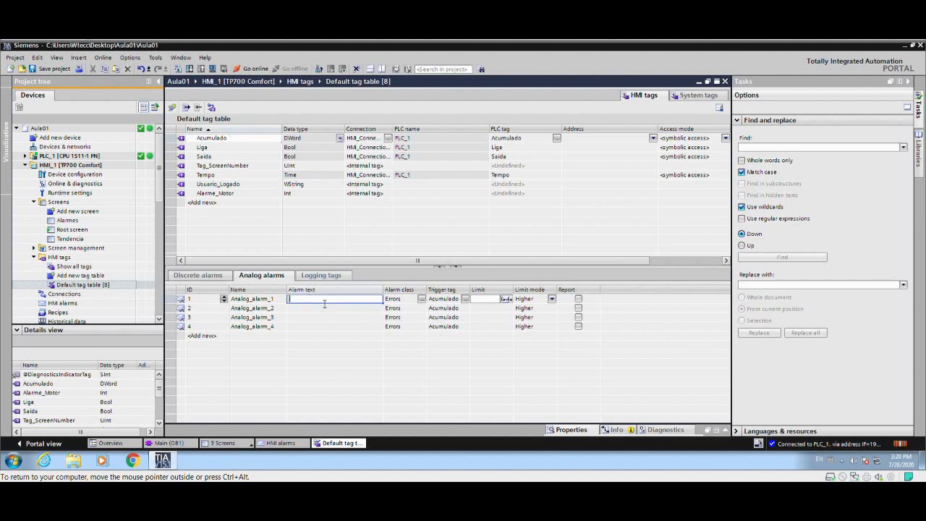
type("Biixo")
key("Return")
type("Medio")
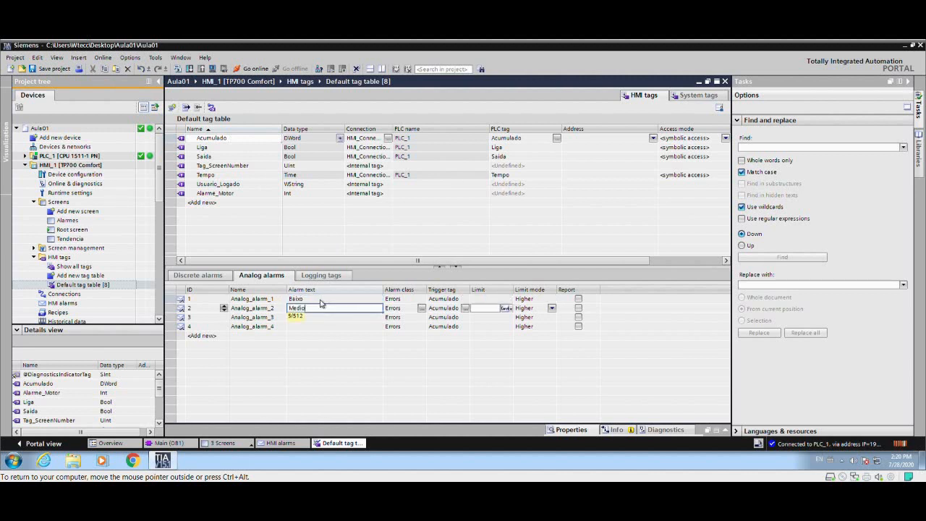
key("Return")
type("Alto")
key("Return")
type("M")
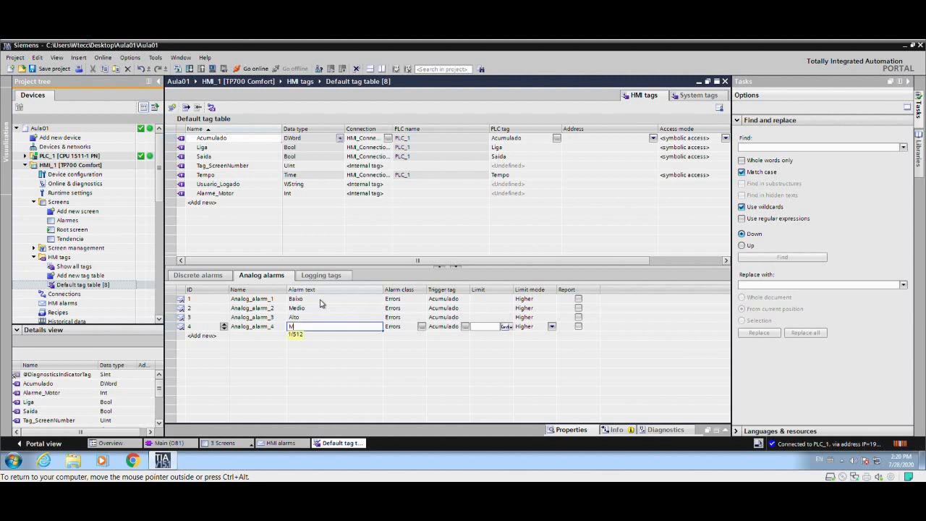
type("uito Alto")
key("Return")
left_click(321, 299)
left_click(317, 309)
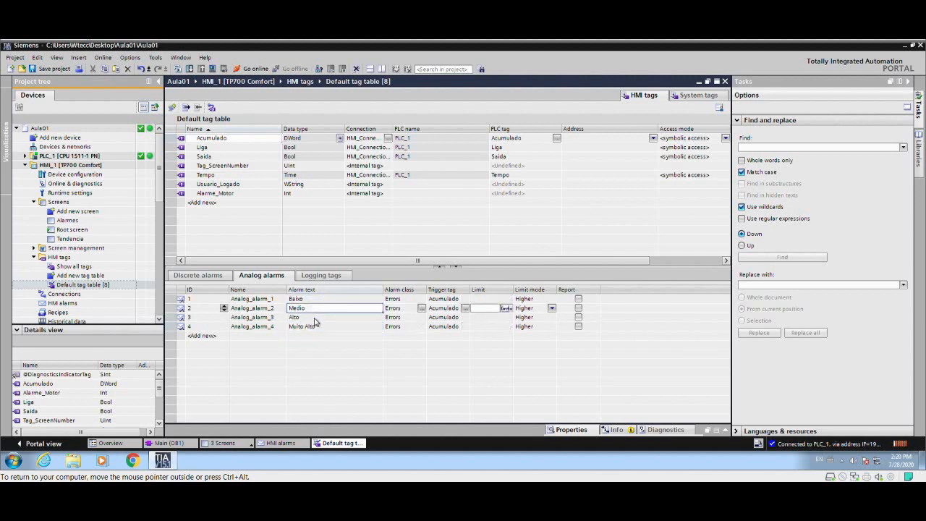
Set the limits of the Baixo, Medio, Alto and Muito Alto analog alarms to 2, 5, 8 and 10.
left_click(316, 318)
left_click(499, 302)
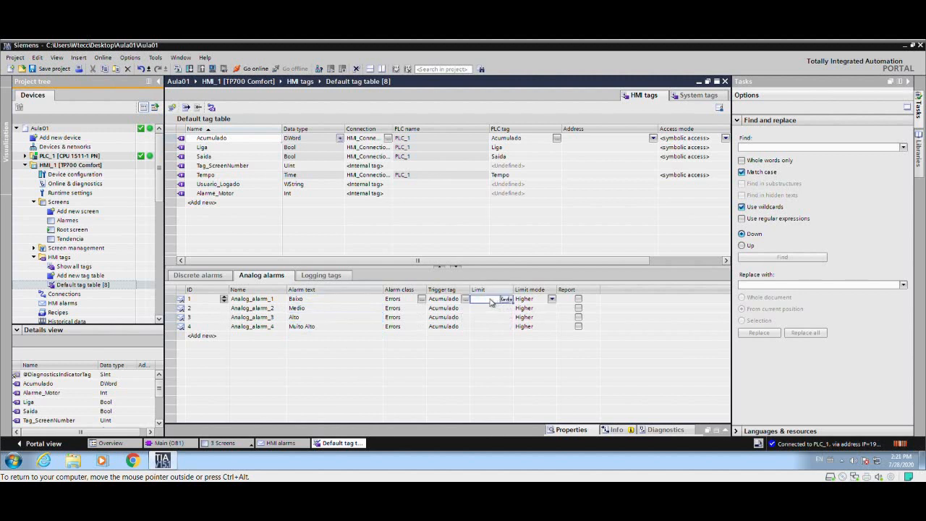
type("2")
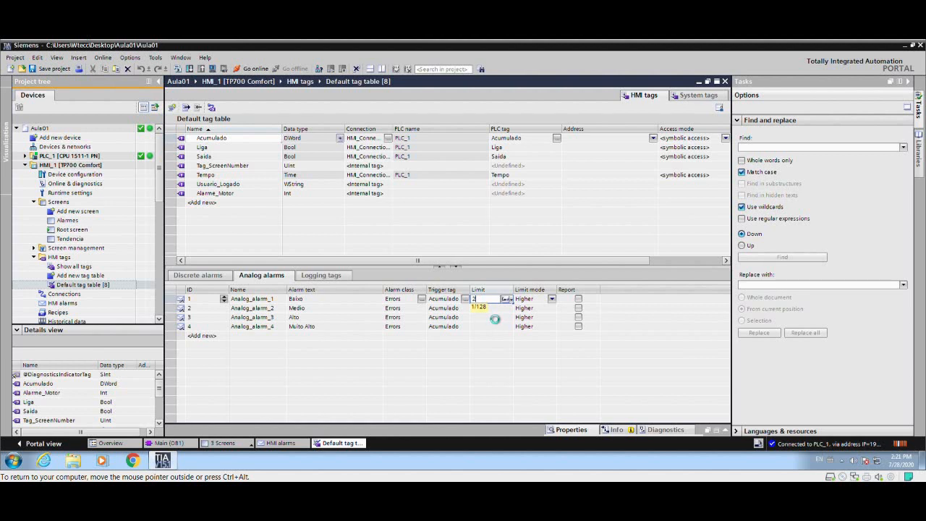
left_click(490, 311)
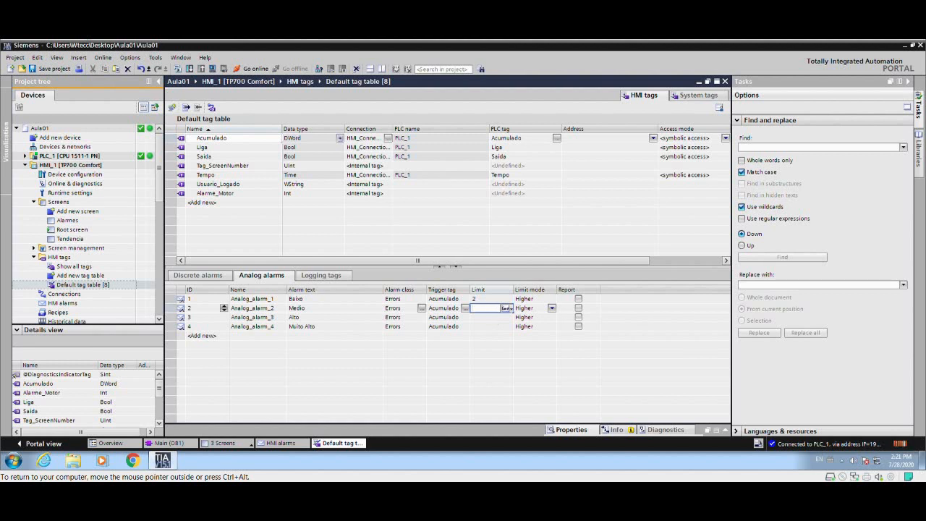
type("5")
left_click(488, 316)
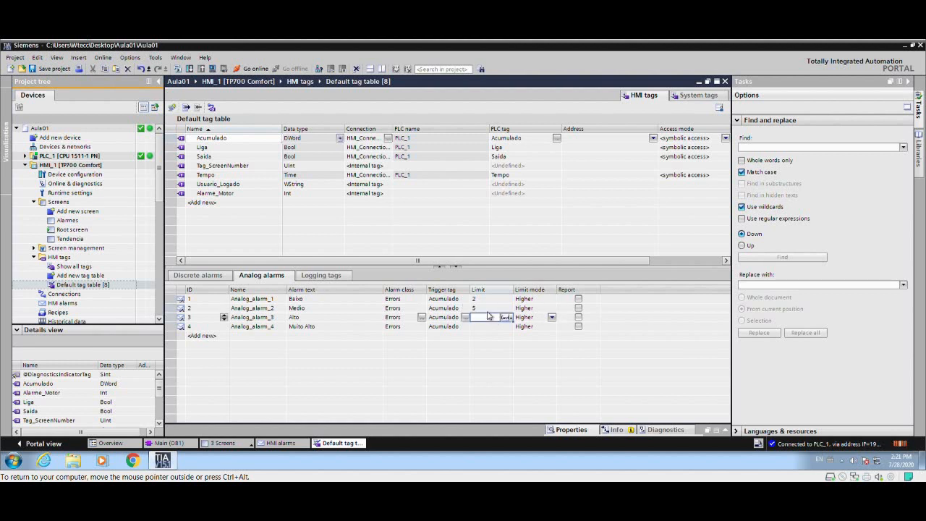
type("8")
key("Return")
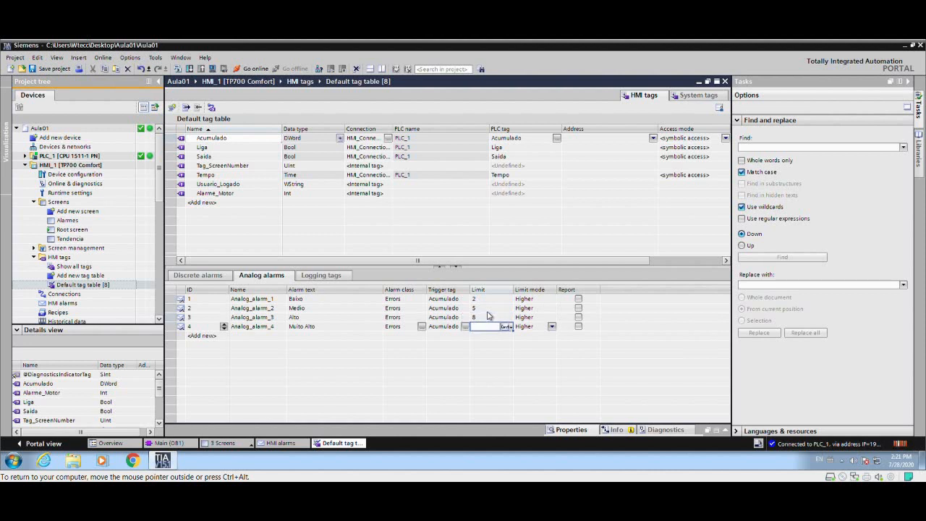
type("10")
key("Return")
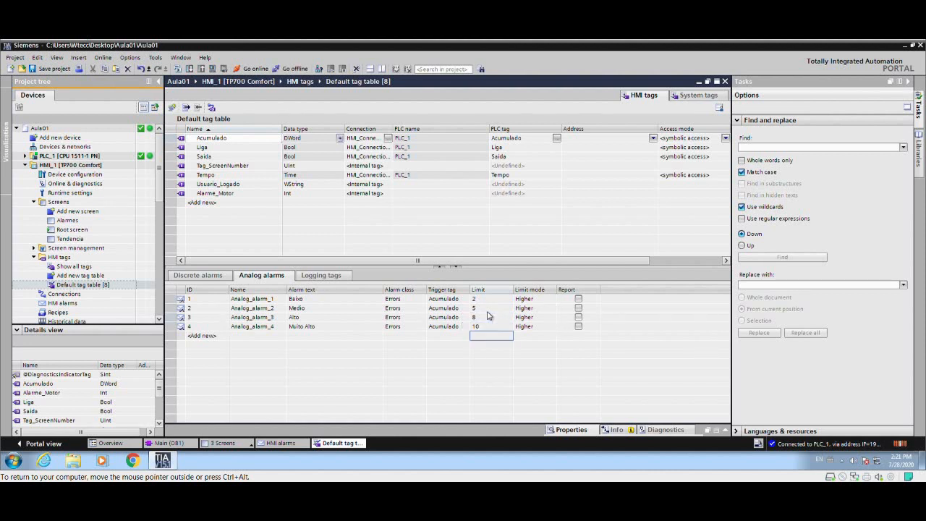
Choose Higher as the limit mode of the Baixo analog alarm.
left_click(527, 299)
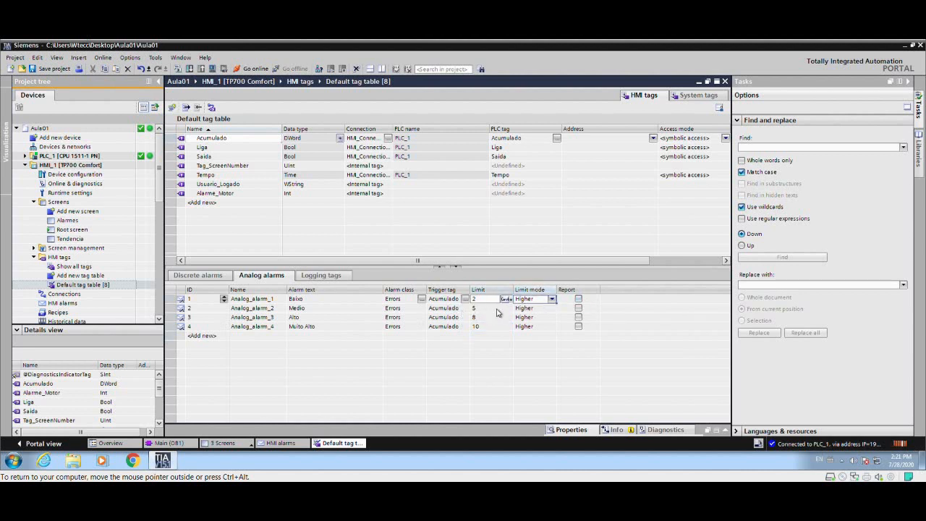
left_click(552, 299)
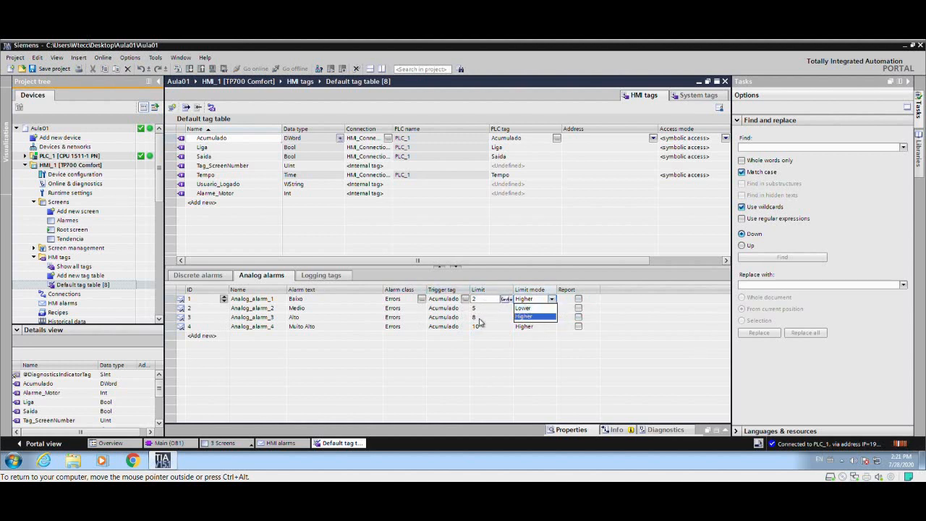
left_click(522, 317)
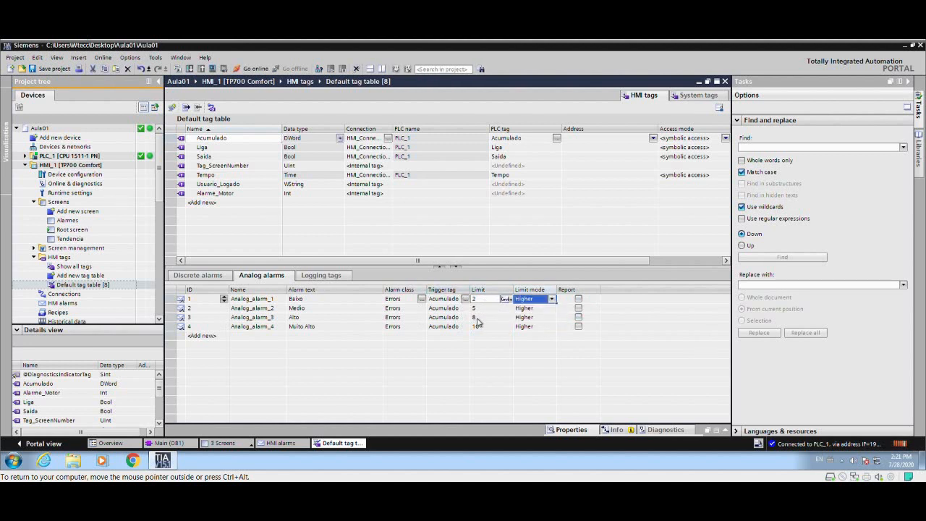
Set the alarm class of the Baixo and Medio analog alarms to No Acknowledgement.
left_click(424, 301)
left_click(422, 299)
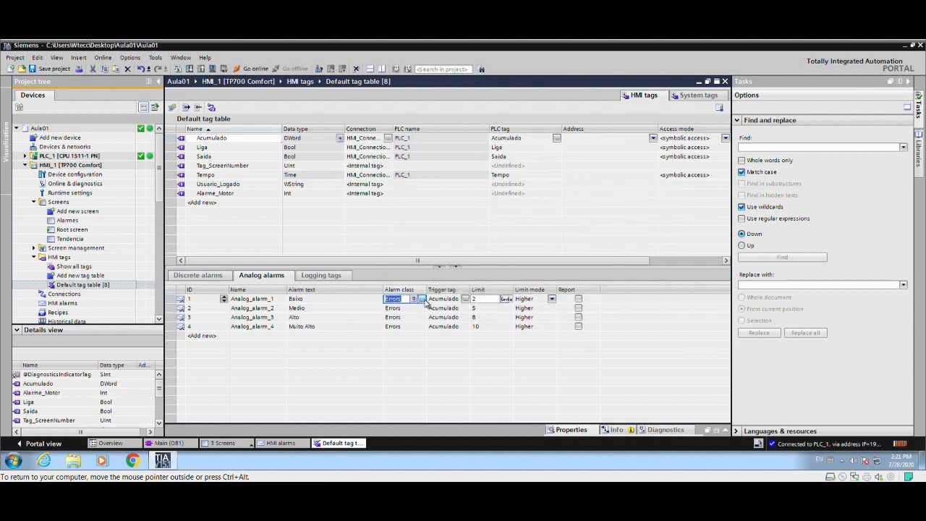
left_click(423, 300)
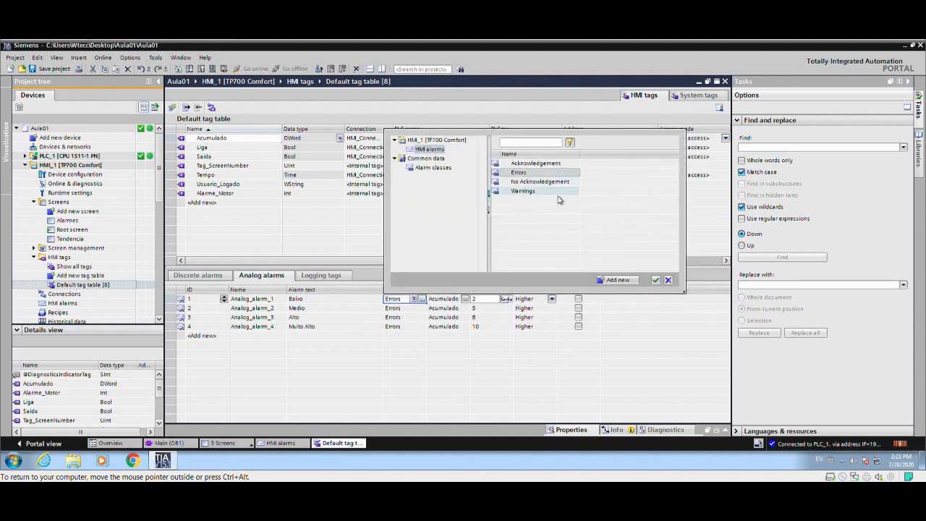
left_click(527, 182)
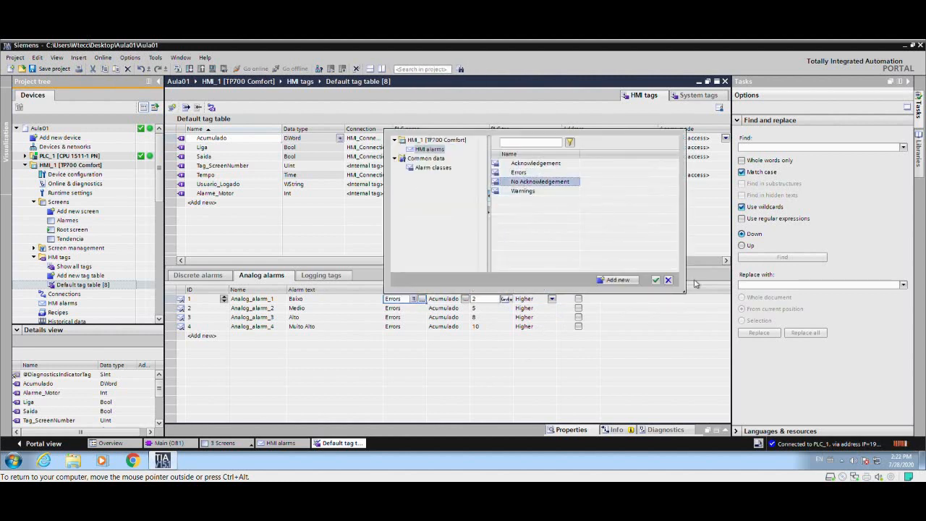
left_click(655, 280)
left_click(421, 309)
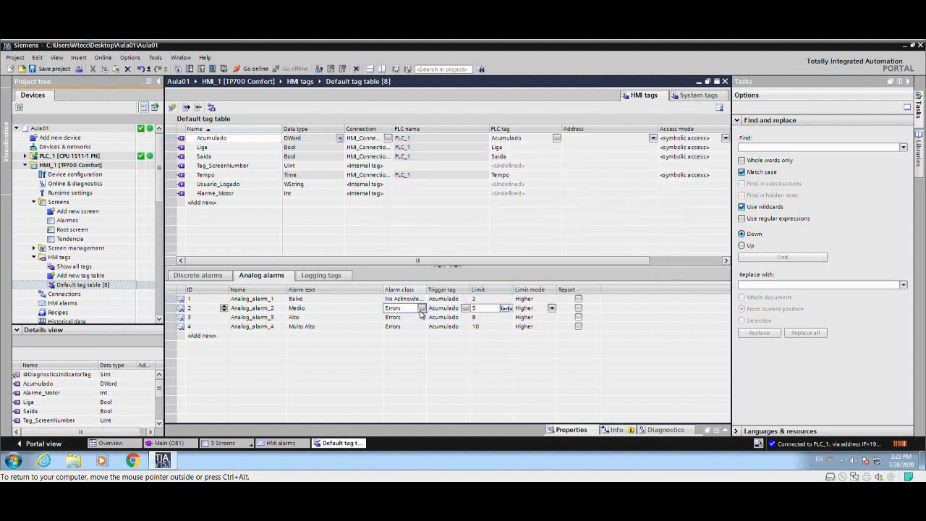
left_click(422, 309)
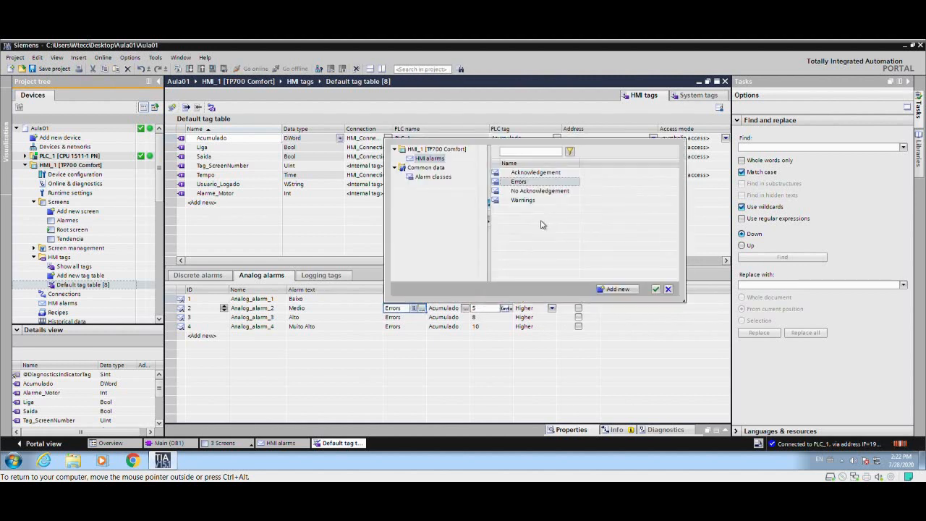
left_click(529, 191)
left_click(656, 288)
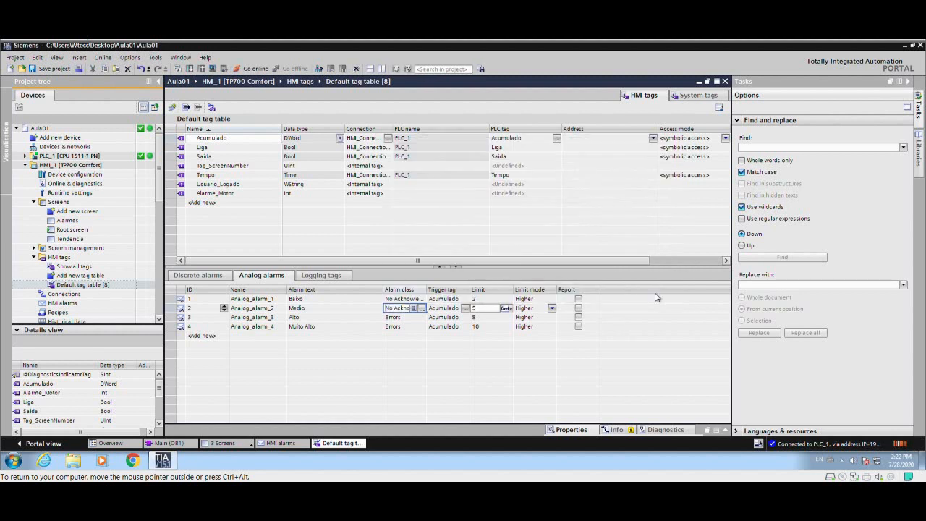
Set the alarm class of the Alto analog alarm to Warnings and of Muito Alto to Acknowledgement.
left_click(418, 319)
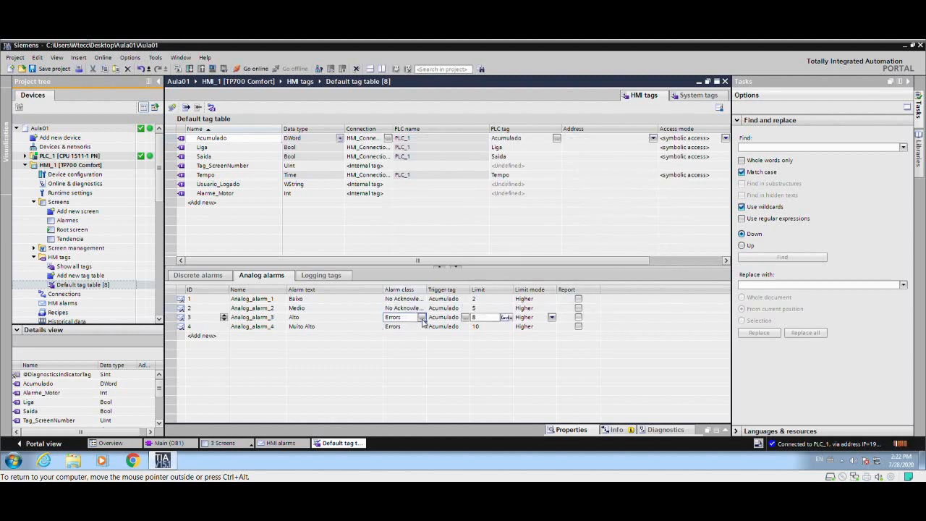
left_click(421, 318)
left_click(517, 210)
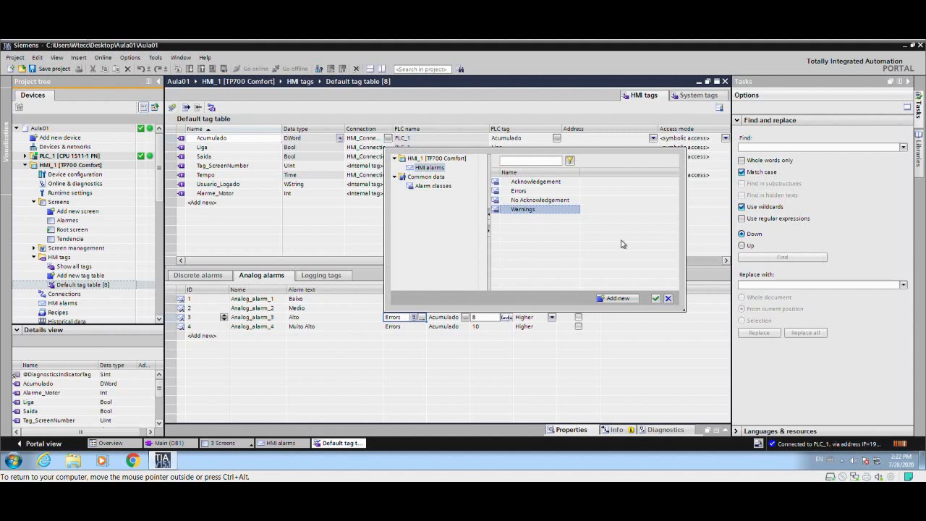
left_click(657, 298)
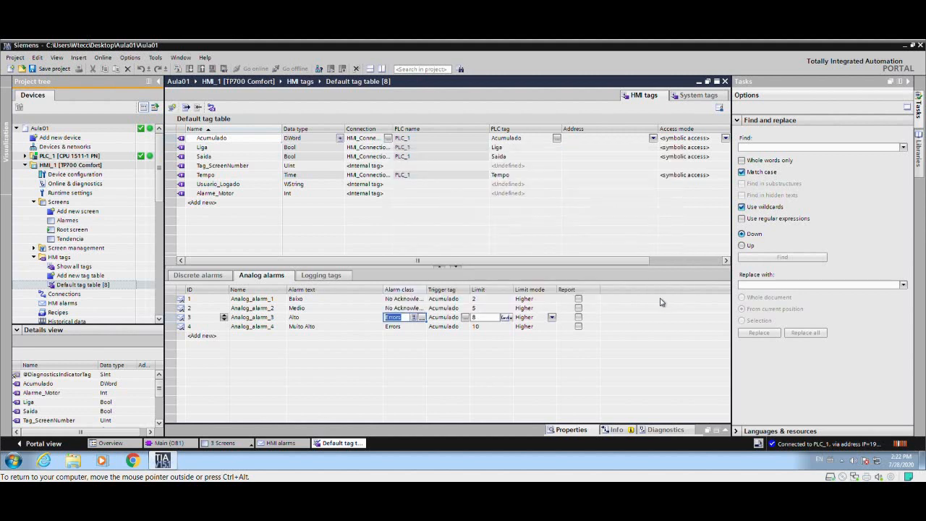
left_click(414, 326)
left_click(422, 326)
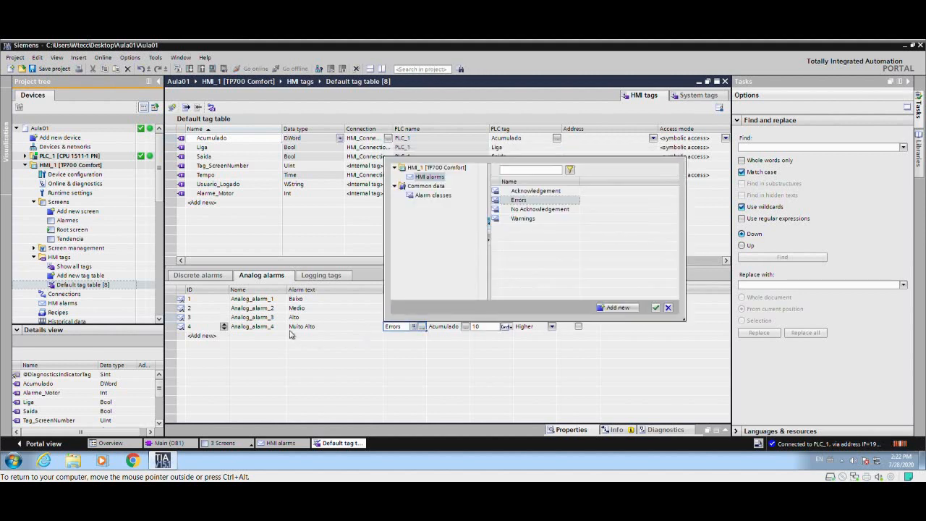
left_click(534, 193)
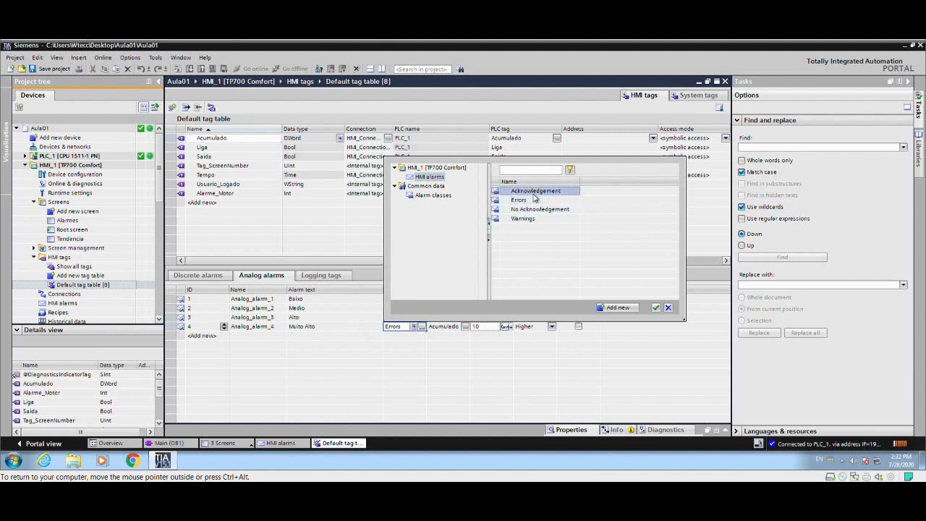
left_click(656, 307)
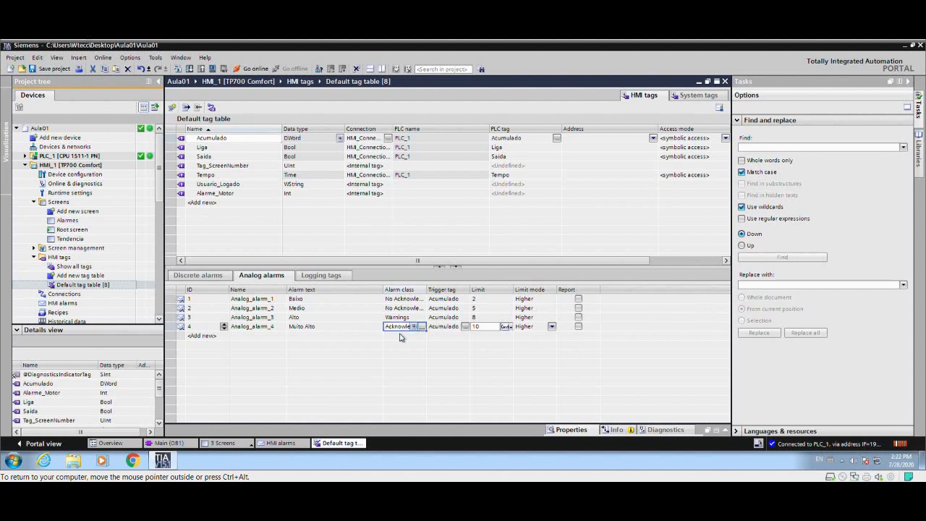
left_click(377, 330)
left_click(404, 329)
View the Tendencia screen briefly and open the Alarmes screen for editing.
left_click(228, 444)
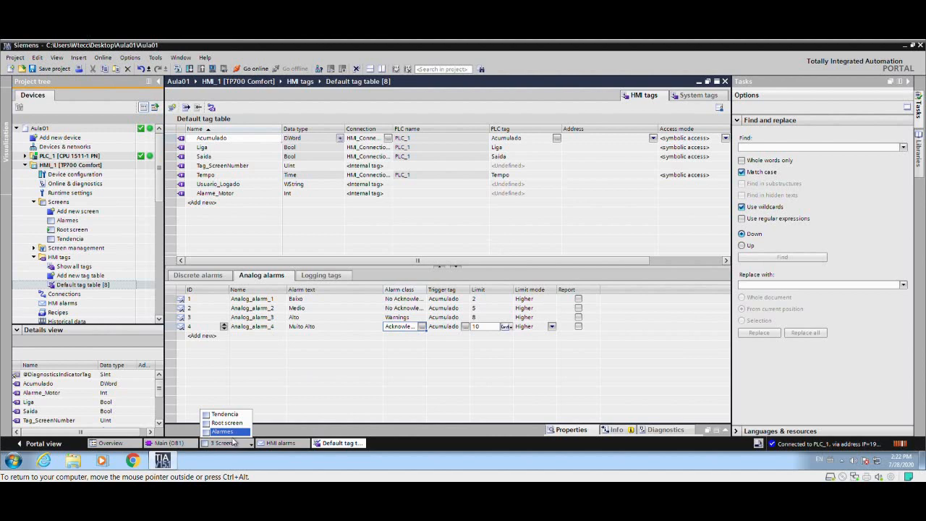
left_click(81, 241)
double_click(81, 240)
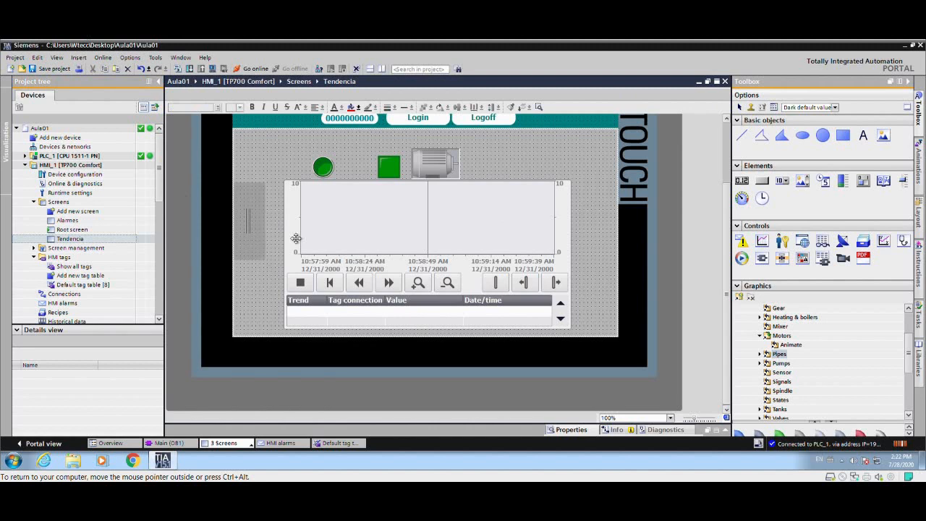
double_click(108, 221)
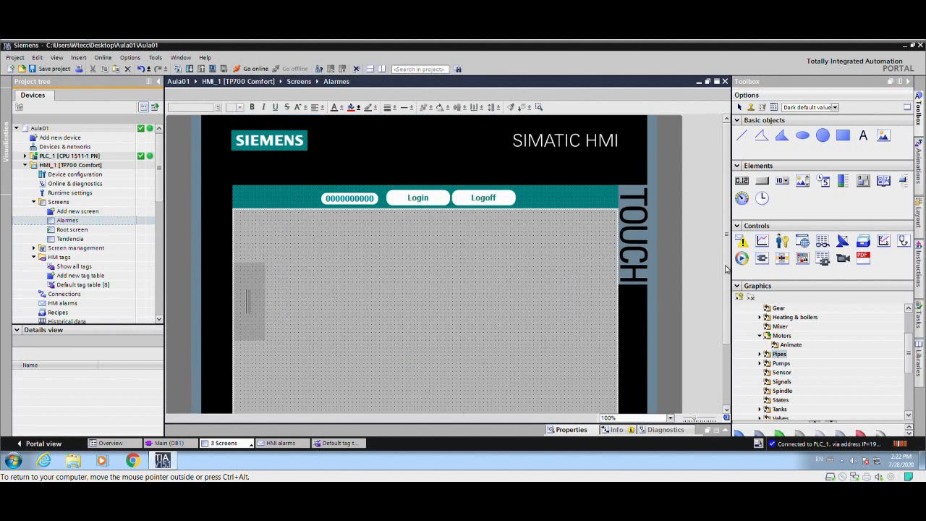
left_click_drag(728, 259, 728, 279)
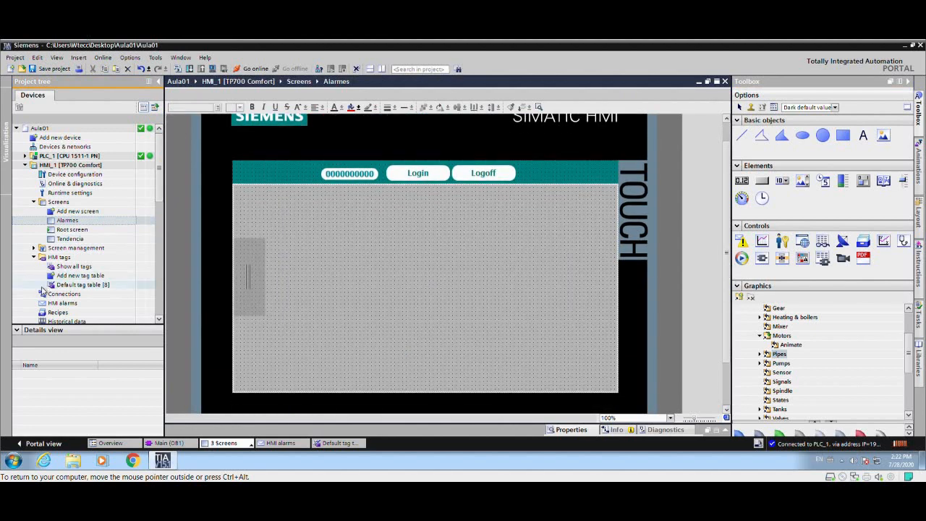
Place I/O fields for the Acumulado and Alarme_Motor tags, one below the other, in the upper right area of the Alarmes screen.
left_click(67, 287)
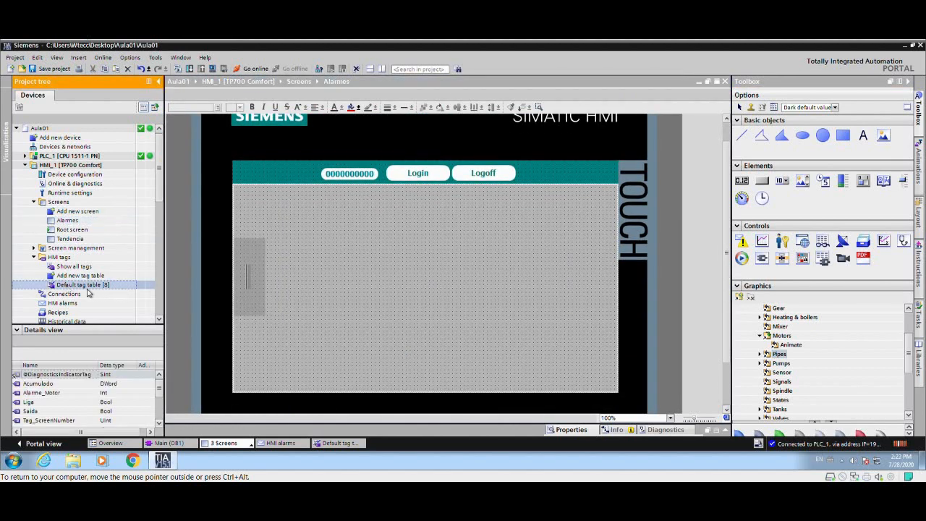
left_click_drag(65, 384, 577, 217)
left_click(105, 395)
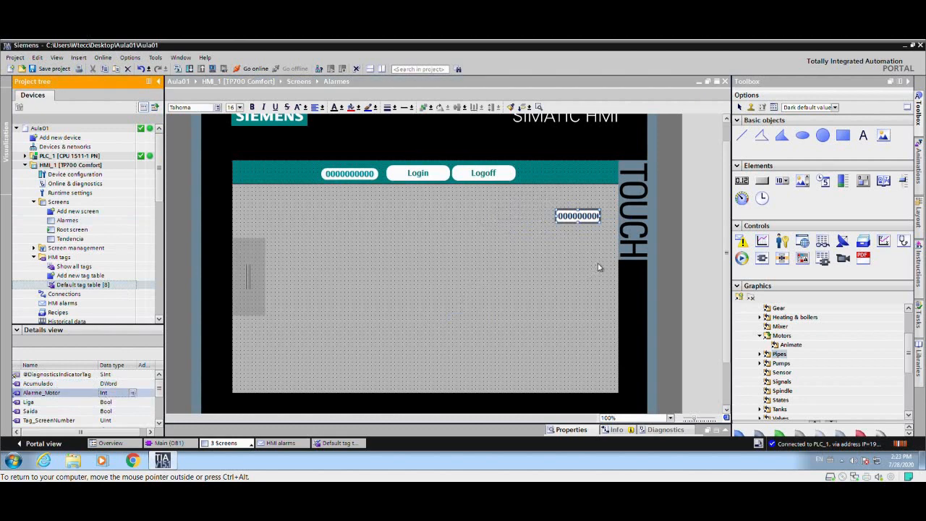
left_click(73, 395)
left_click(115, 377)
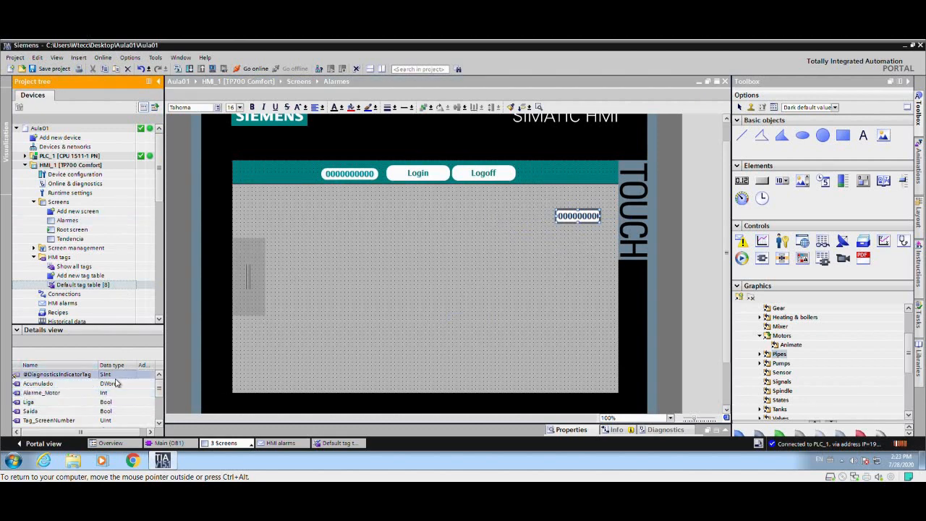
left_click(115, 394)
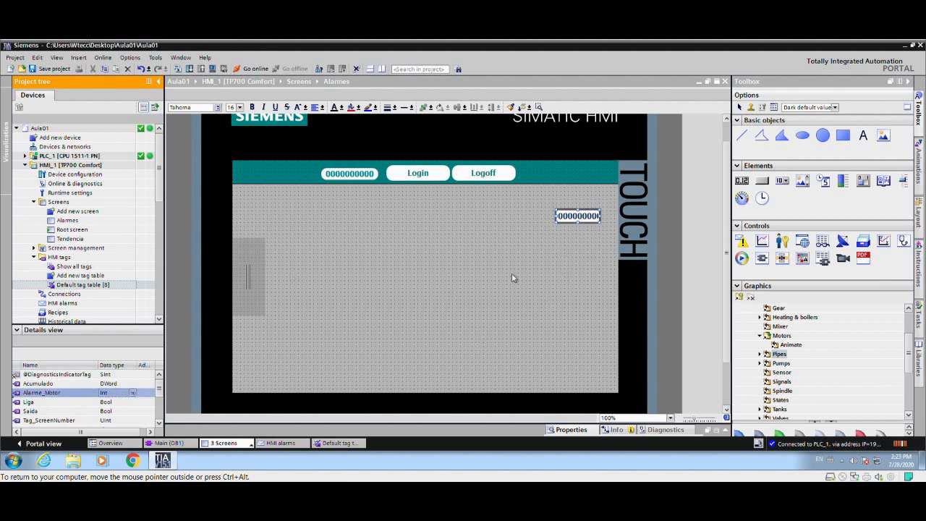
double_click(83, 396)
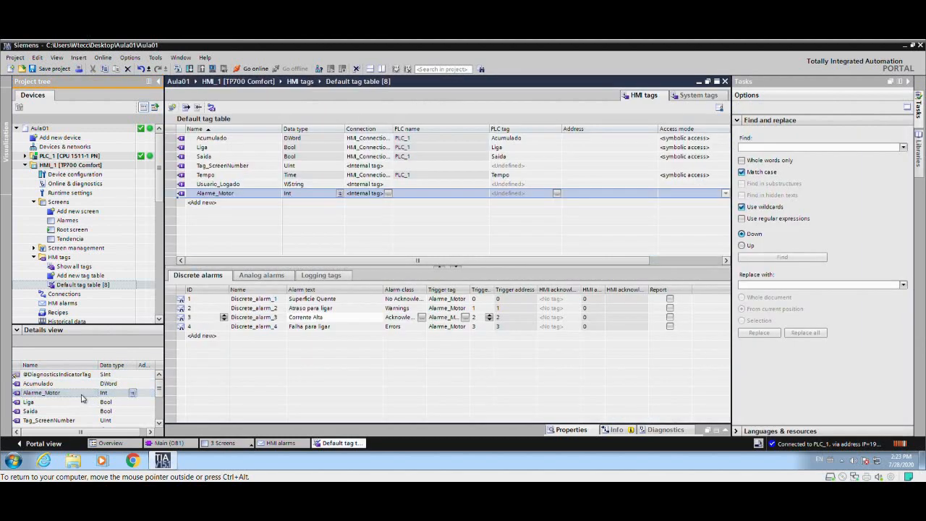
left_click(724, 81)
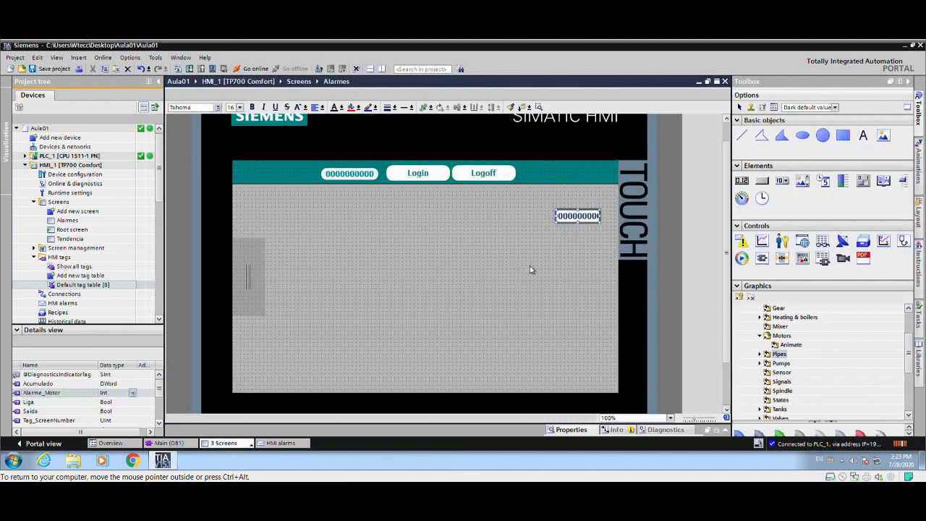
left_click_drag(78, 397, 582, 245)
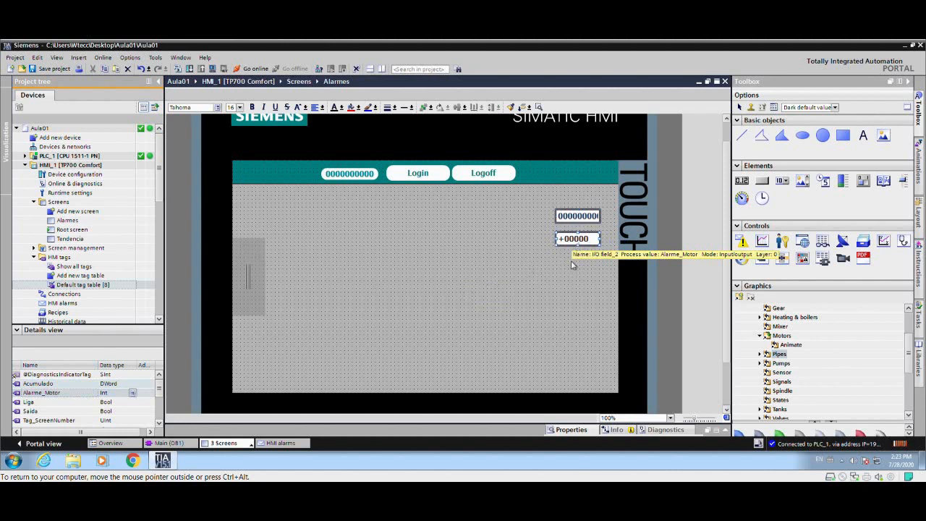
Add a text field reading Alarme Analogico beside the Acumulado I/O field.
left_click_drag(866, 144, 528, 224)
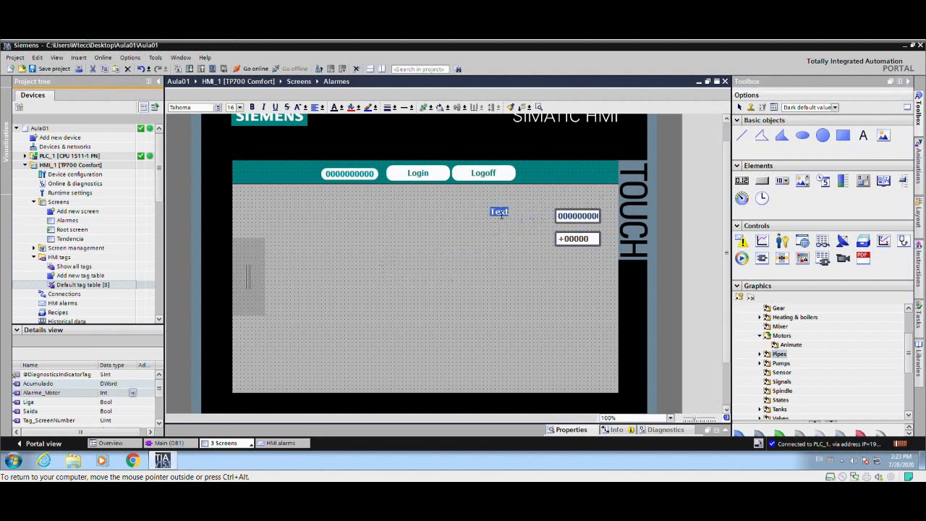
type("Alarme D")
key("BackSpace")
type("Anal[ogico")
key("BackSpace")
key("BackSpace")
key("BackSpace")
key("BackSpace")
key("BackSpace")
key("BackSpace")
key("BackSpace")
type("logico")
Duplicate the Alarme Analogico label beside the Alarme_Motor I/O field and change the copy's text to Alarme Discreto.
left_click_drag(533, 211, 518, 243)
key("BackSpace")
type("Disc")
left_click(514, 243)
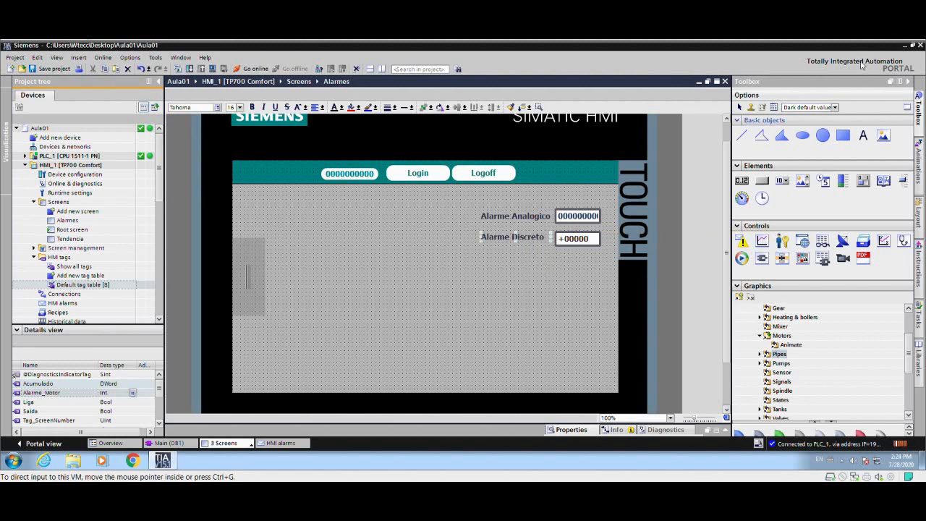
left_click(437, 292)
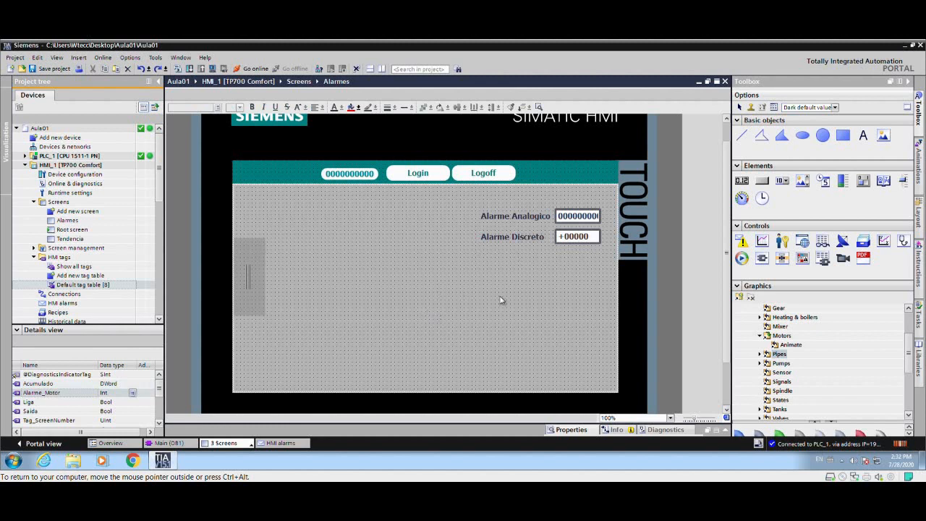
Place an alarm view on the Alarmes screen below the two I/O fields and enlarge it across most of the screen's width.
left_click(742, 241)
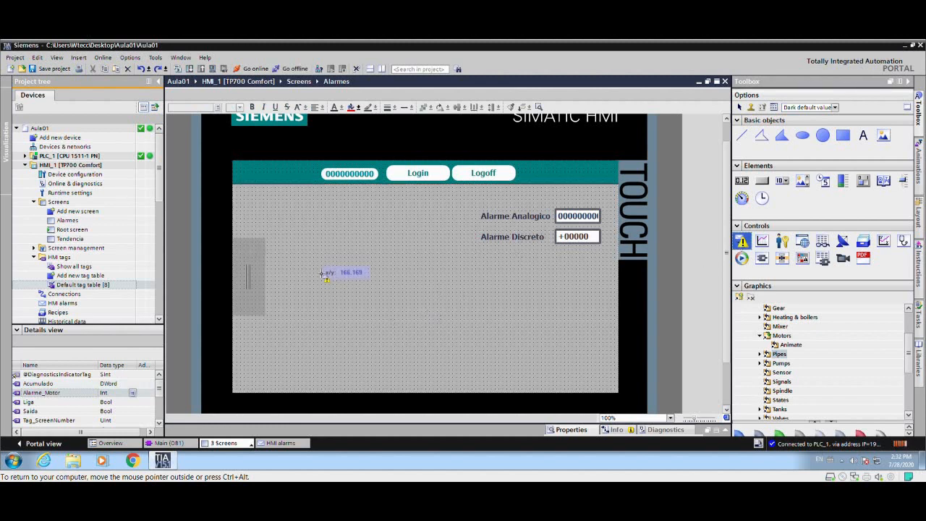
mouse_move(314, 266)
left_mouse_down()
mouse_move(544, 359)
mouse_move(600, 355)
mouse_move(595, 339)
left_mouse_up()
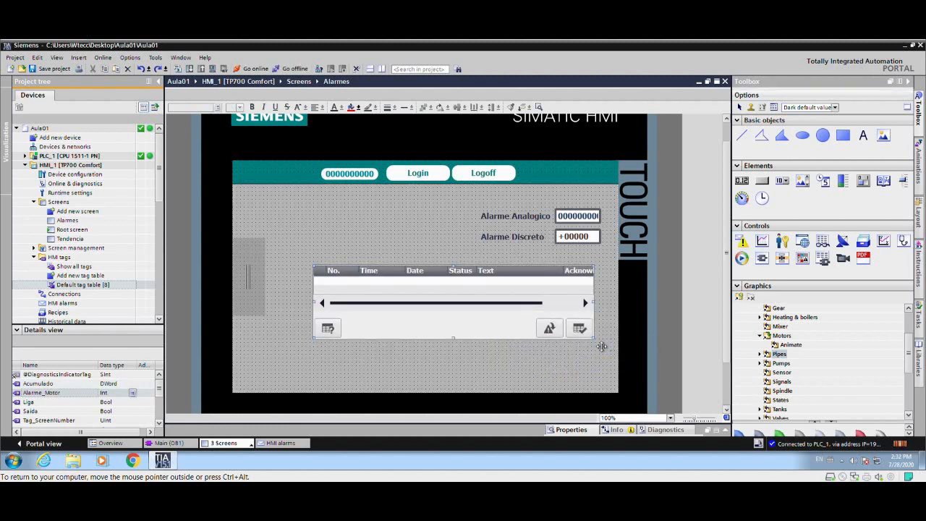
left_click_drag(516, 304, 463, 304)
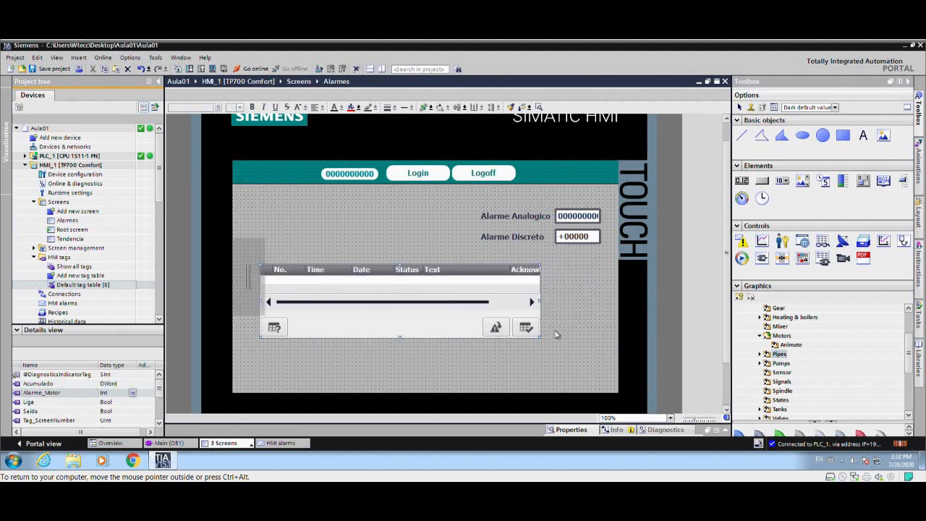
left_click_drag(543, 341, 620, 376)
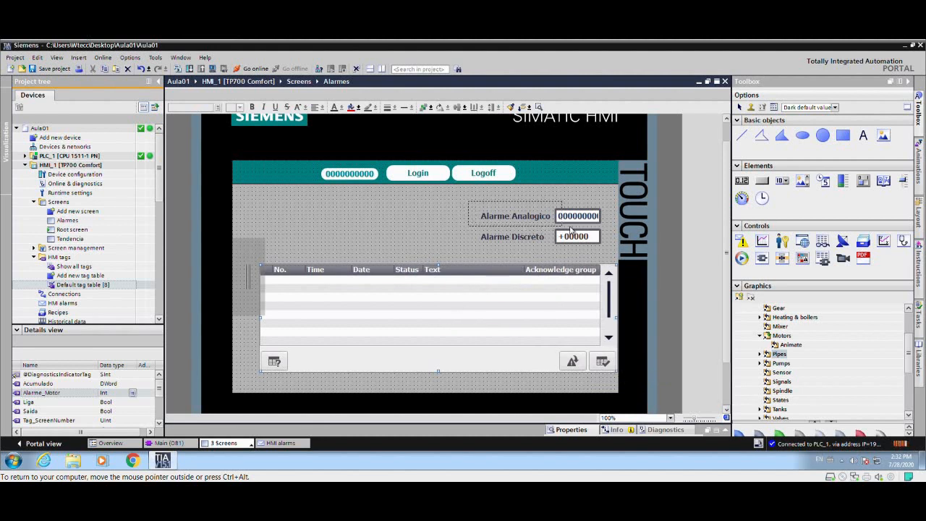
Line up the Alarme Analogico and Alarme Discreto fields side by side under the header and move the alarm view directly below them.
left_click(607, 225)
left_click_drag(582, 222, 367, 205)
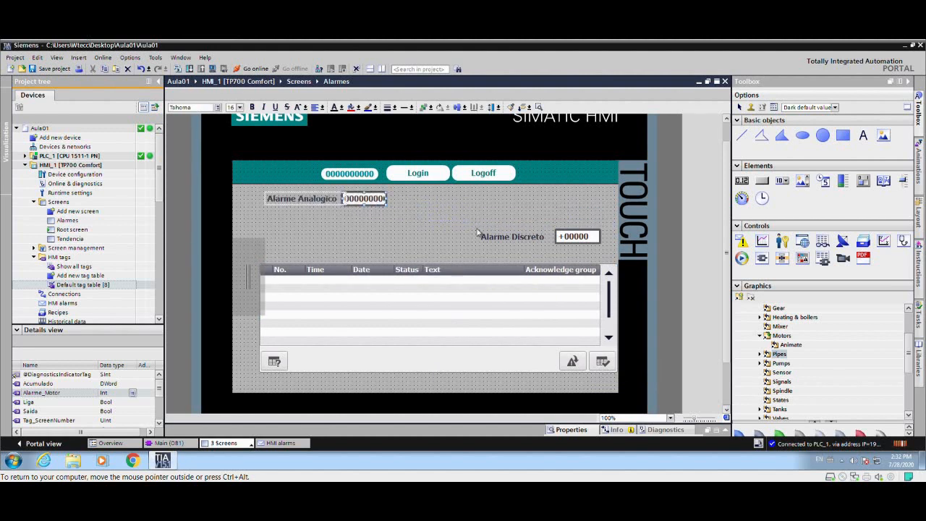
left_click_drag(566, 233, 529, 199)
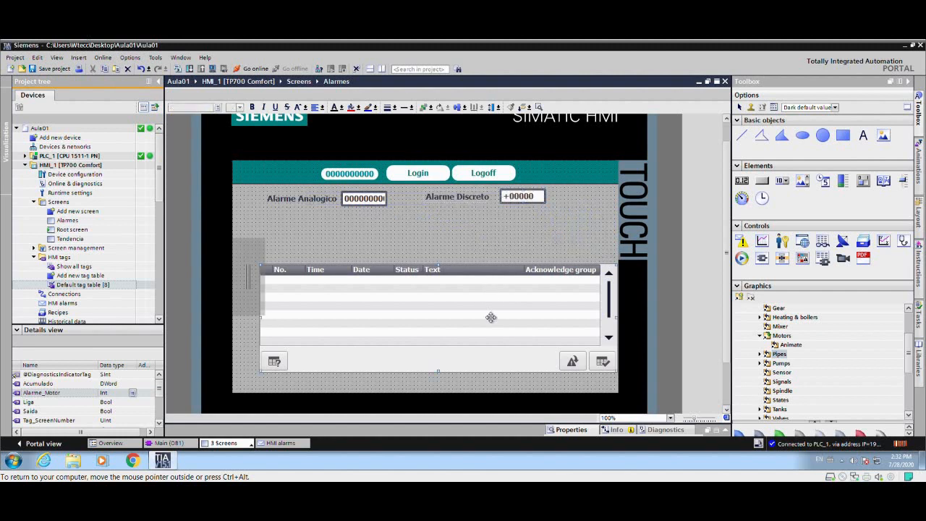
left_click_drag(483, 314, 488, 259)
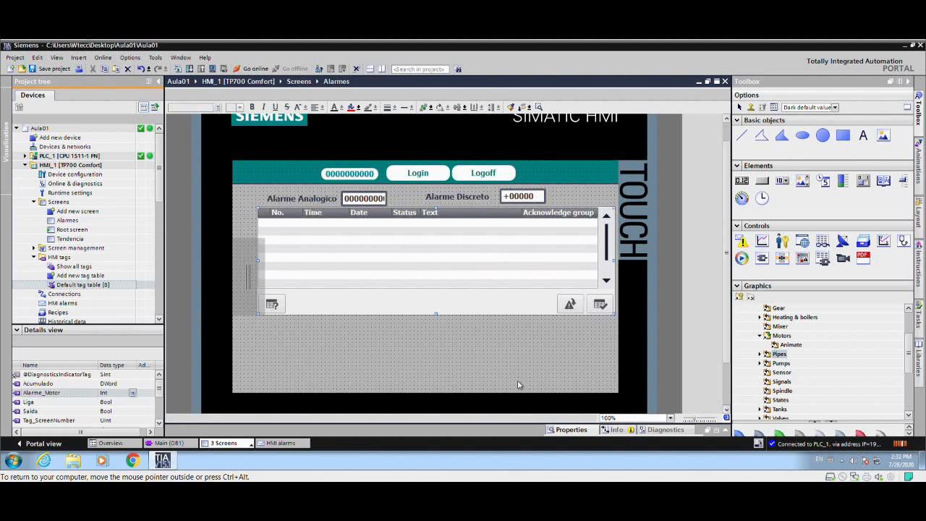
Enable the Acknowledgement and No Acknowledgement classes for the alarm view, disable System and Diagnosis events, and check its toolbar options.
left_click(570, 430)
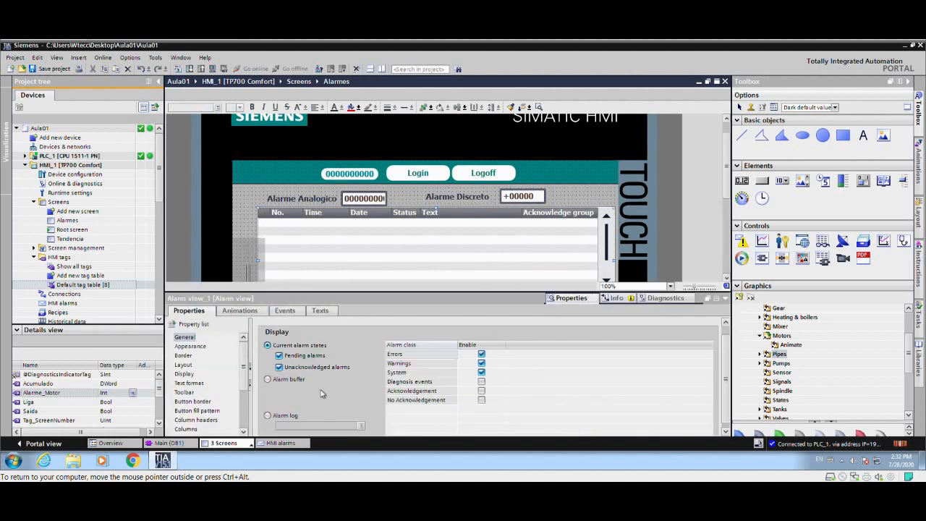
left_click(187, 340)
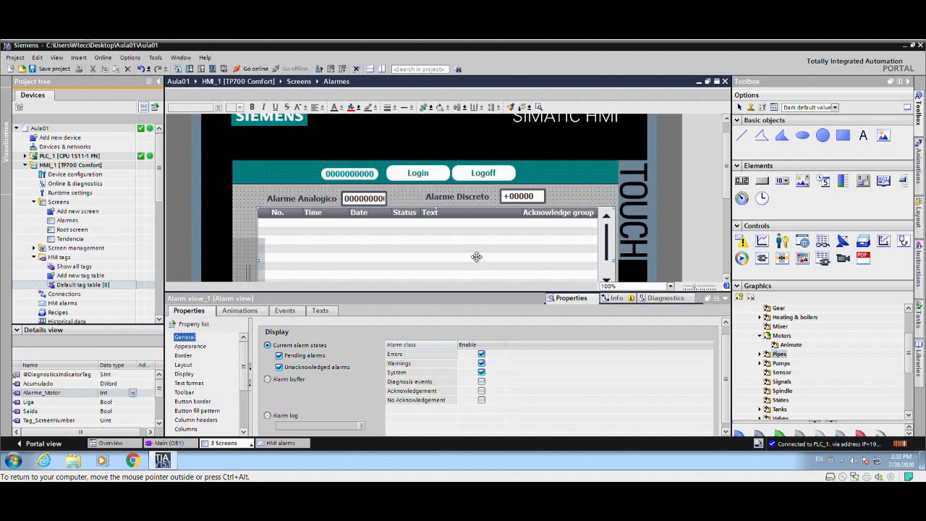
left_click(481, 382)
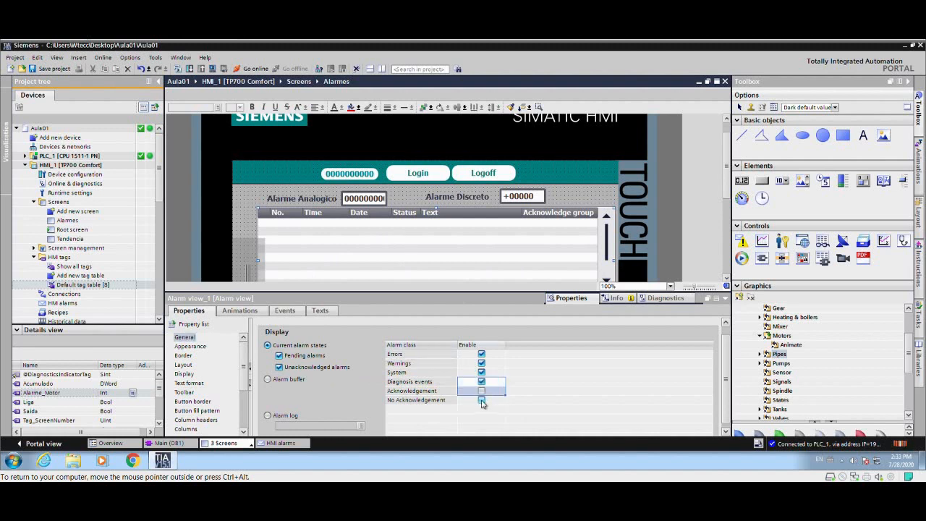
left_click(481, 400)
left_click(482, 391)
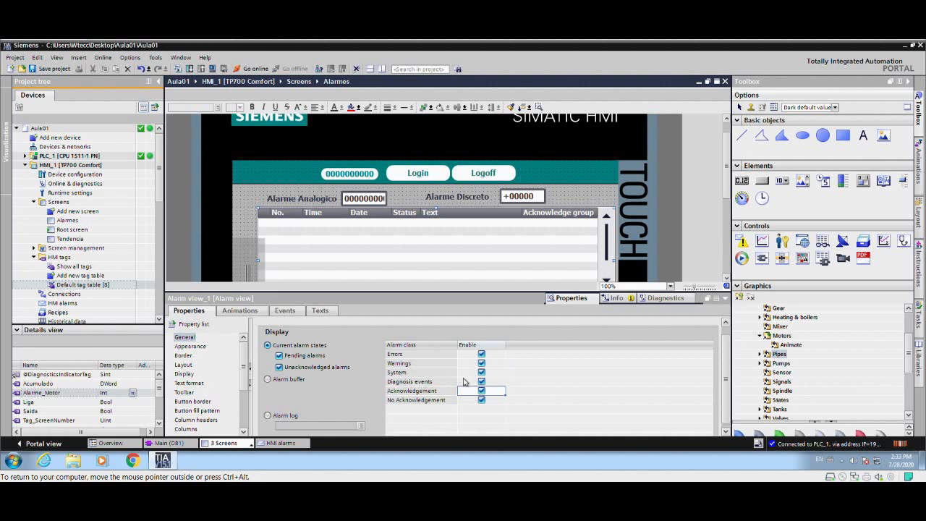
left_click(481, 372)
left_click(482, 381)
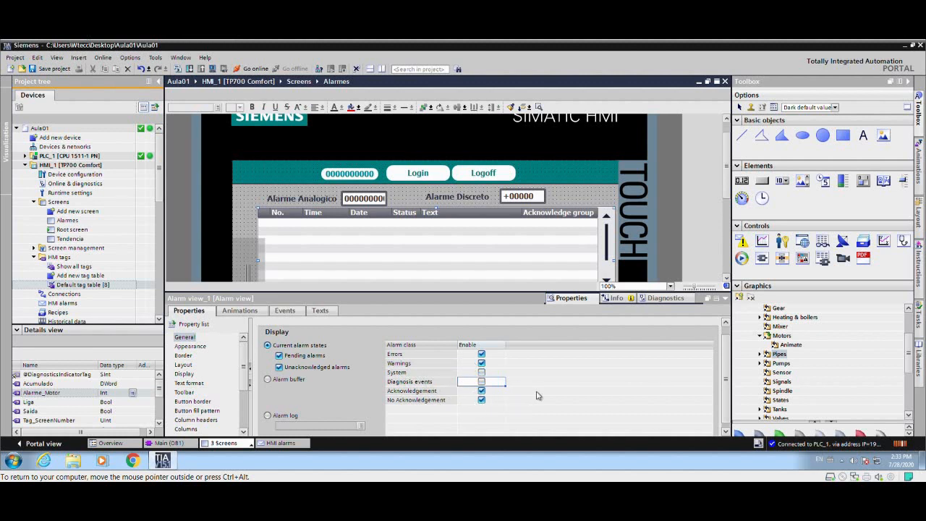
left_click(184, 392)
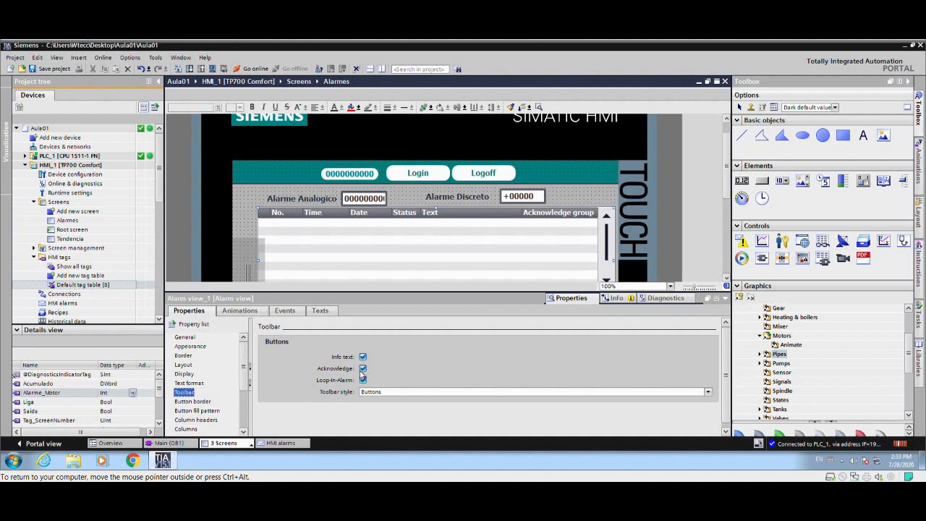
left_click(725, 300)
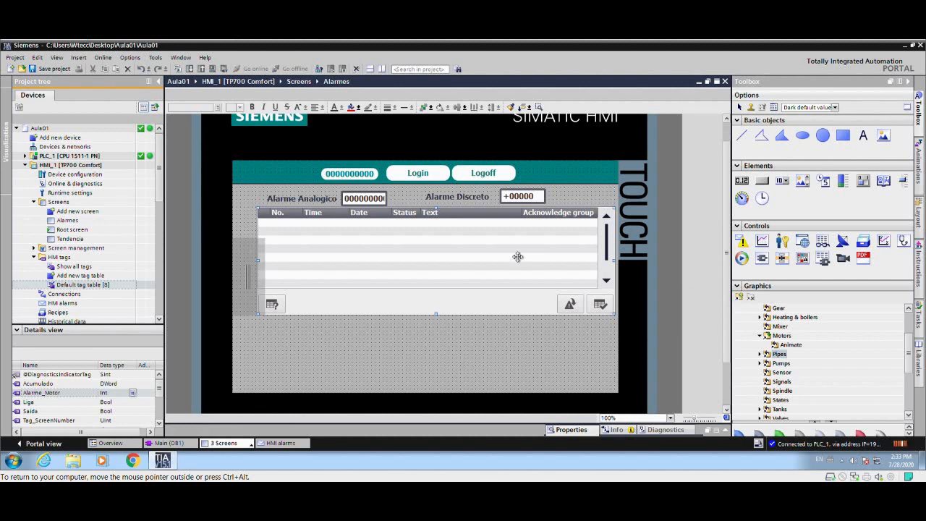
Duplicate the alarm view into the free area below the original and set the copy to display the Alarm buffer.
left_click_drag(453, 265, 441, 359)
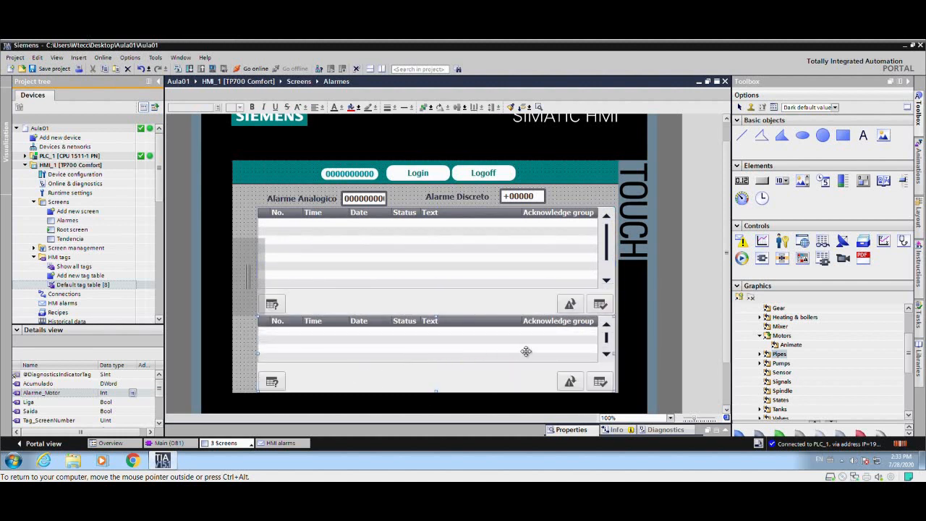
left_click(571, 430)
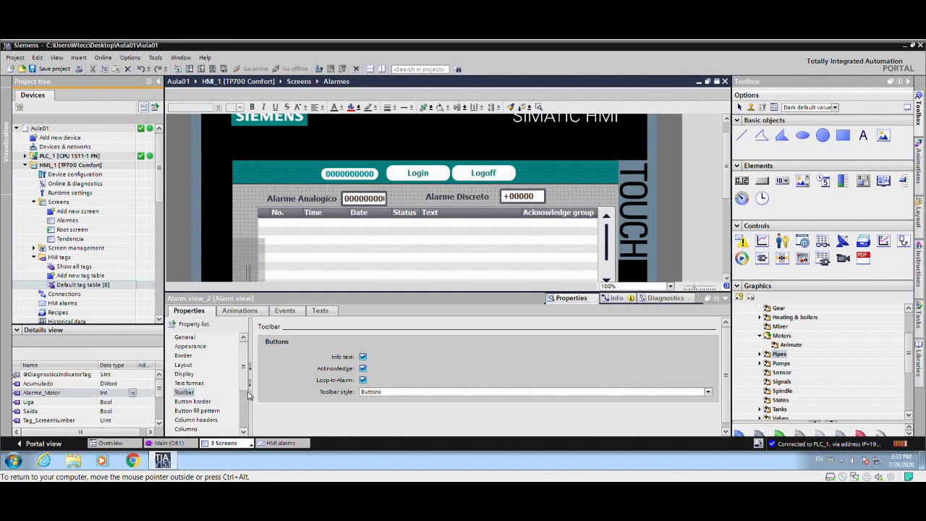
left_click(185, 337)
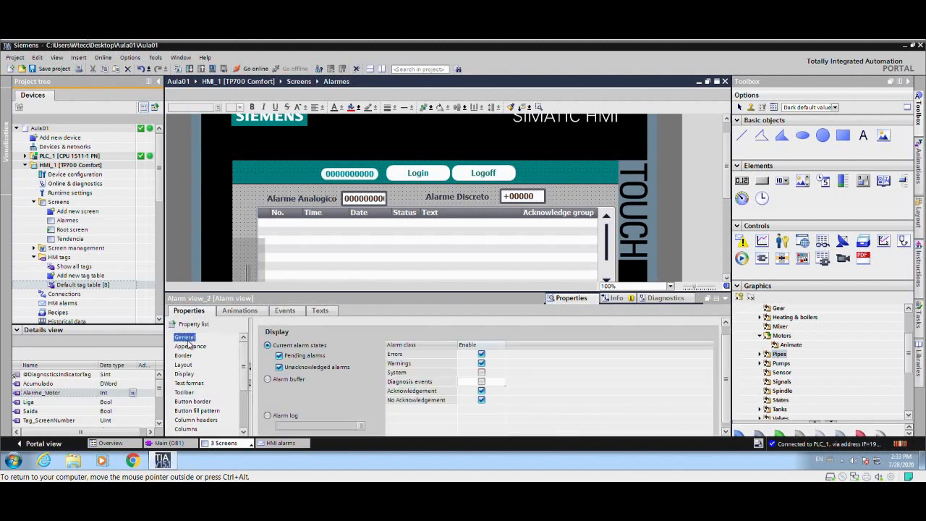
left_click(273, 381)
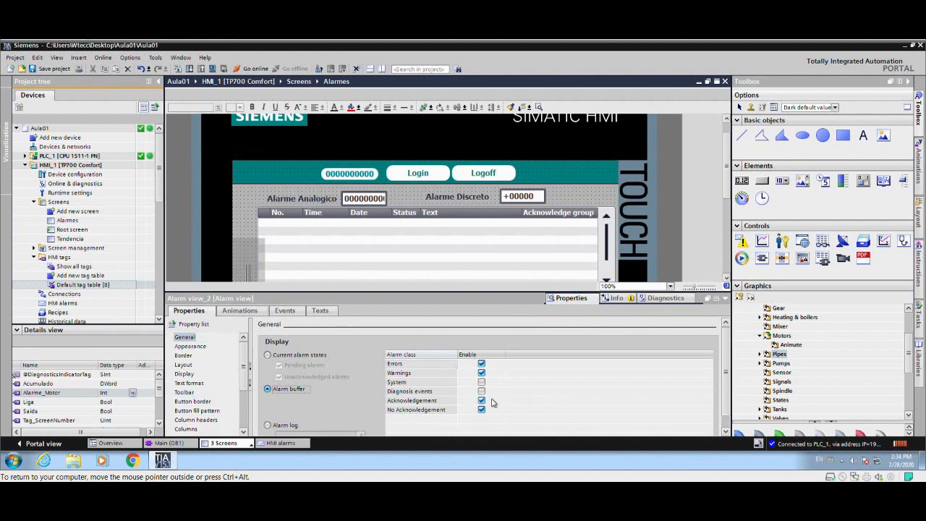
left_click(726, 298)
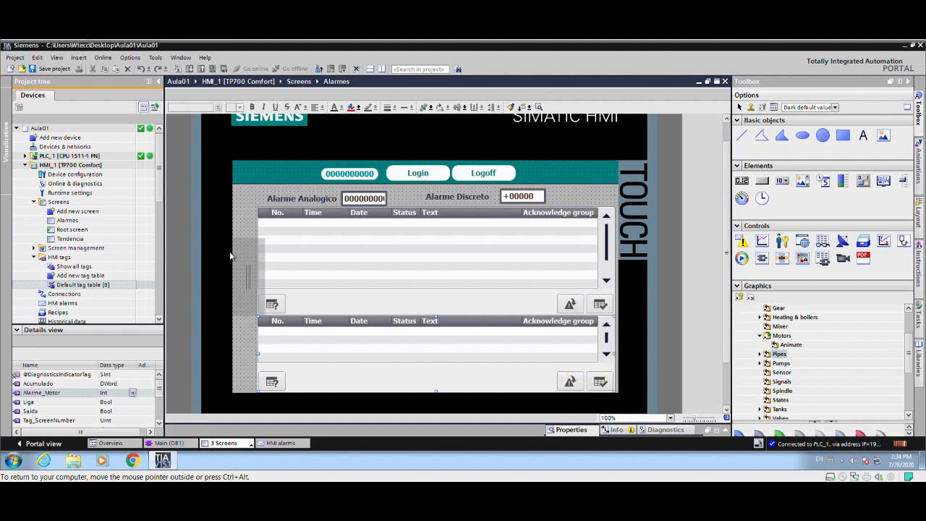
Simulate the HMI, dismiss the Active system events window and set the Alarme Discreto value to 1.
left_click(316, 275)
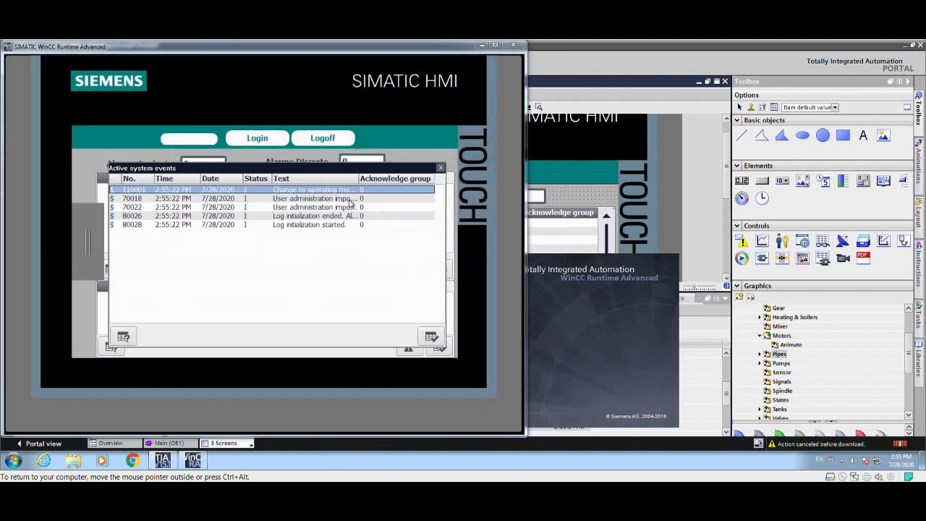
left_click(440, 168)
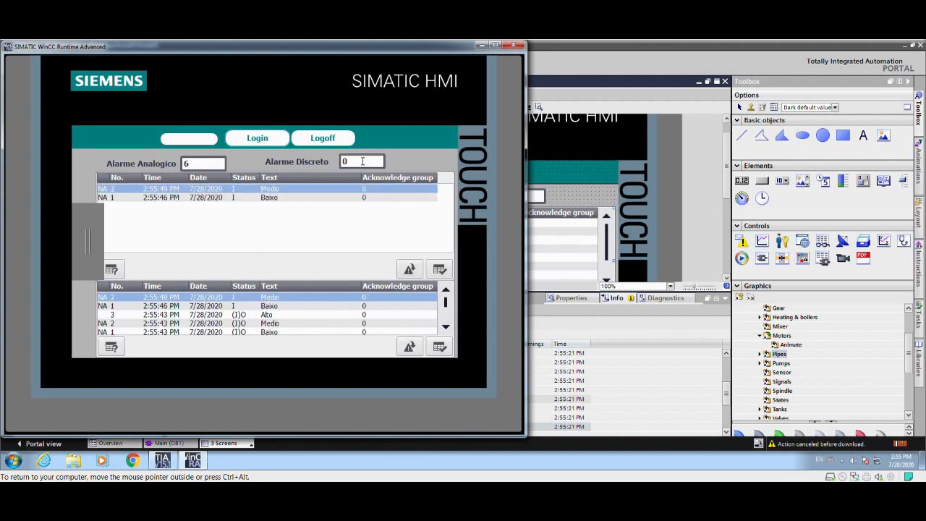
left_click(370, 165)
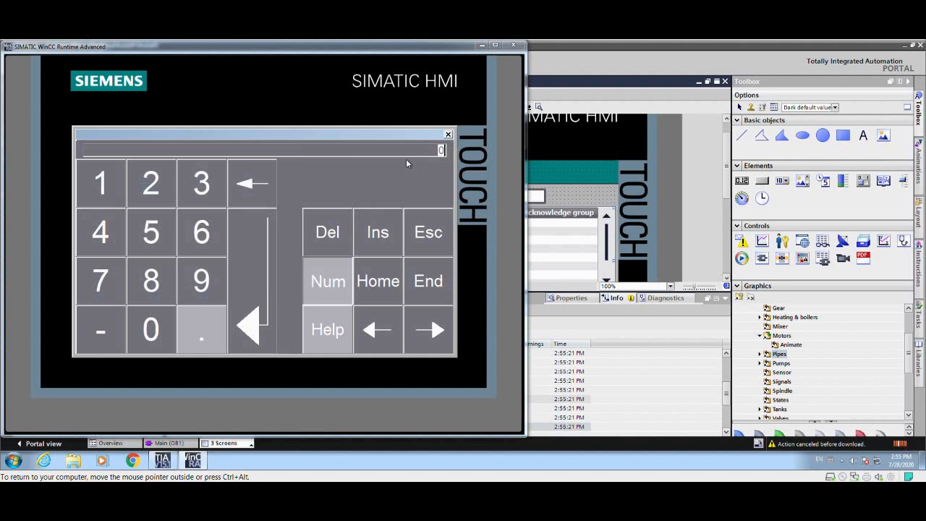
left_click(111, 175)
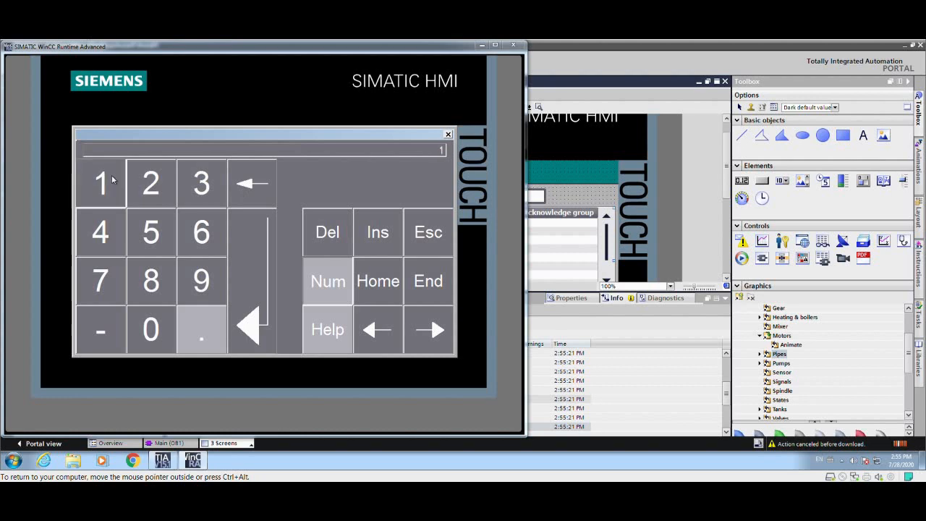
left_click(253, 304)
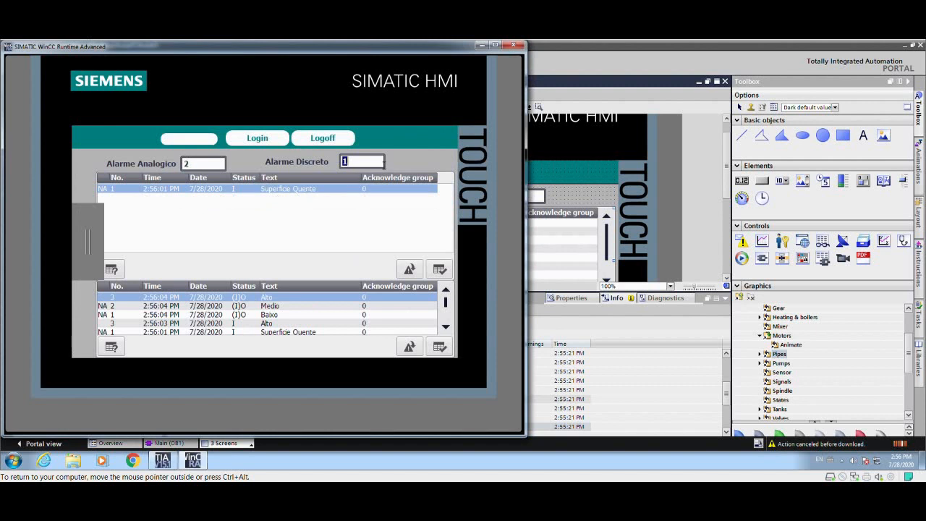
Set the Alarme Discreto value to 100 in the simulation, leaving the Alarme Analogico entry without a new value.
left_click(380, 163)
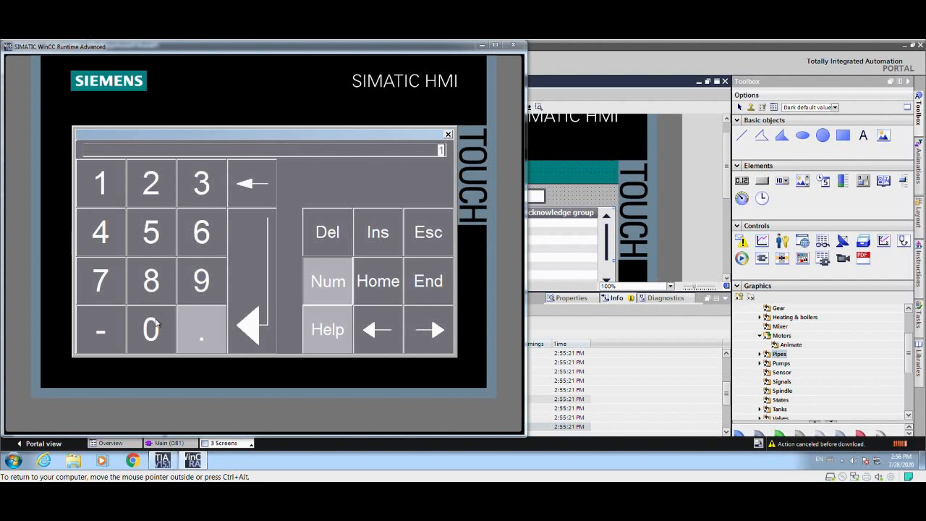
left_click(108, 193)
double_click(173, 334)
left_click(265, 293)
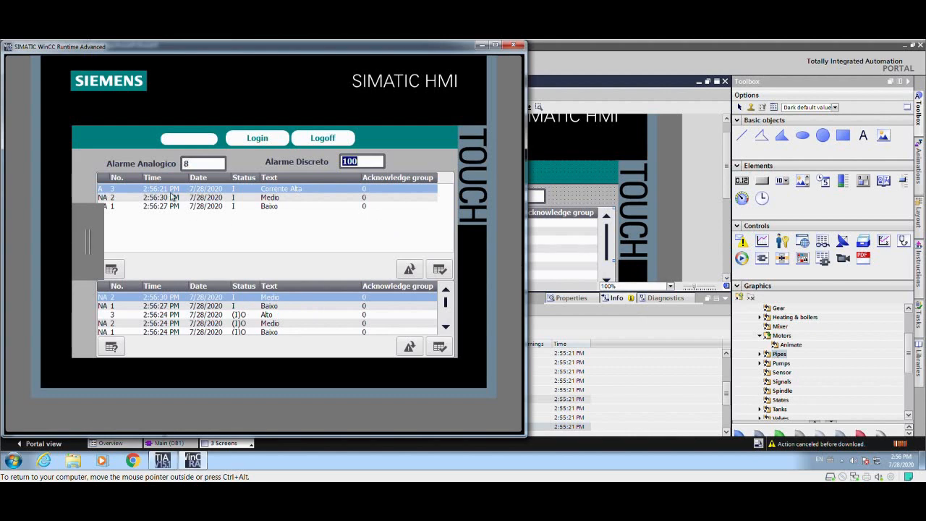
left_click(219, 166)
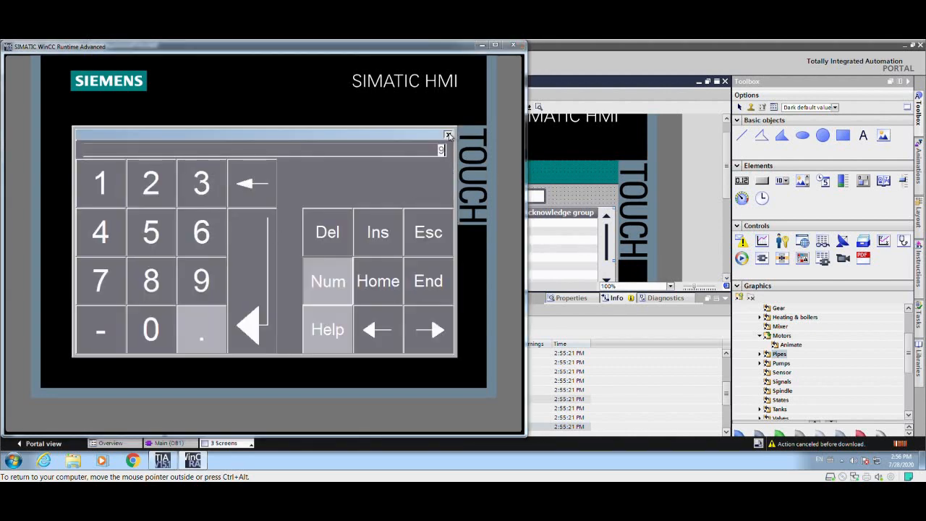
left_click(448, 135)
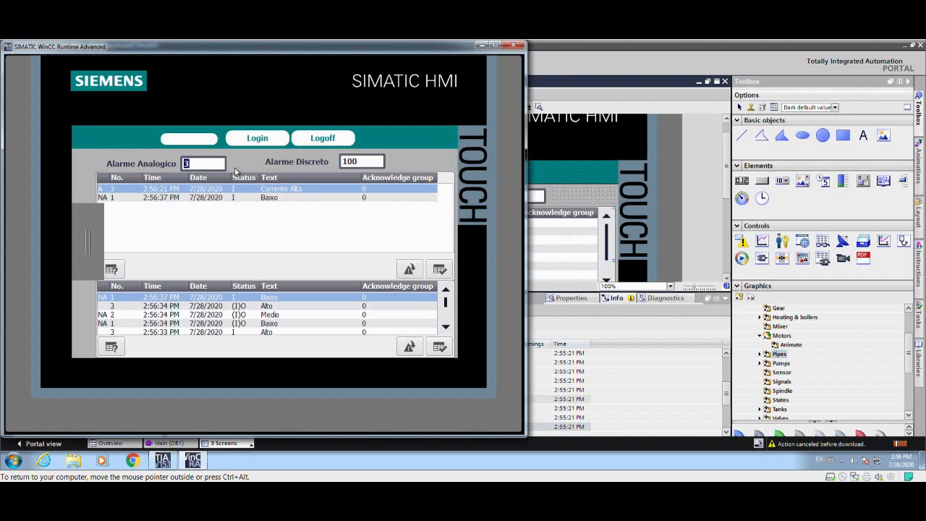
Set the Alarme Discreto value to 1000 in the running simulation.
left_click(364, 163)
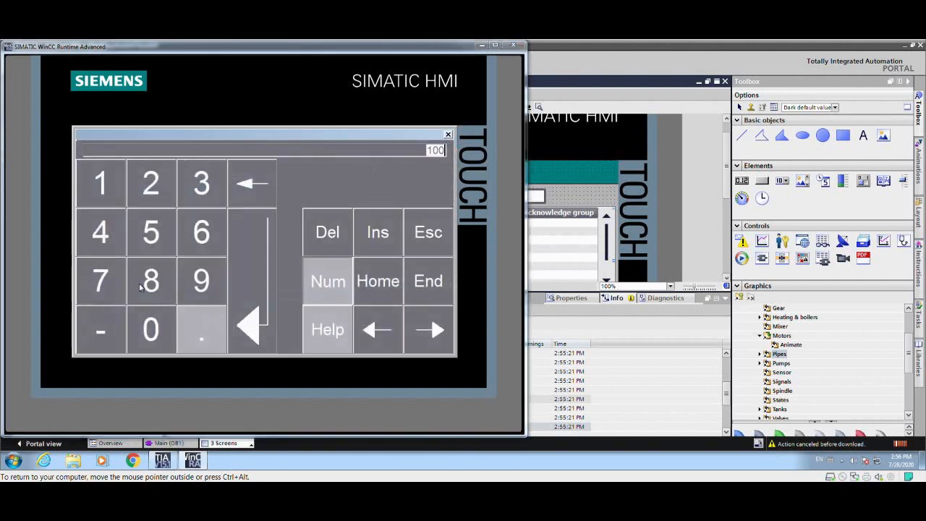
left_click(108, 175)
left_click(152, 344)
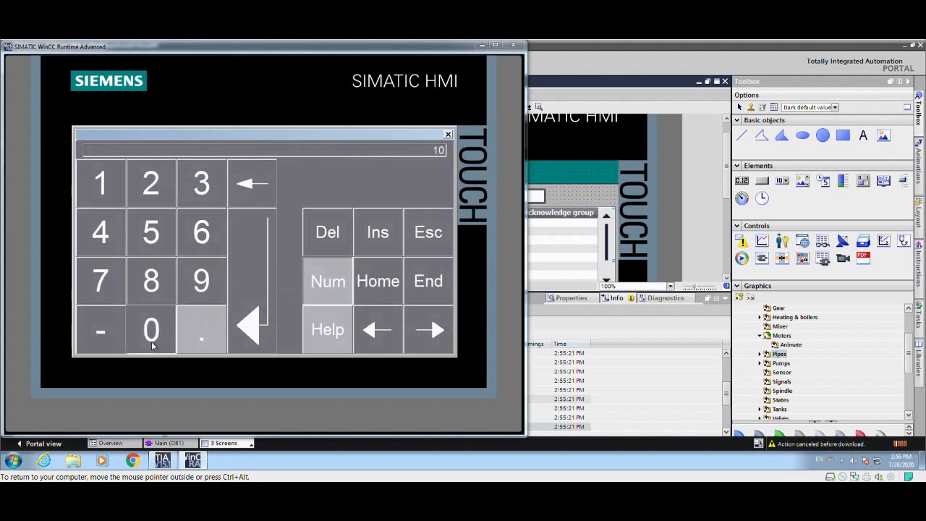
left_click(152, 345)
left_click(152, 345)
left_click(254, 330)
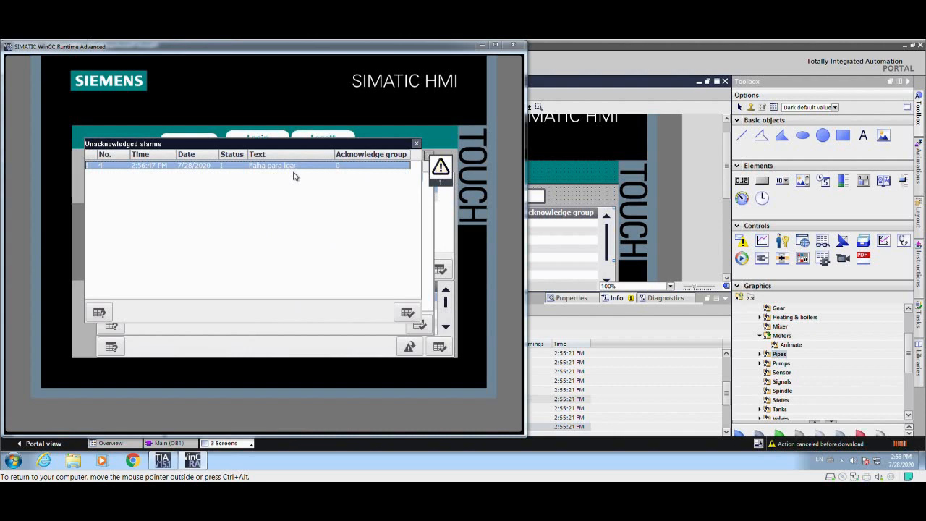
Acknowledge the Falha para ligar alarm, close the Pending alarms window and select an entry in the lower alarm view.
left_click(414, 320)
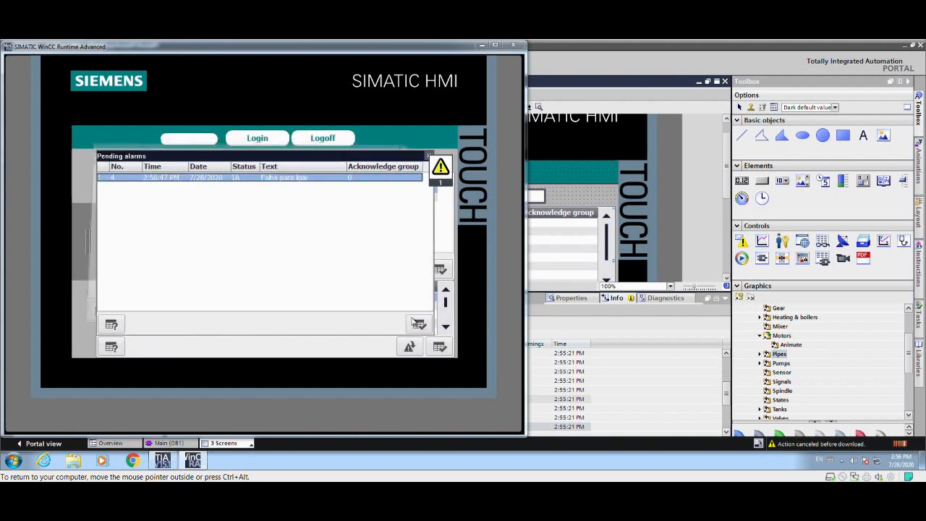
left_click(430, 165)
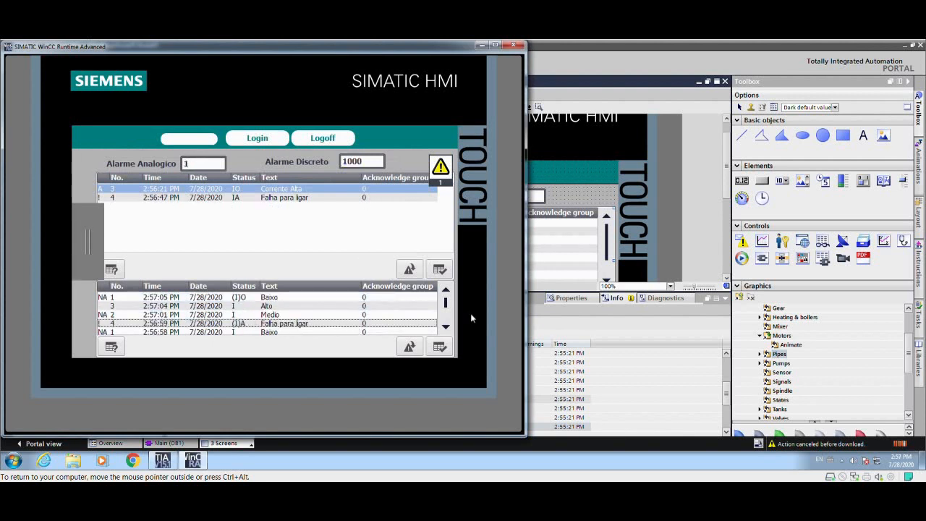
left_click(269, 312)
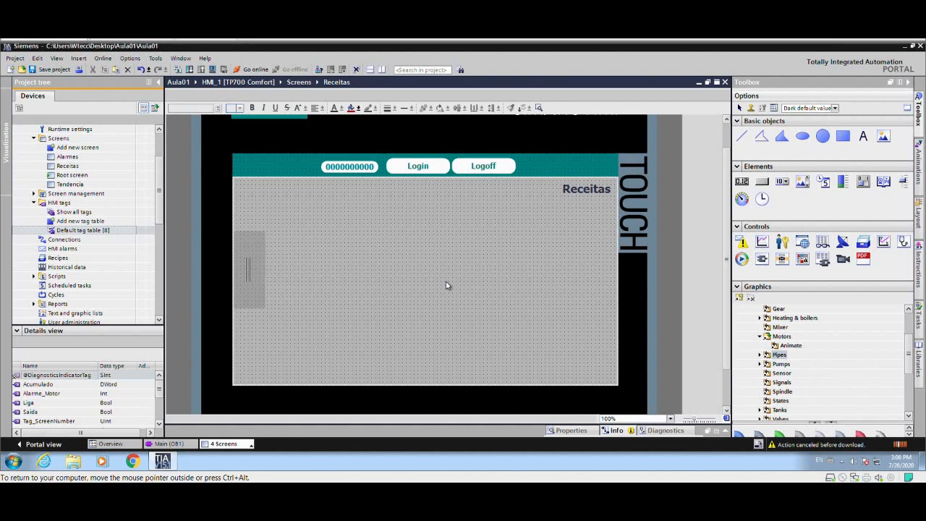
Add a tag named Qtd_agua to the HMI's Default tag table.
double_click(99, 231)
double_click(203, 210)
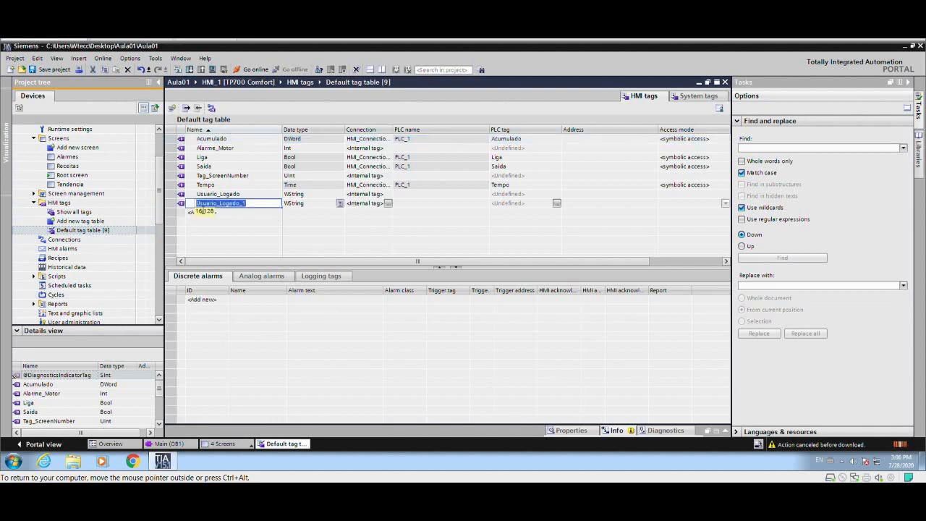
key("BackSpace")
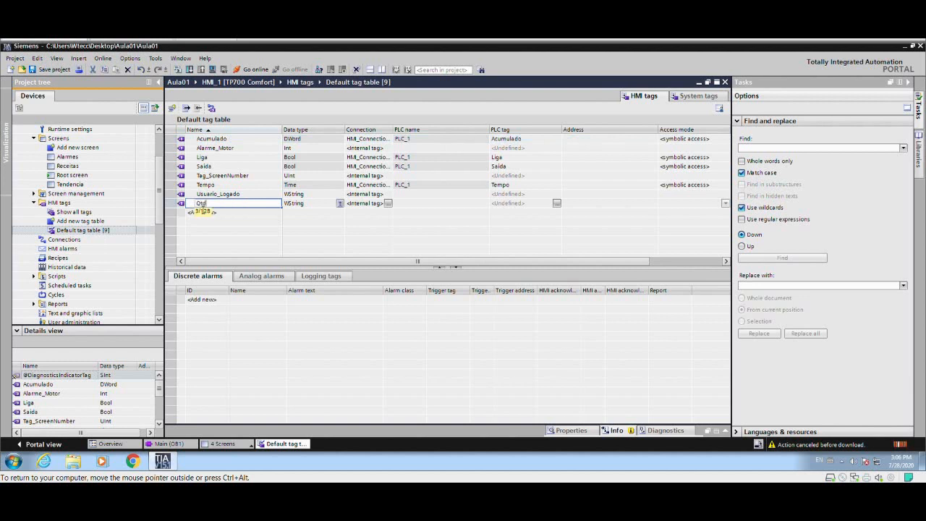
type("Qtd_")
type("agua")
key("Return")
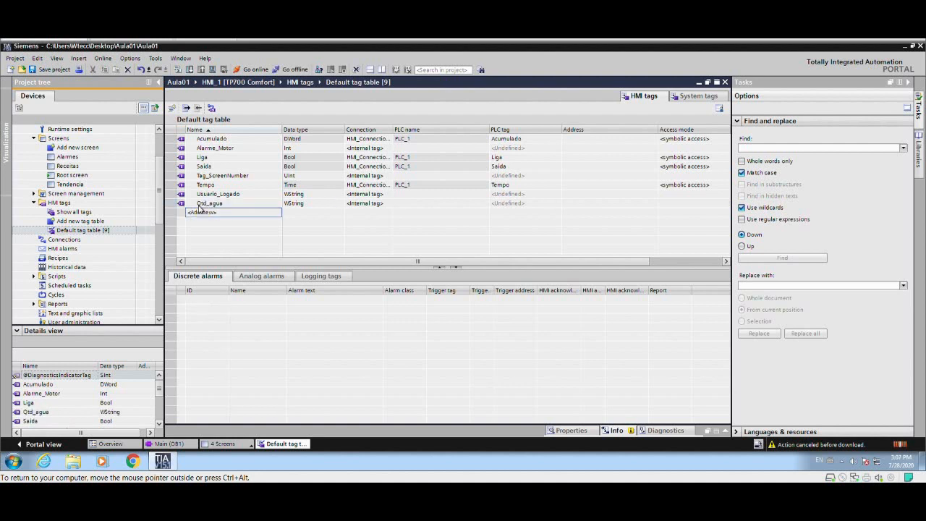
Add two more tags named Qtd_sal and Qtd_macarrao to the Default tag table.
double_click(201, 211)
type("Qtd_sai")
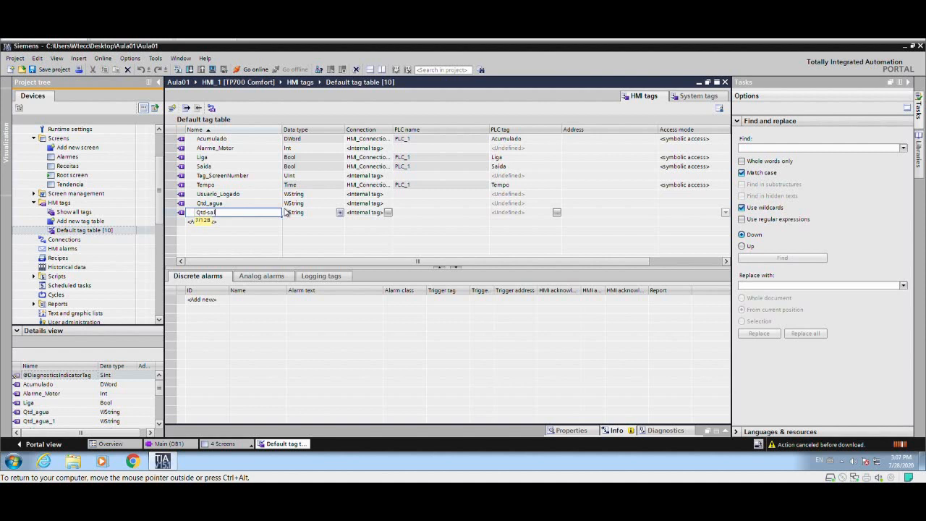
key("Return")
double_click(261, 216)
type("Qtd_sal")
key("Return")
double_click(258, 219)
type("Qtd_m")
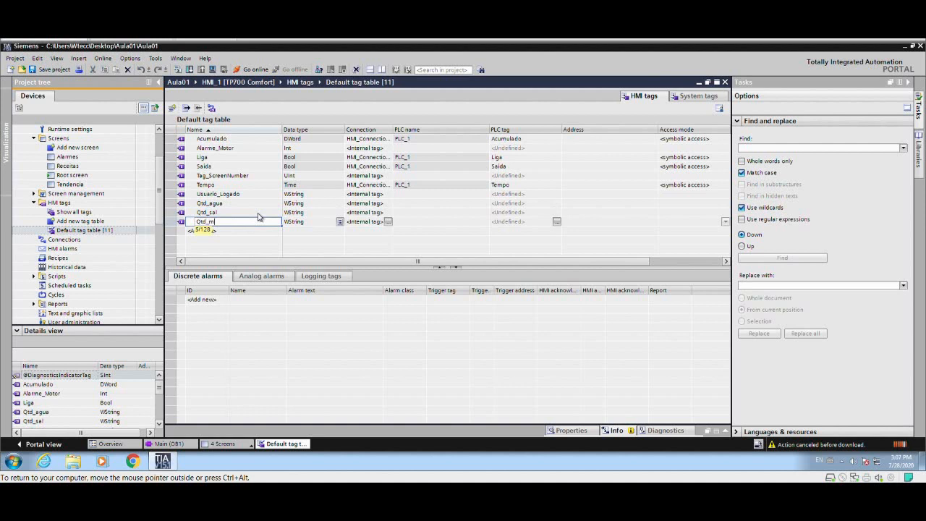
type("acarrao")
key("Return")
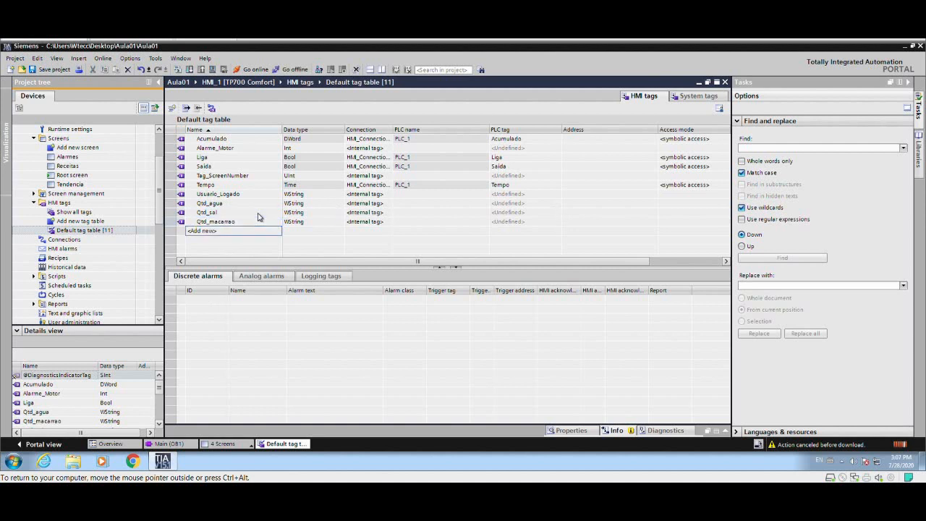
Set the data type of Qtd_agua, Qtd_sal and Qtd_macarrao to Int, and close the tag table.
double_click(332, 204)
type("Int")
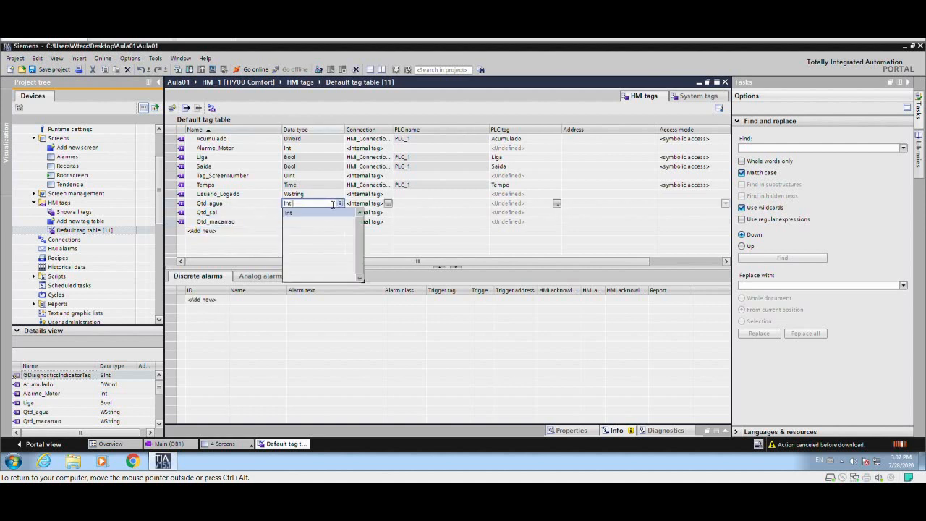
key("Return")
double_click(327, 213)
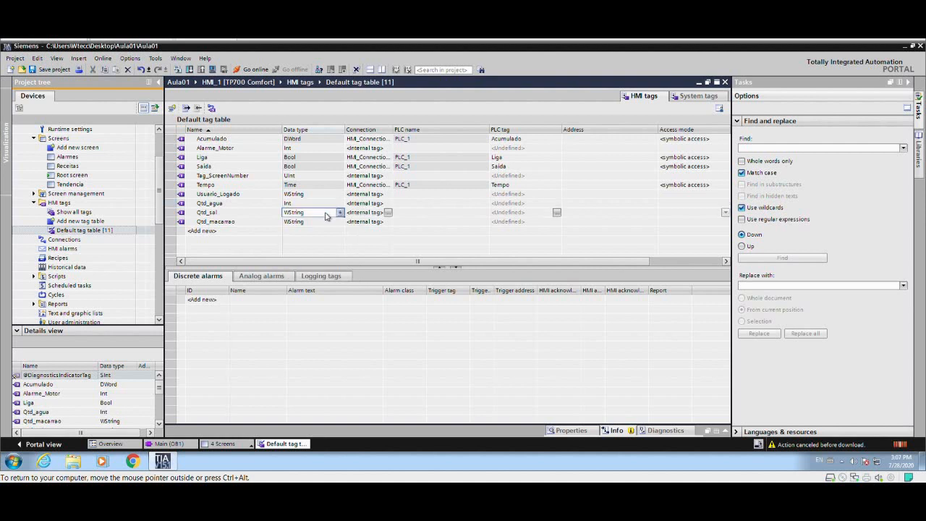
type("Int")
key("Return")
key("Return")
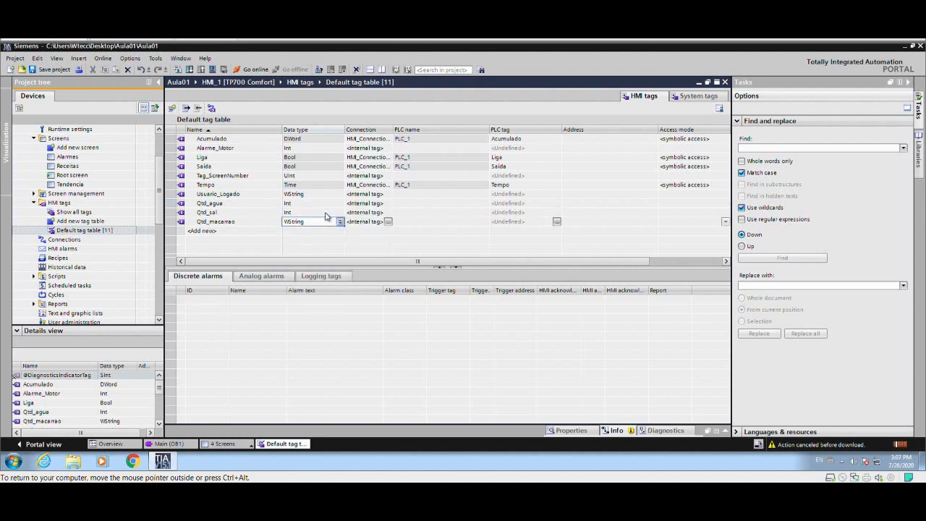
type("Int")
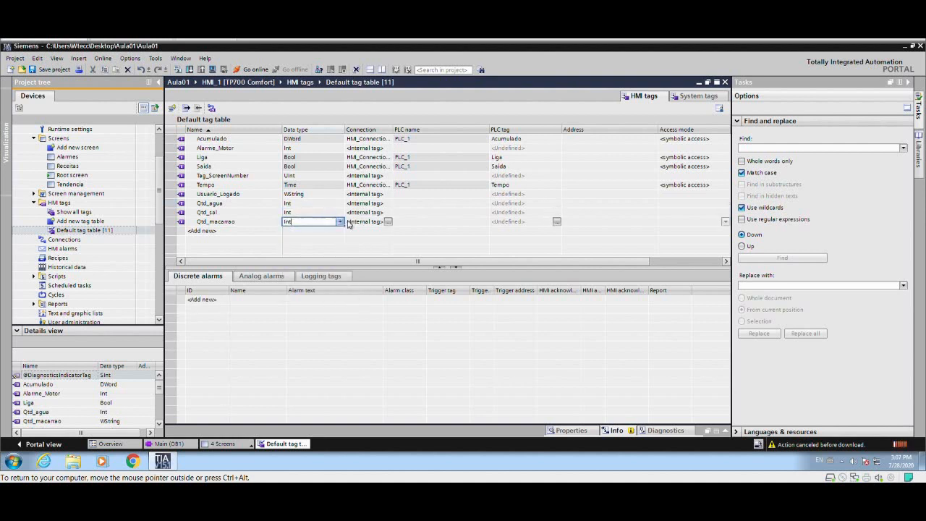
left_click(367, 214)
left_click(227, 204)
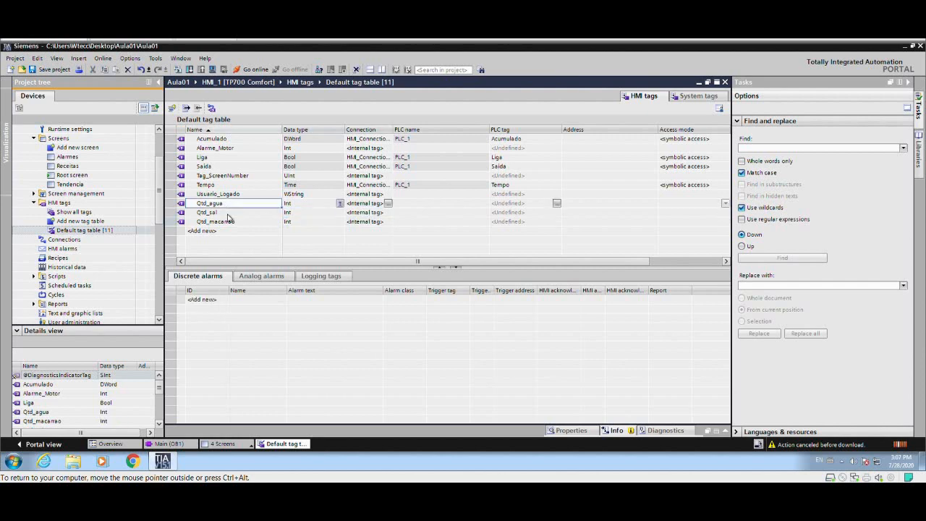
left_click(229, 214)
left_click(232, 223)
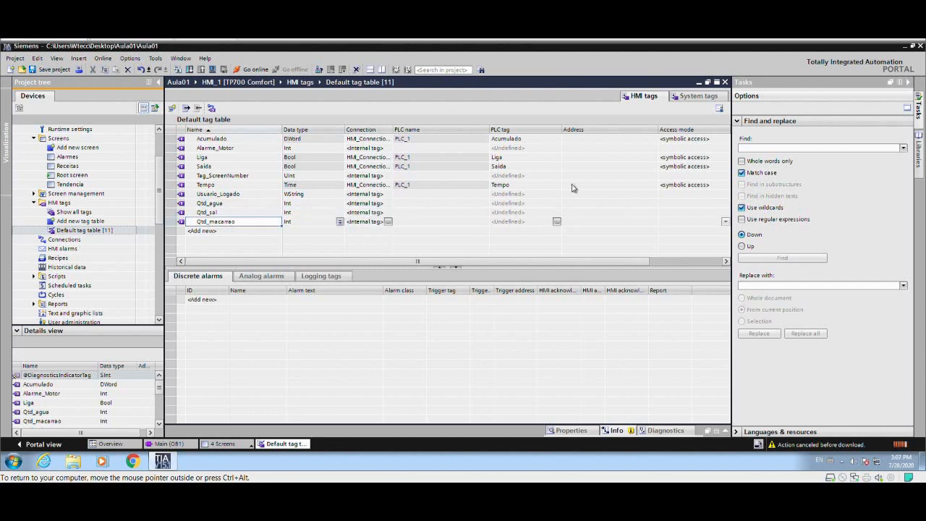
left_click(725, 81)
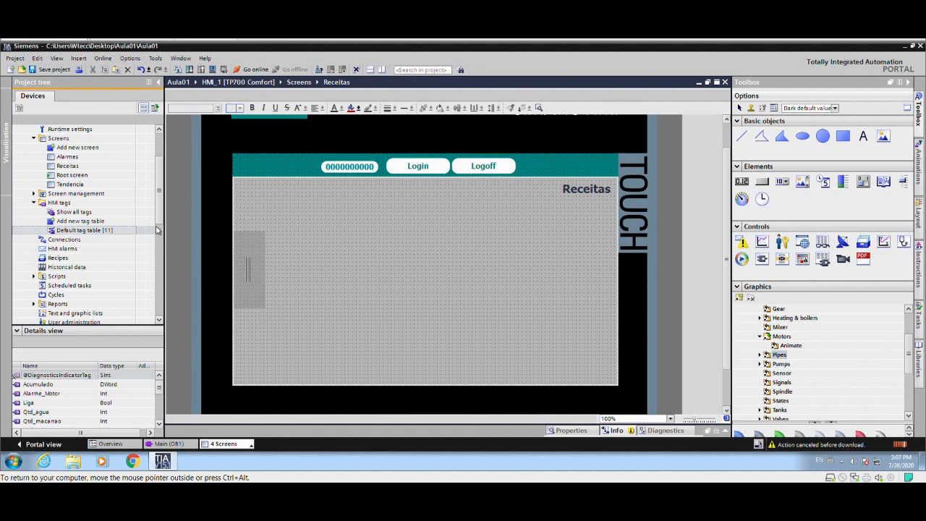
Open the HMI's Recipes editor and add a recipe named Receita 1.
double_click(68, 260)
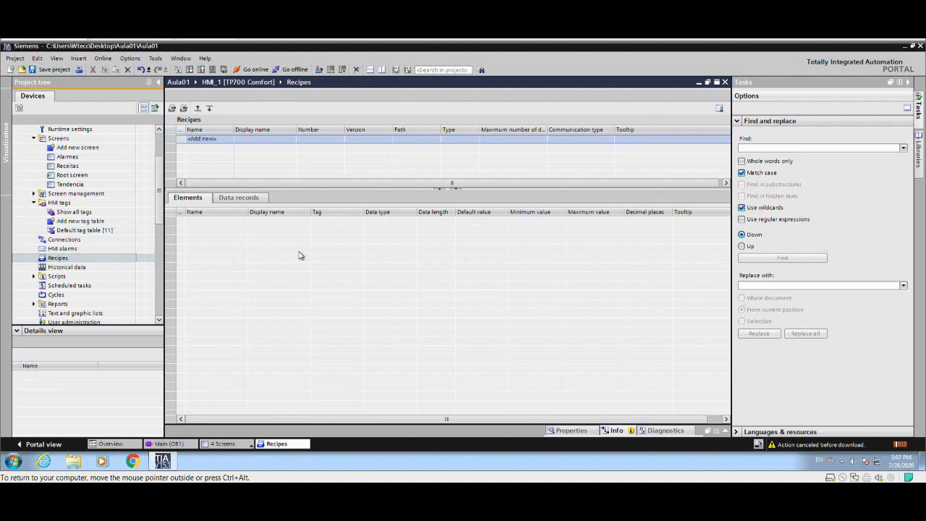
double_click(201, 139)
type("R")
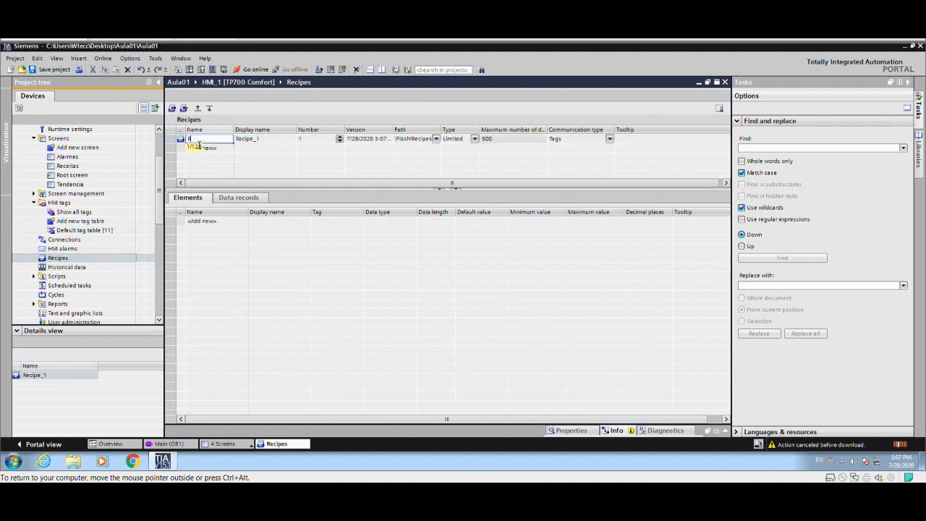
type("eceita 1")
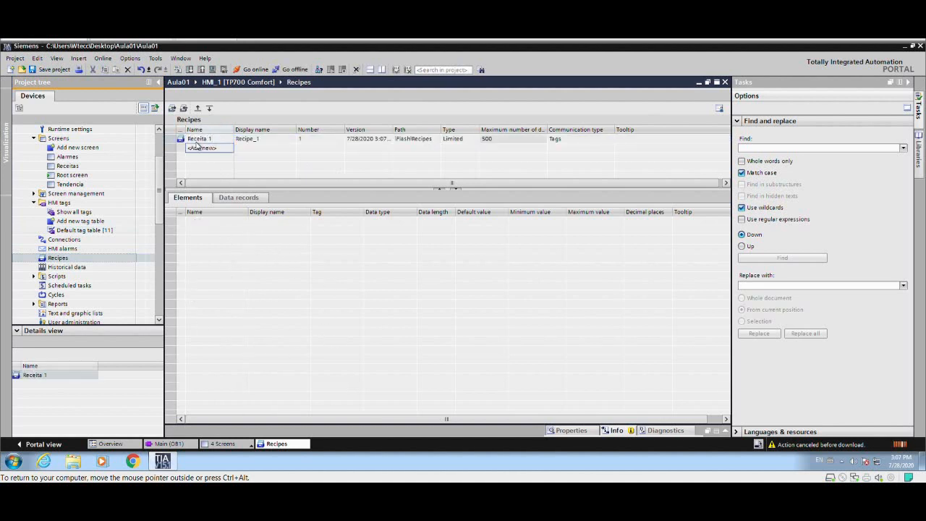
Set the display name of Receita 1 to Macarrao.
left_click(281, 139)
type("Micarr")
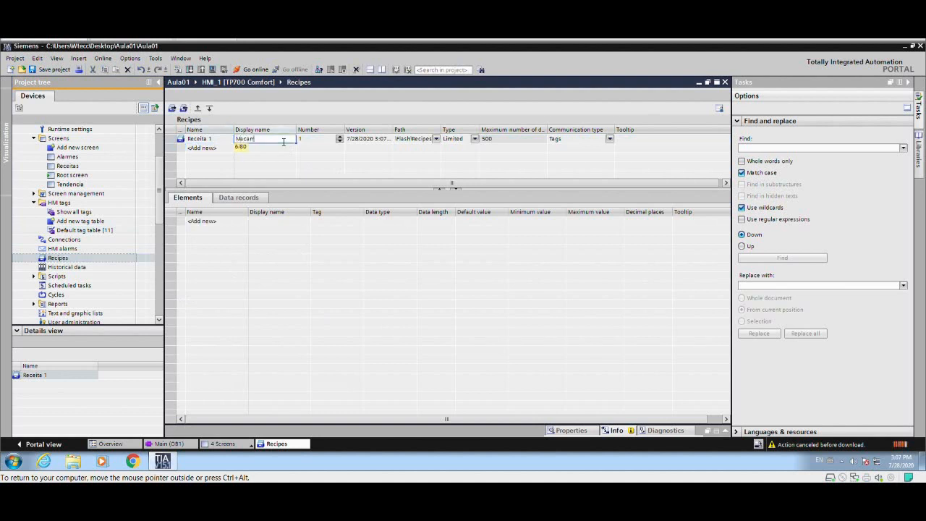
type("on")
key("BackSpace")
key("BackSpace")
type("ao")
key("Return")
left_click(330, 142)
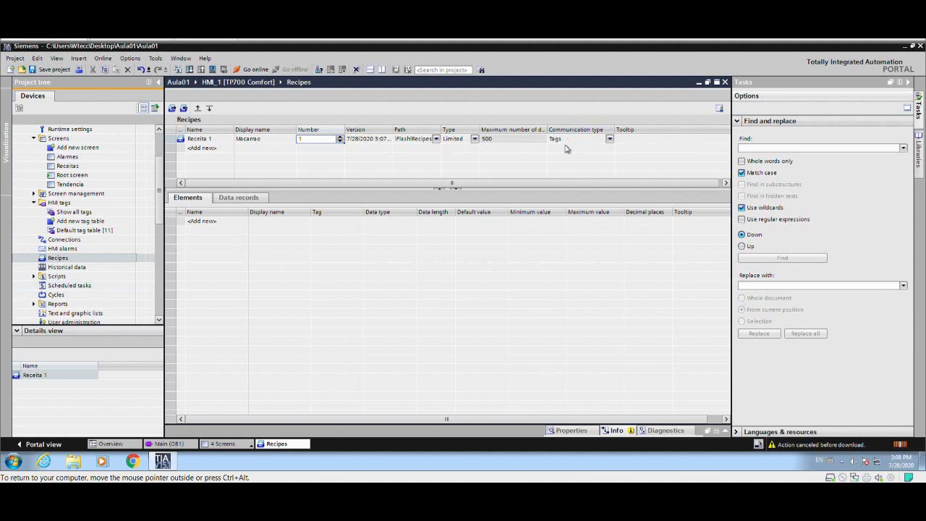
Add a recipe element to Receita 1 and name it Ingrediente 1.
double_click(222, 222)
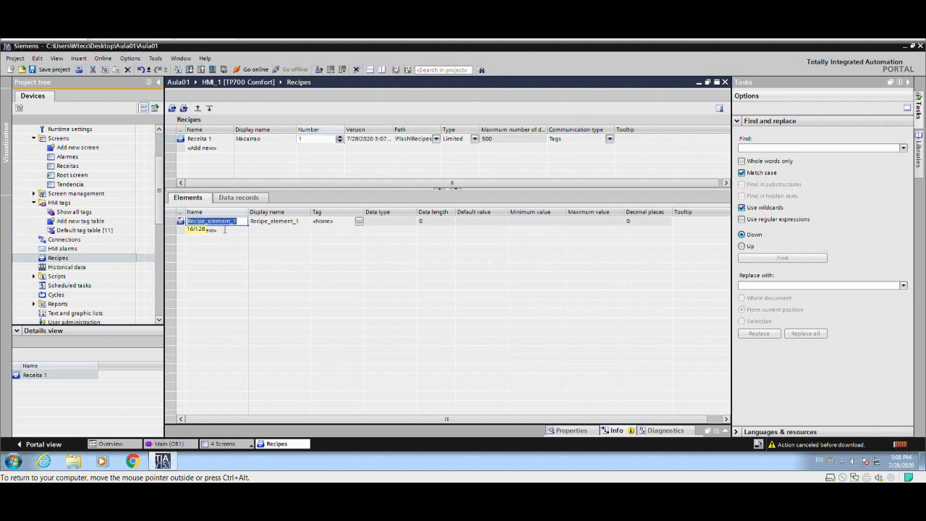
type("Ingredinete 1")
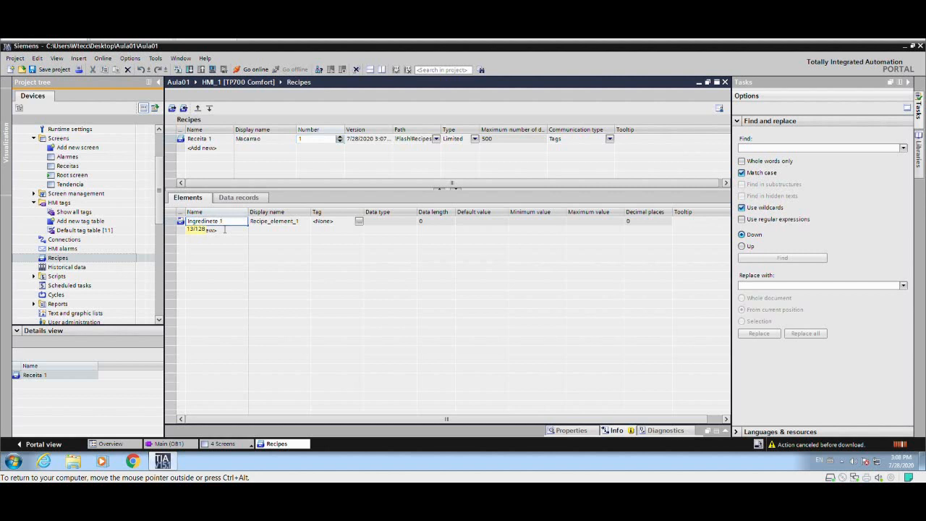
key("Return")
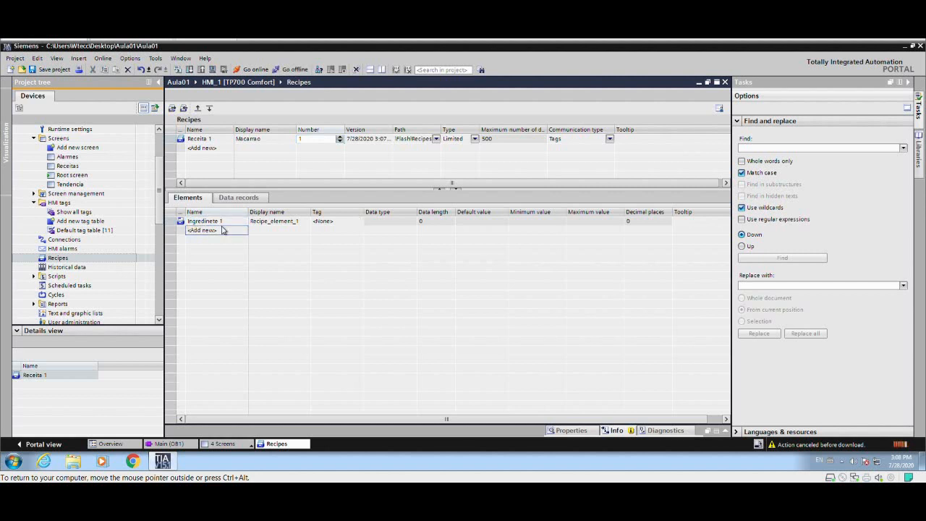
double_click(216, 222)
left_click(214, 223)
key("BackSpace")
type("e")
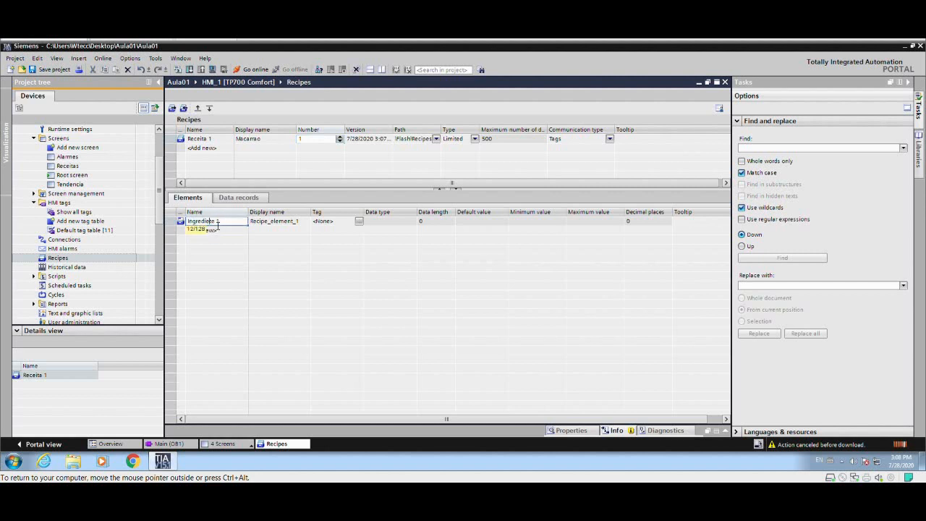
key("Return")
Give Ingrediente 1 the display name Agua and assign it the tag Qtd_agua.
double_click(254, 222)
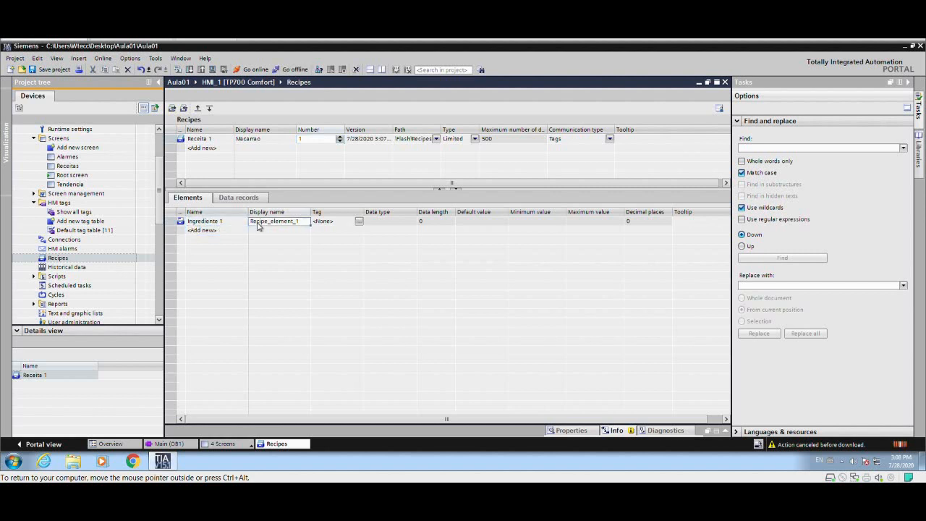
type("Agua")
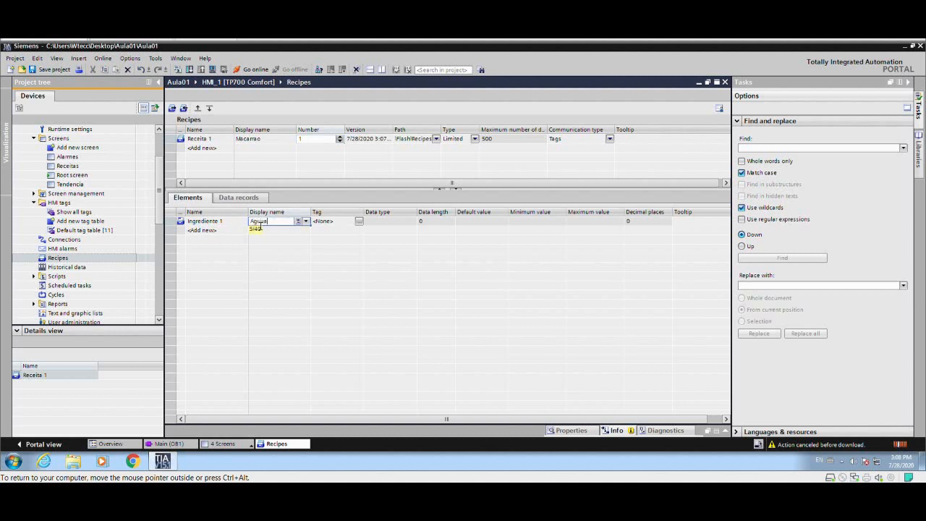
left_click(359, 224)
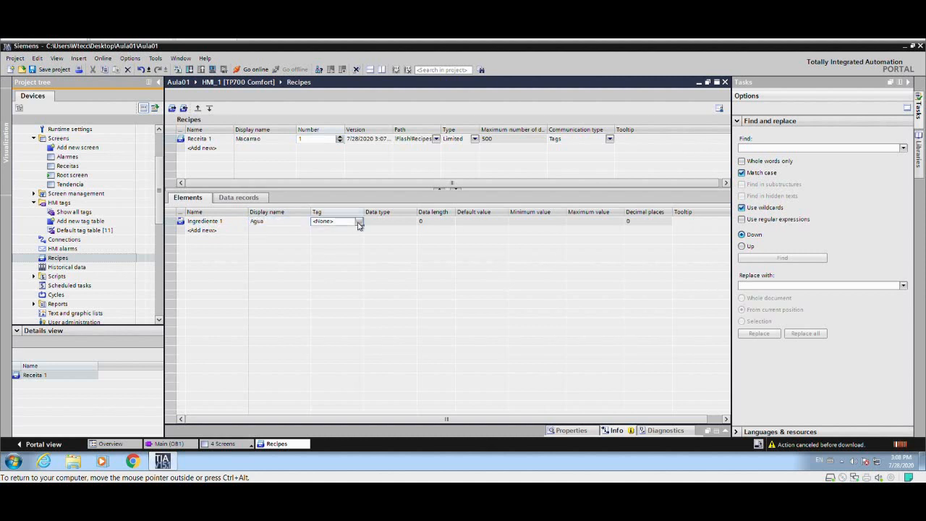
left_click(360, 222)
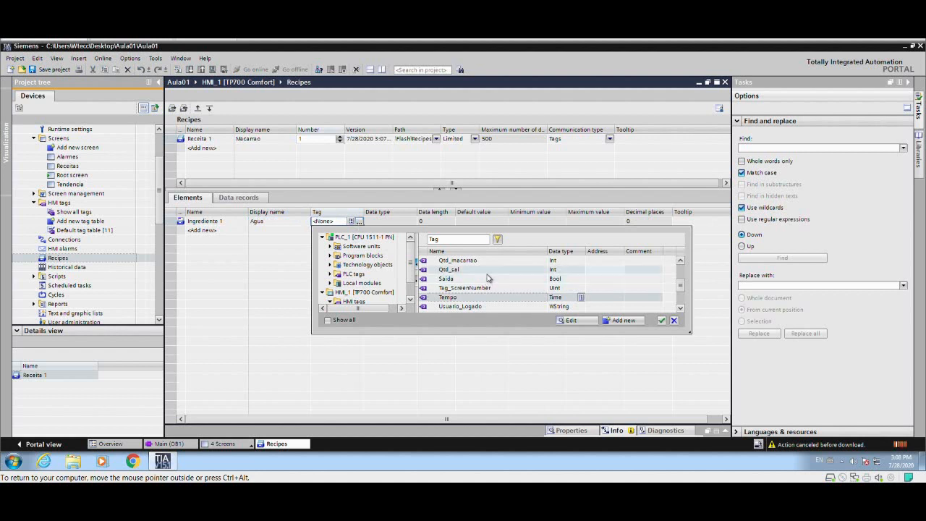
scroll(680, 274, "up", 1)
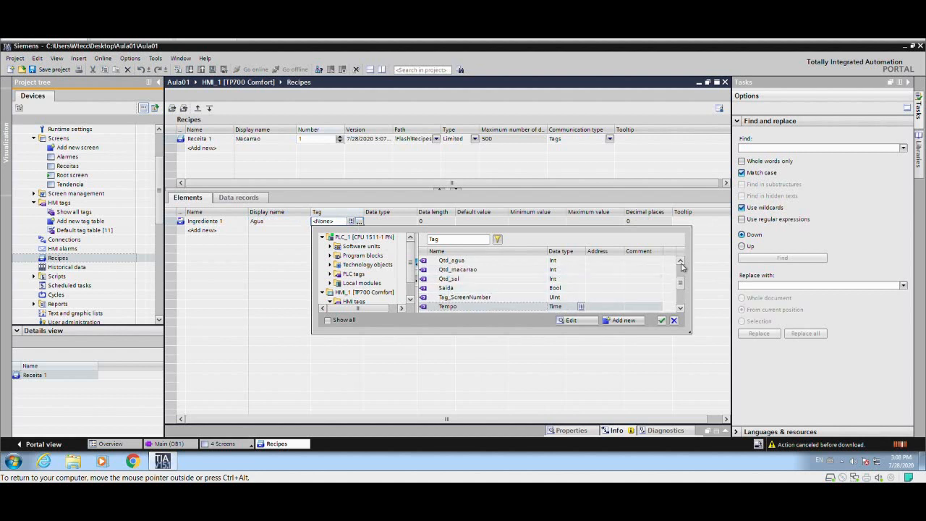
left_click(515, 262)
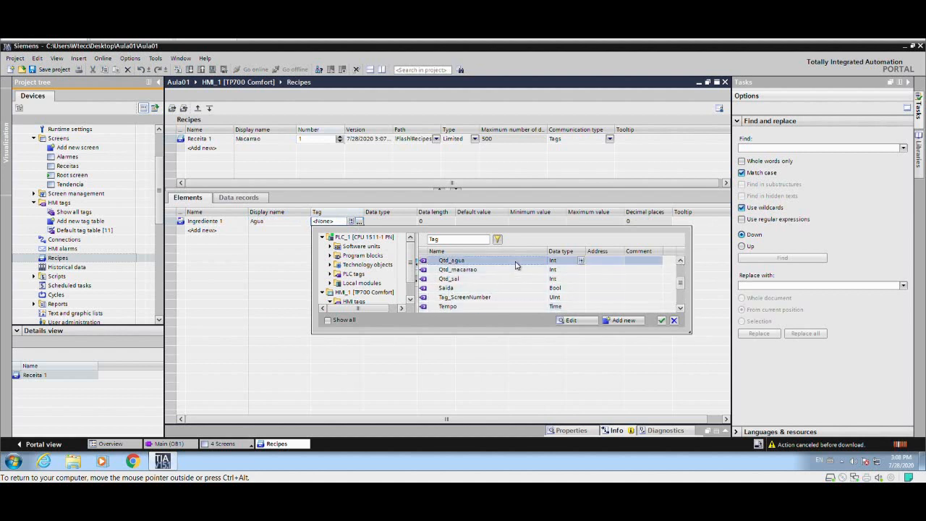
left_click(661, 321)
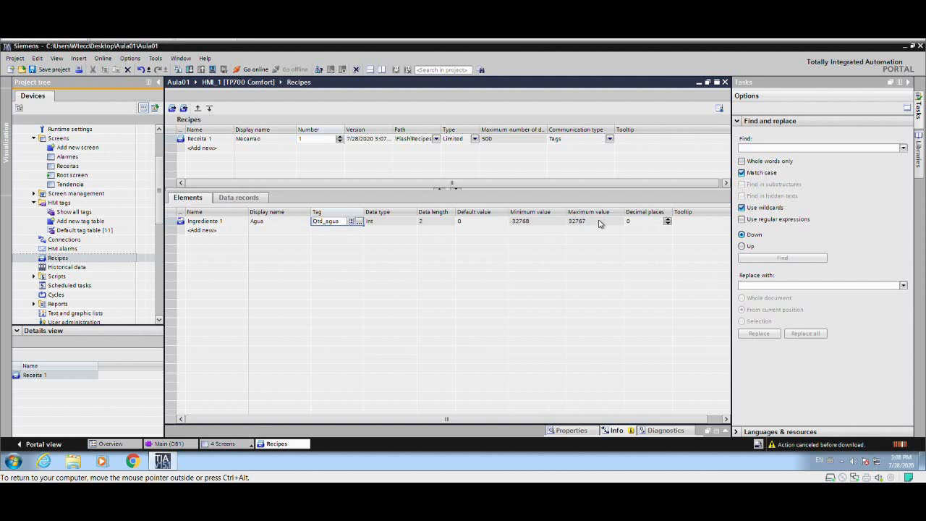
Set the default value of Ingrediente 1 to 5 and its decimal places to 1.
left_click(470, 224)
type("5")
key("Return")
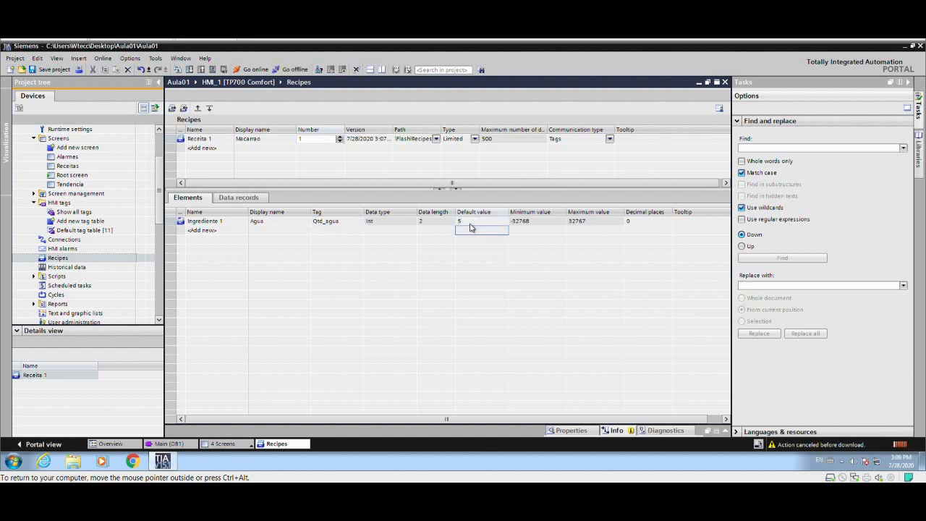
left_click(641, 225)
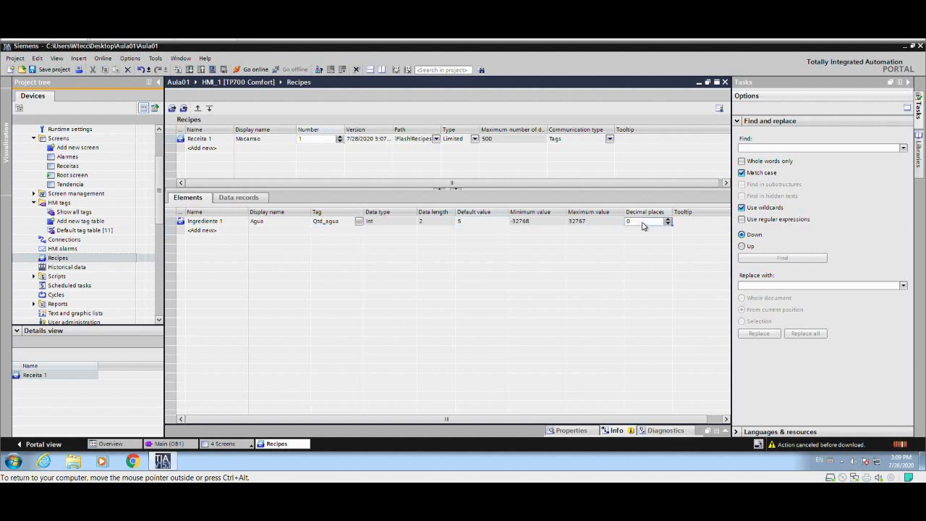
type("1")
key("Return")
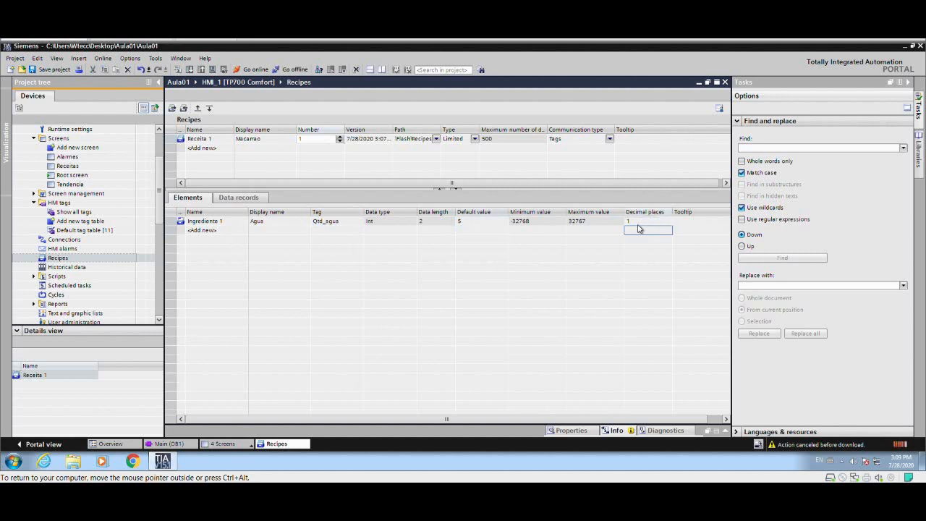
Add a second recipe element to Receita 1 and name it Ingrediente 2.
left_click(193, 231)
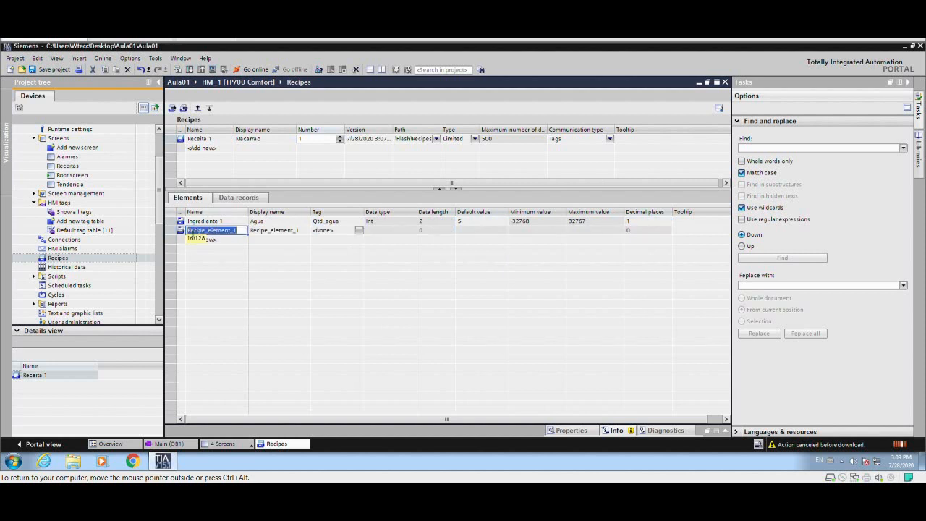
type("Ing")
key("BackSpace")
key("BackSpace")
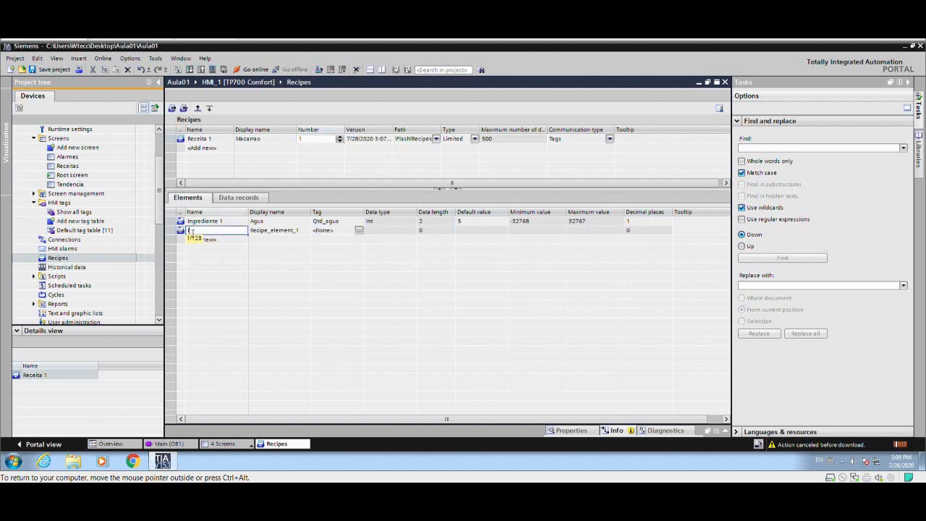
type("ngrediente 2")
key("Return")
left_click(302, 233)
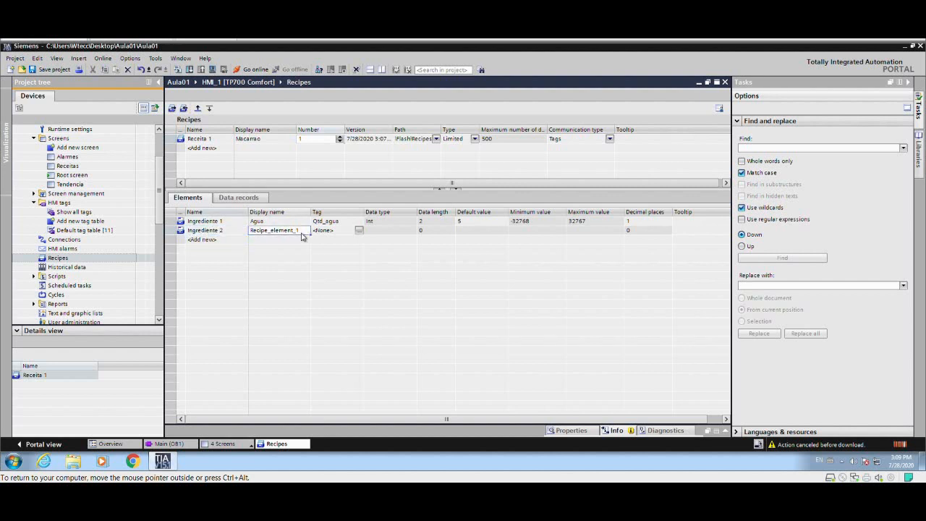
Give Ingrediente 2 the display name Macarrao and assign it the tag Qtd_macarrao.
left_click(302, 232)
type("Maca")
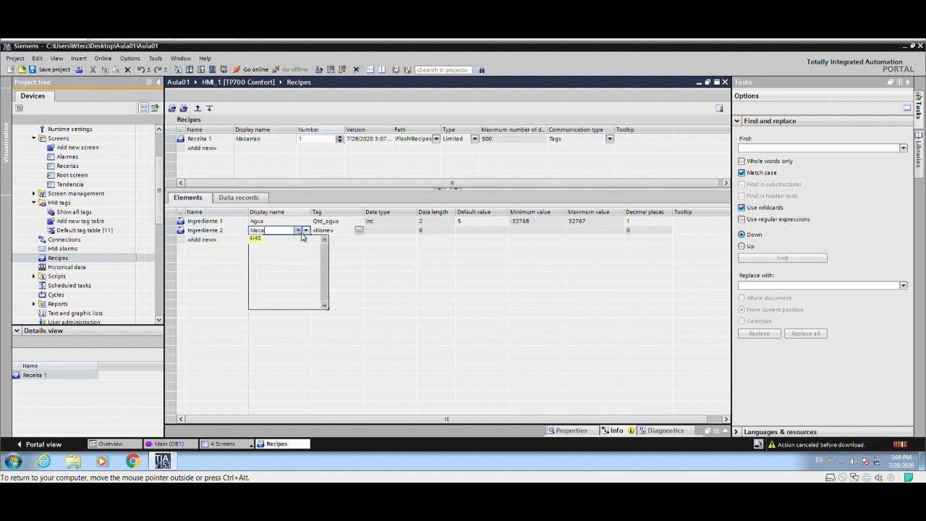
type("rrao")
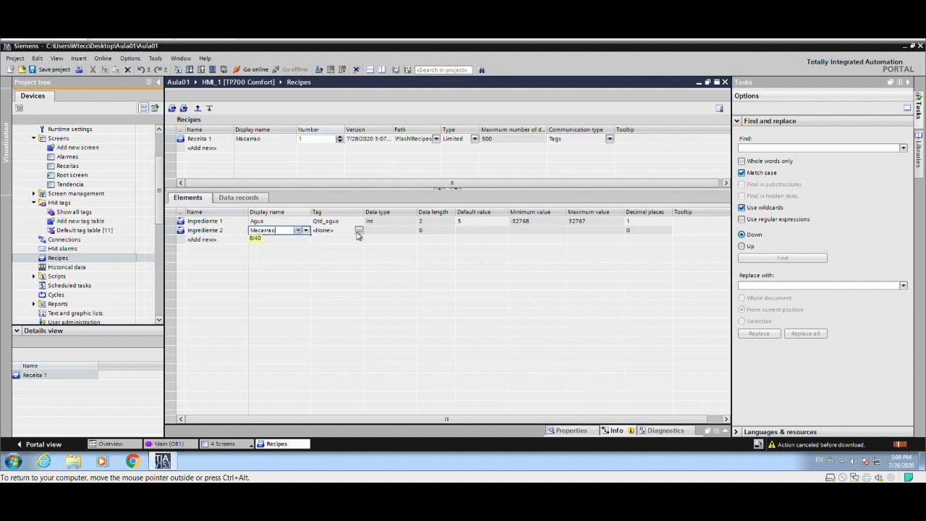
left_click(358, 233)
left_click(358, 233)
left_click(358, 231)
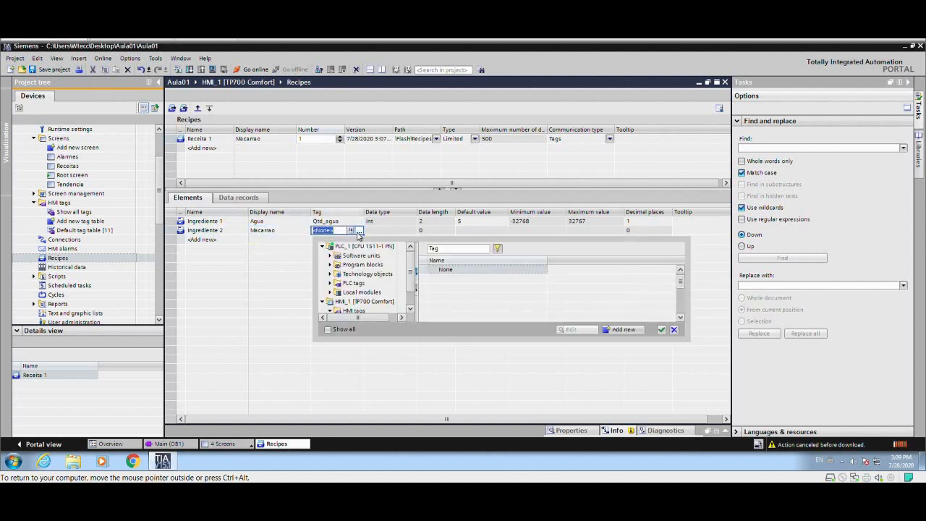
left_click(579, 318)
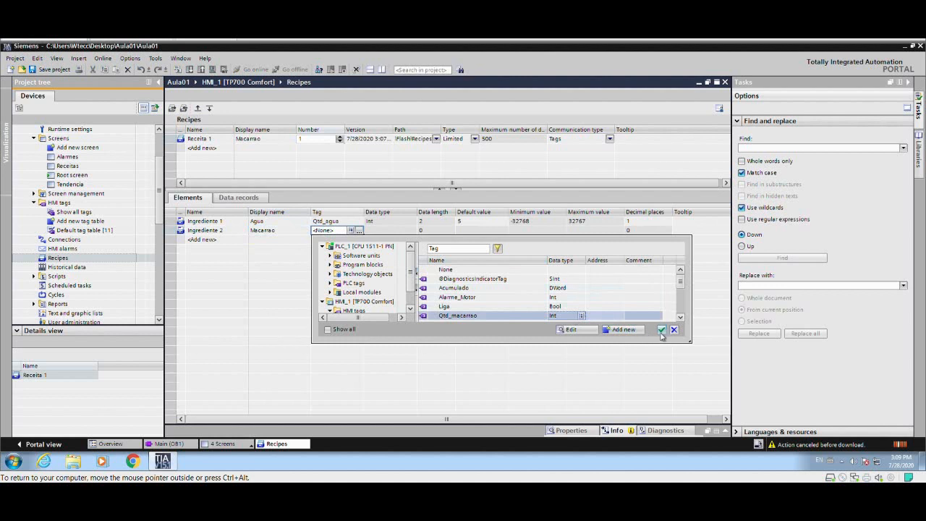
left_click(661, 330)
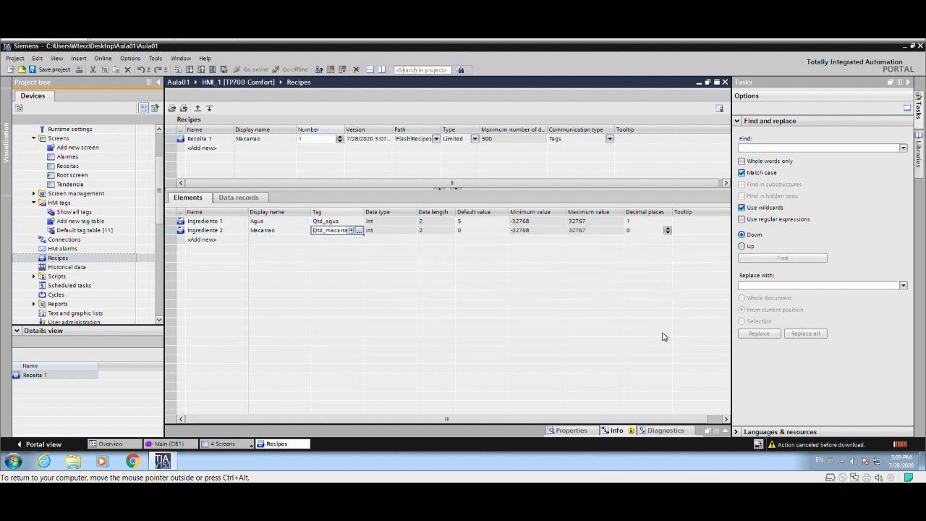
Set the default value of Ingrediente 2 to 20 and its decimal places to 1.
left_click(478, 231)
key("BackSpace")
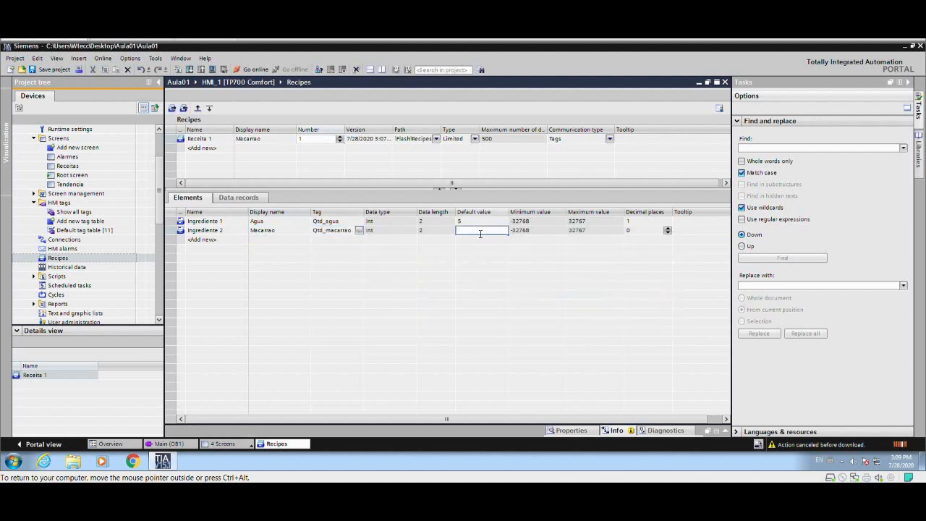
type("20")
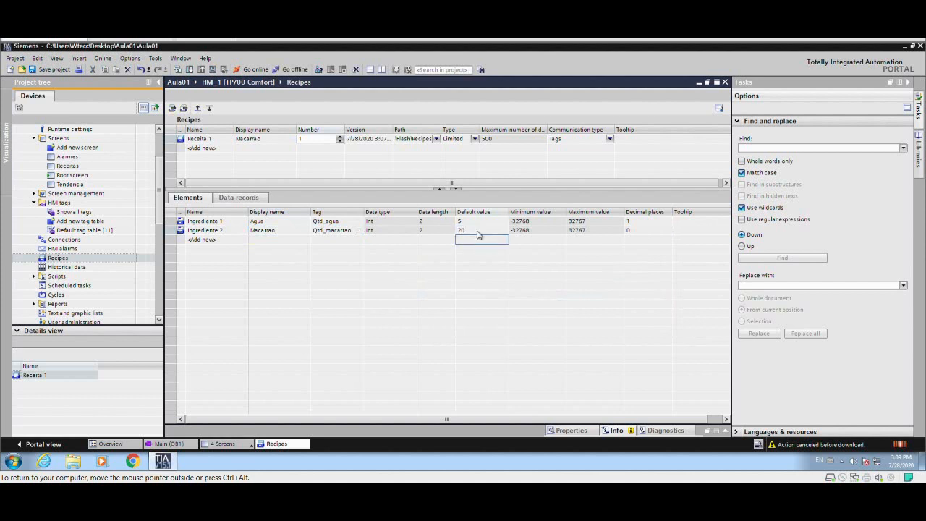
left_click(640, 234)
type("1")
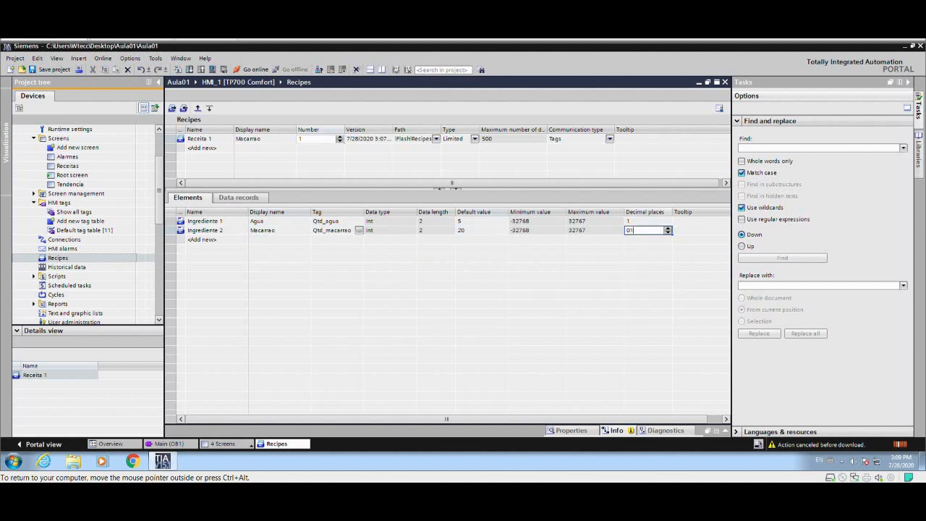
key("Return")
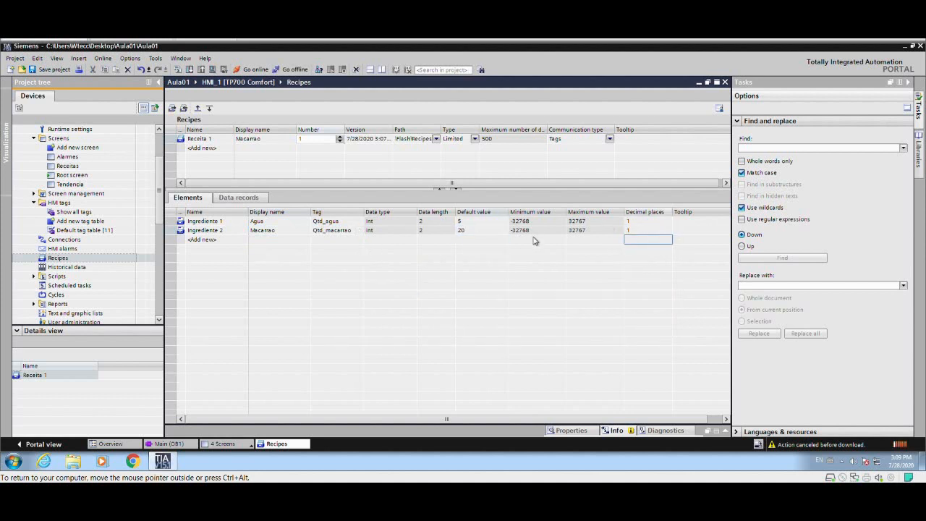
Add a third recipe element to Receita 1 and name it Ingrediente 3.
double_click(201, 242)
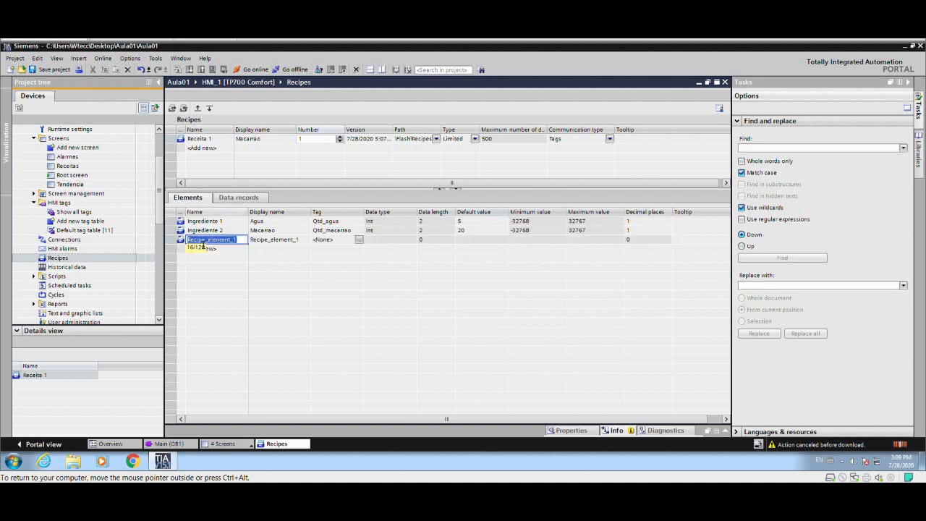
type("Igredient")
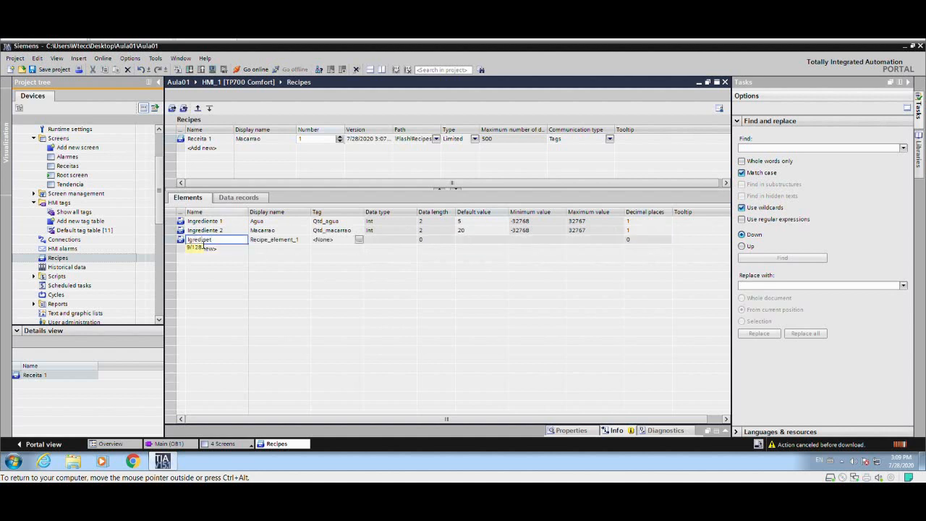
type("te 3")
key("Return")
left_click(279, 241)
left_click(223, 242)
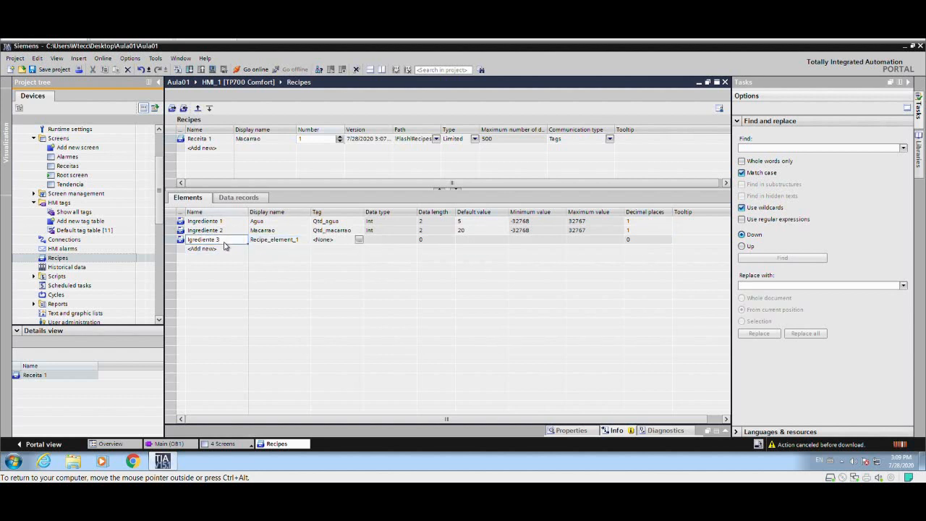
left_click(224, 243)
left_click(224, 243)
key("Escape")
left_click(224, 243)
left_click(224, 244)
left_click(223, 243)
left_click(195, 241)
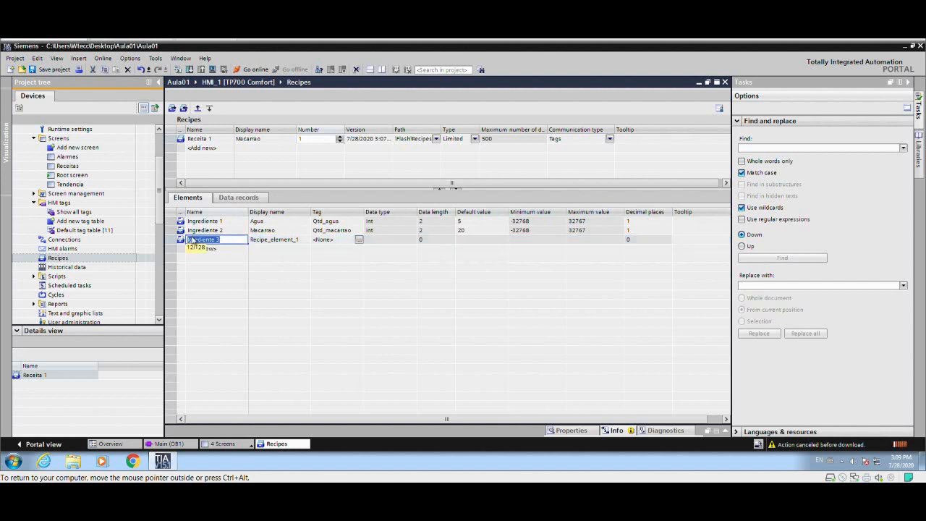
left_click(195, 242)
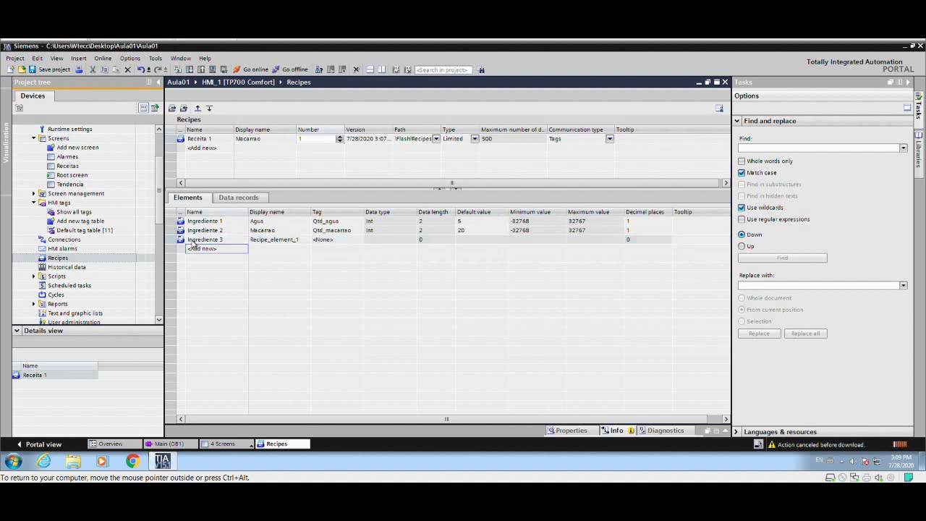
Give Ingrediente 3 the display name Sal and assign it the tag Qtd_sal.
left_click(265, 240)
type("Sal")
key("Return")
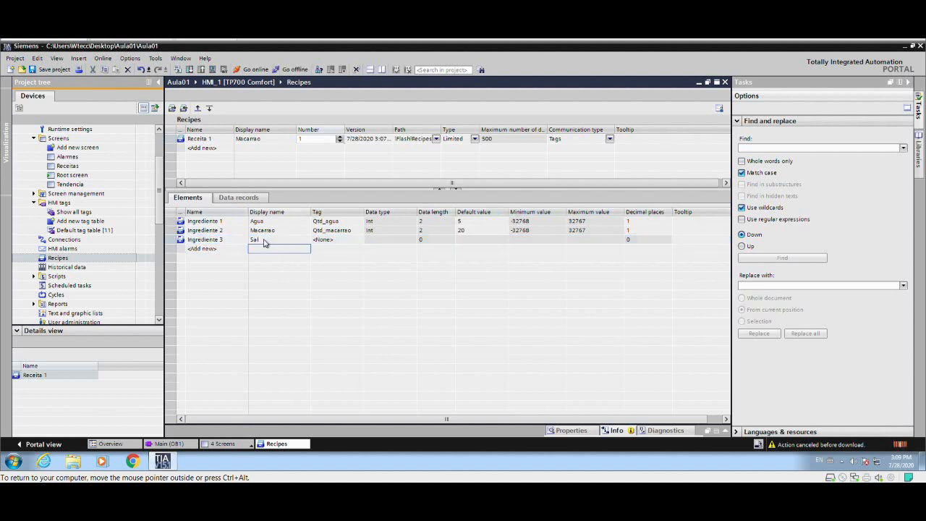
left_click(360, 241)
left_click(360, 240)
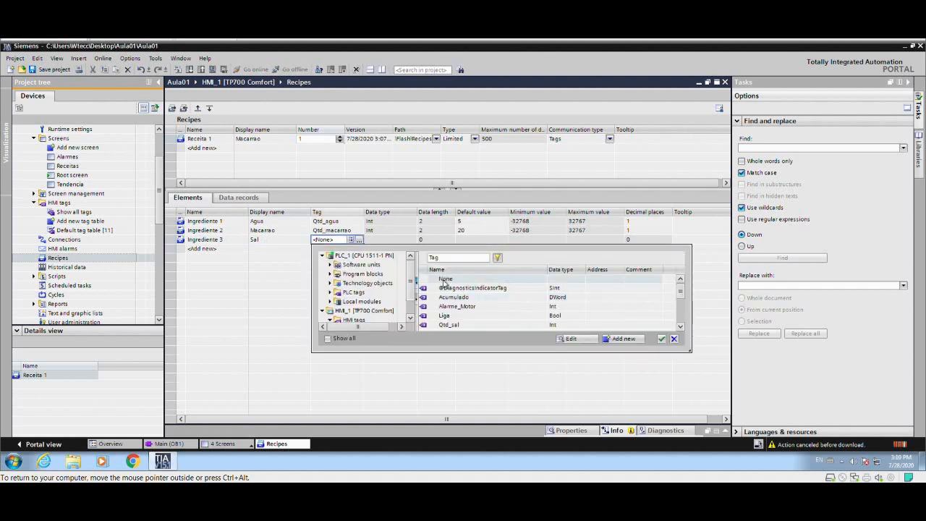
left_click(492, 324)
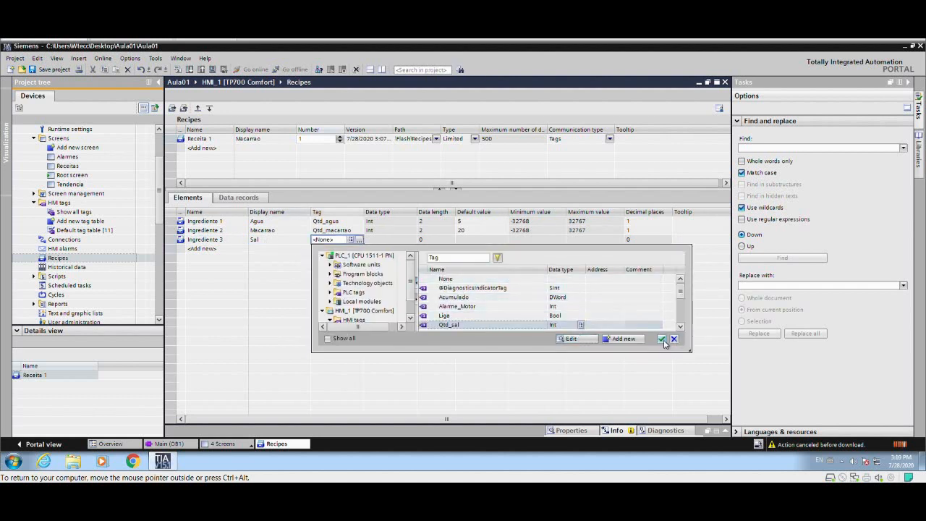
left_click(662, 340)
Set the default value of Ingrediente 3 to 1 and its decimal places to 1.
left_click(460, 240)
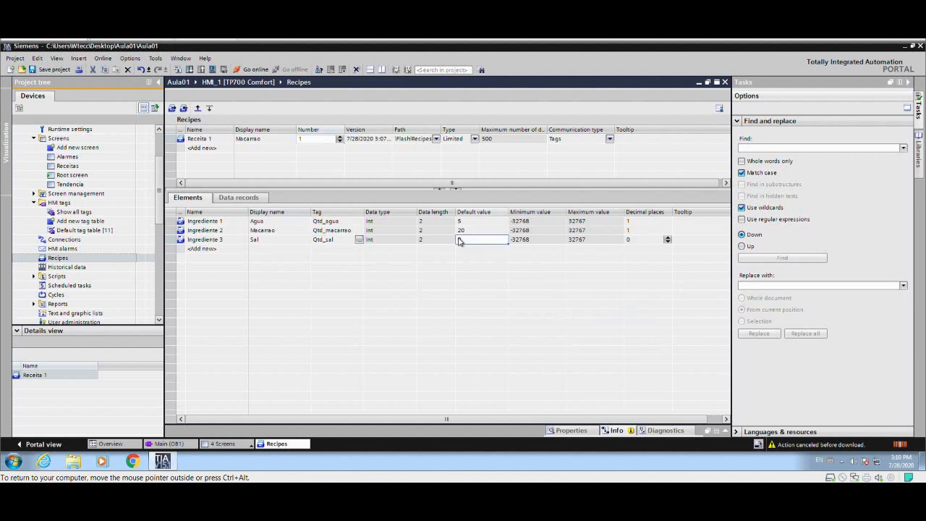
type("1")
left_click(630, 241)
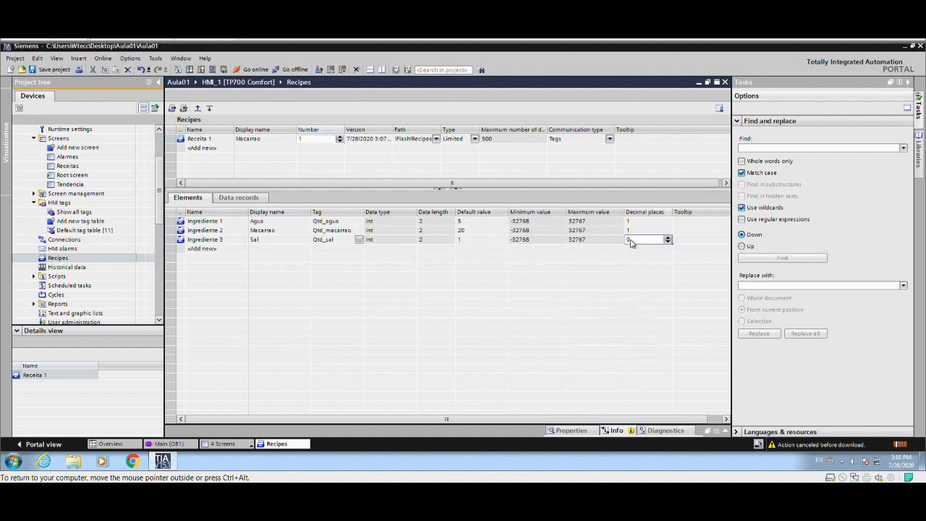
type("1")
key("Return")
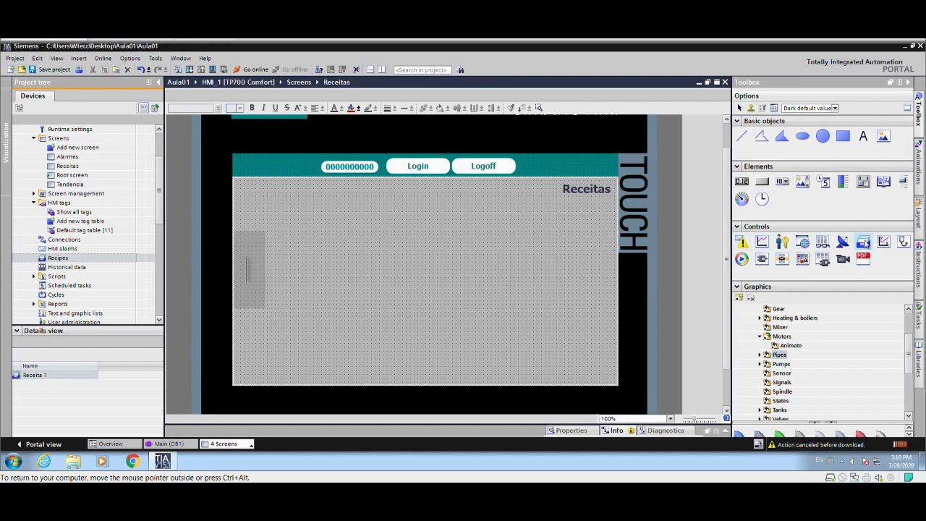
Place a recipe view on the Receitas screen, covering most of the area below the title.
left_click_drag(864, 244, 616, 386)
left_click_drag(450, 311, 442, 311)
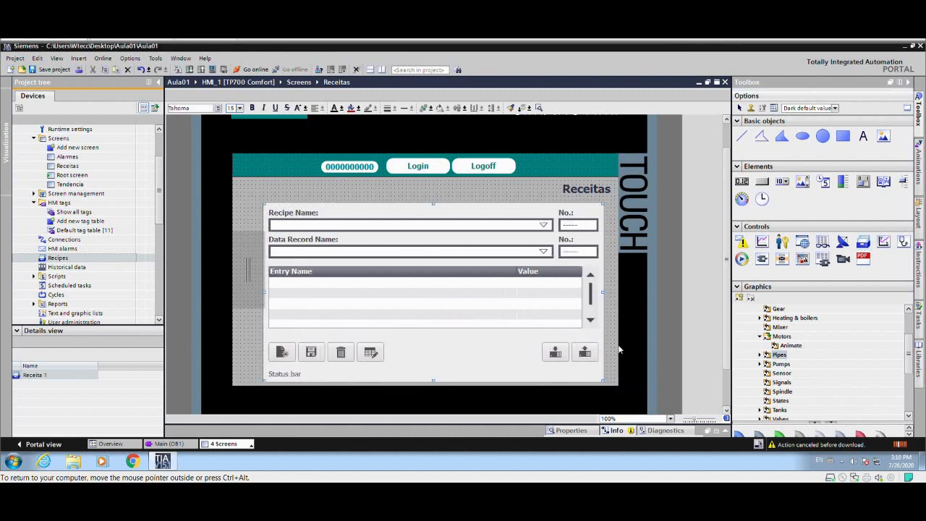
left_click(621, 350)
Start the HMI simulation and load recipe number 1 in the recipe view of the Receitas screen.
left_click(212, 70)
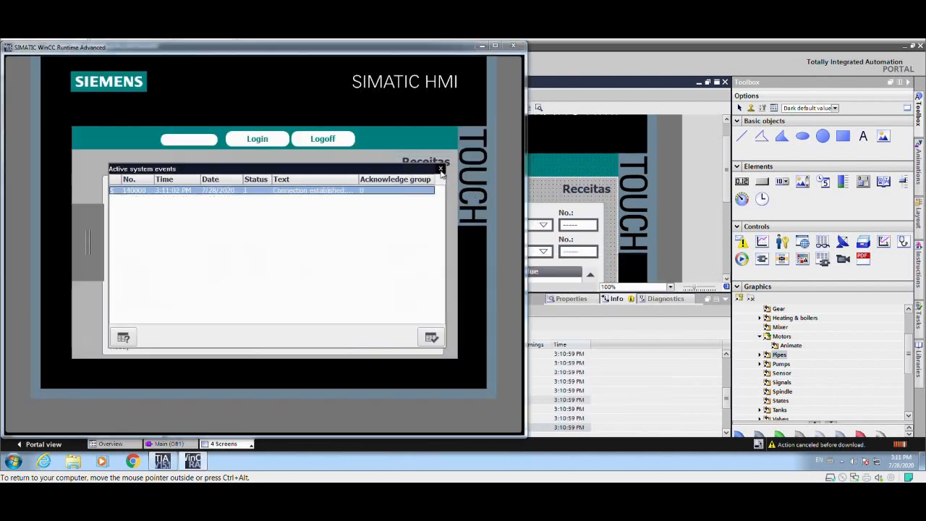
left_click(441, 172)
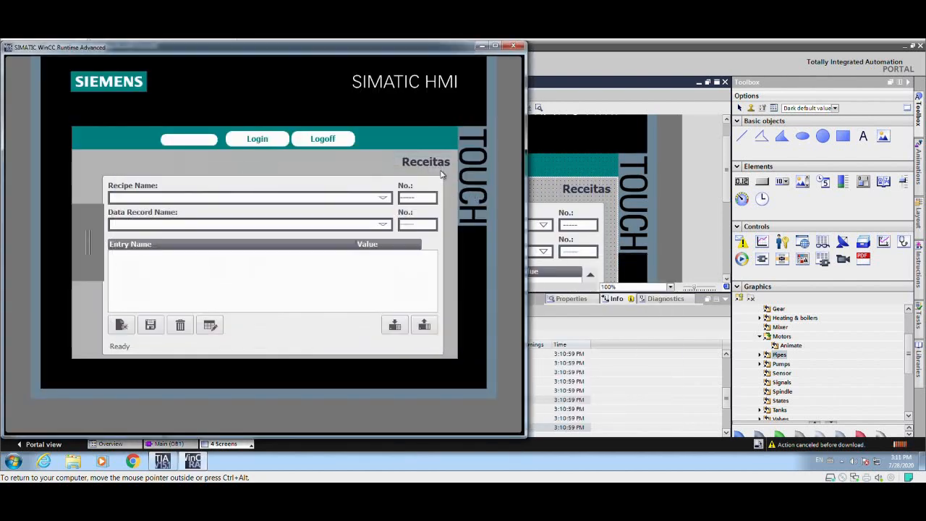
left_click(416, 195)
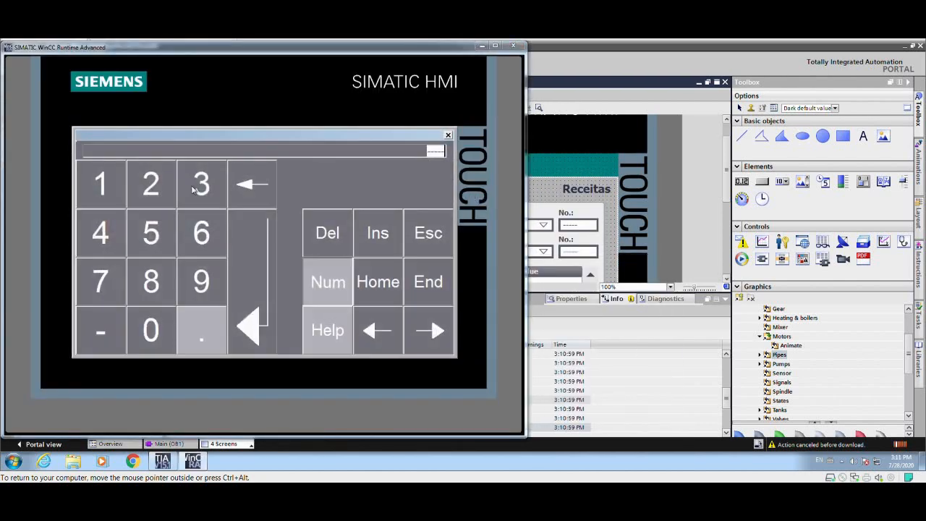
left_click(100, 194)
left_click(232, 275)
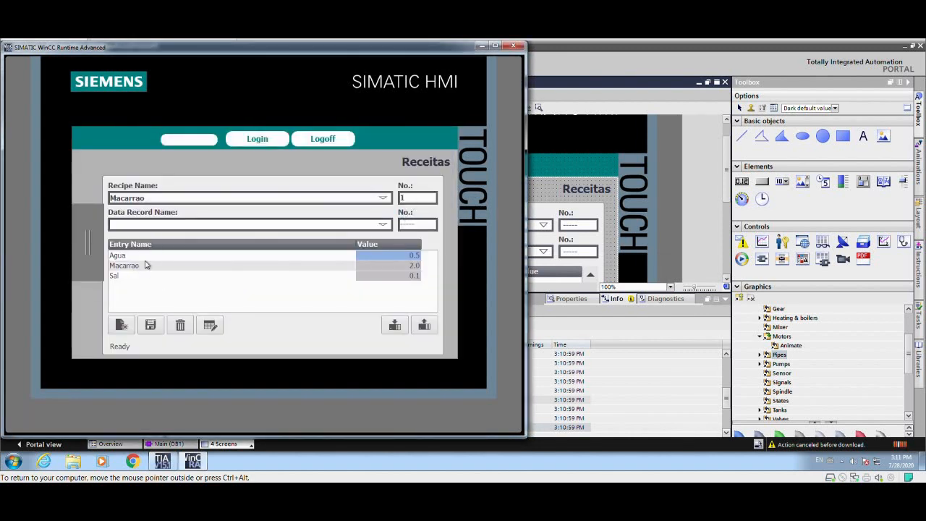
left_click(411, 259)
left_click(450, 136)
left_click(414, 267)
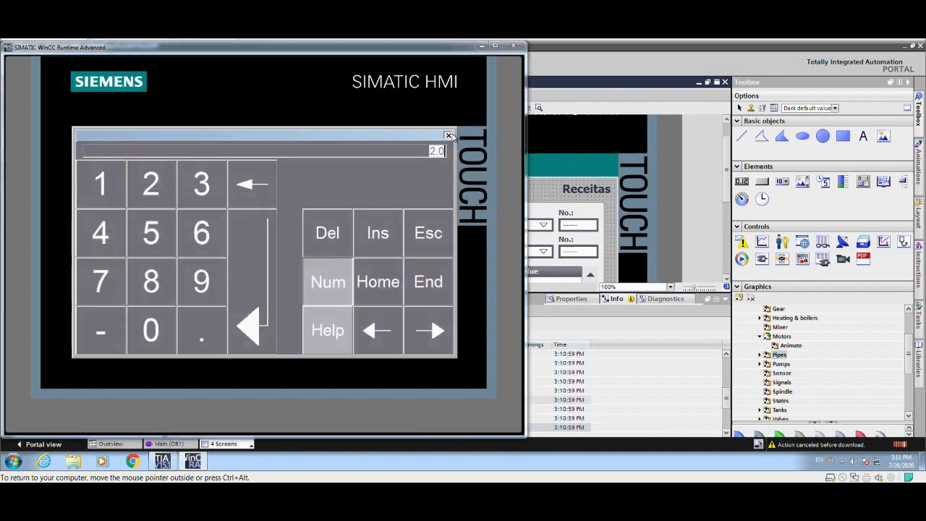
left_click(449, 135)
Set the Agua entry of the Macarrao recipe to 3.5 in the simulated recipe view.
left_click(408, 256)
left_click(199, 194)
left_click(205, 321)
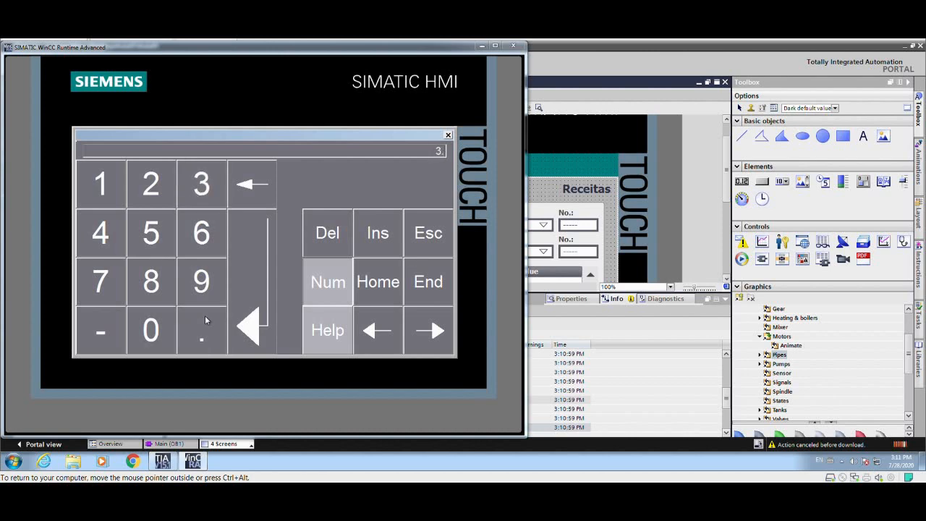
left_click(150, 233)
left_click(272, 299)
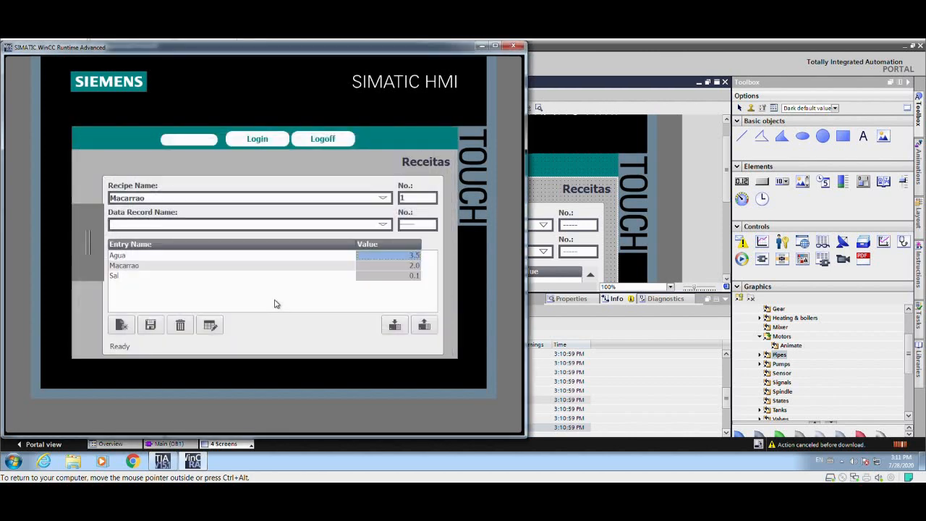
Set the Macarrao entry of the recipe to 1.5 in the simulated recipe view.
left_click(408, 265)
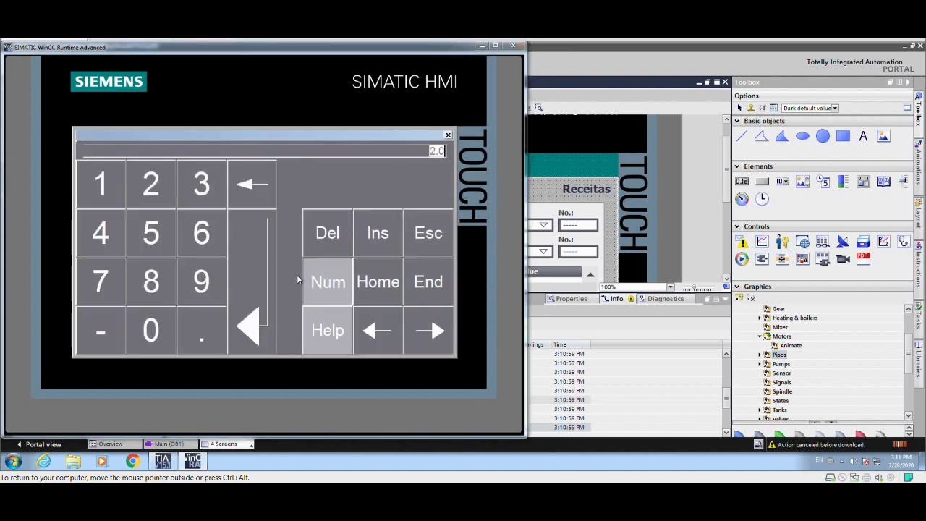
left_click(114, 185)
left_click(202, 330)
left_click(151, 240)
left_click(253, 269)
Set the Sal entry of the Macarrao recipe to 0.2 in the simulated recipe view.
left_click(402, 282)
left_click(148, 327)
left_click(201, 335)
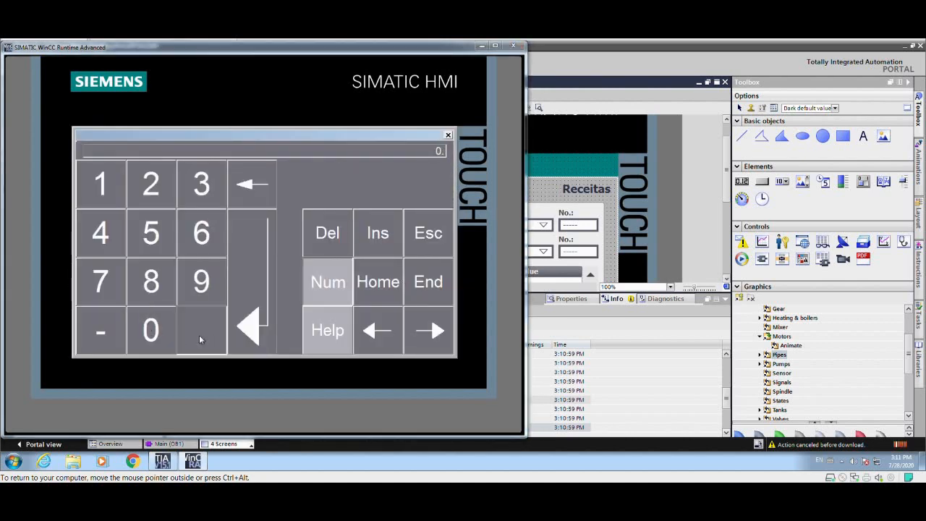
left_click(156, 185)
left_click(254, 217)
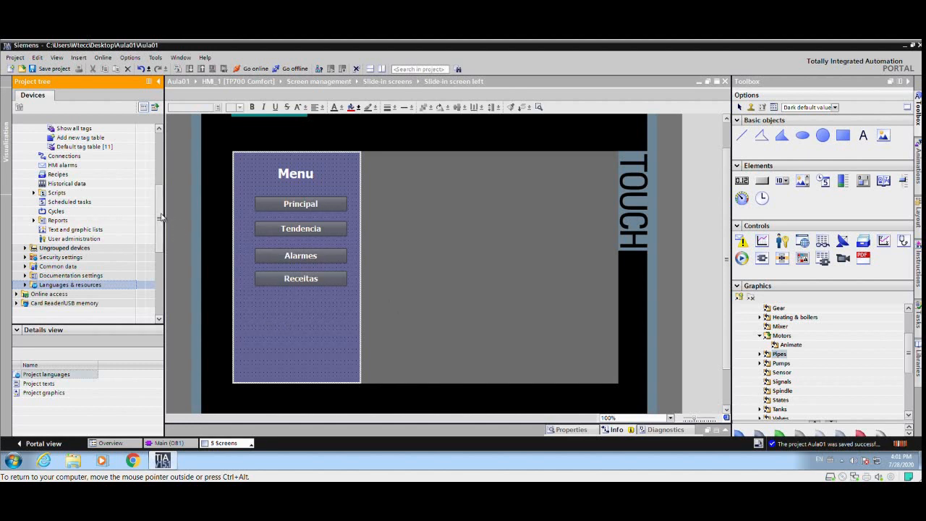
Enable Portuguese (Brazil) as an additional project language under Languages & resources, and close the project languages editor.
left_click_drag(161, 217, 161, 261)
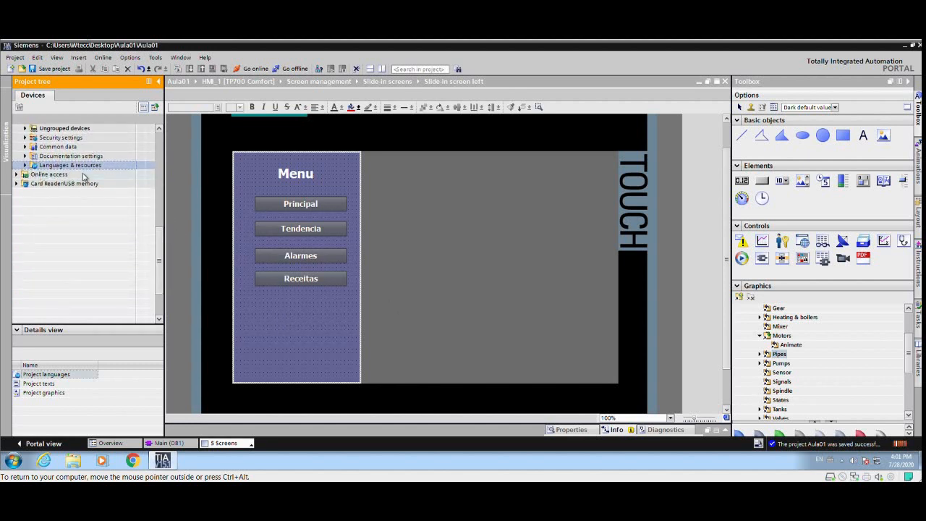
left_click(25, 166)
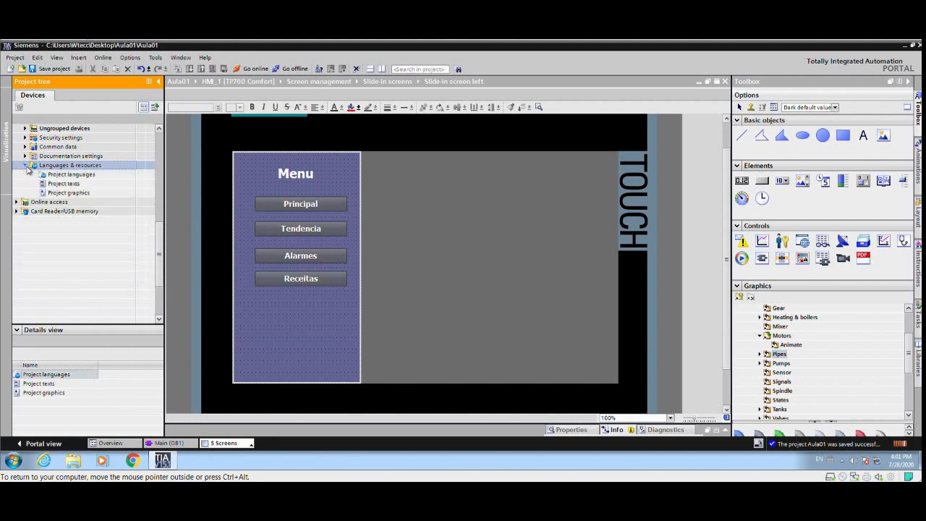
double_click(72, 175)
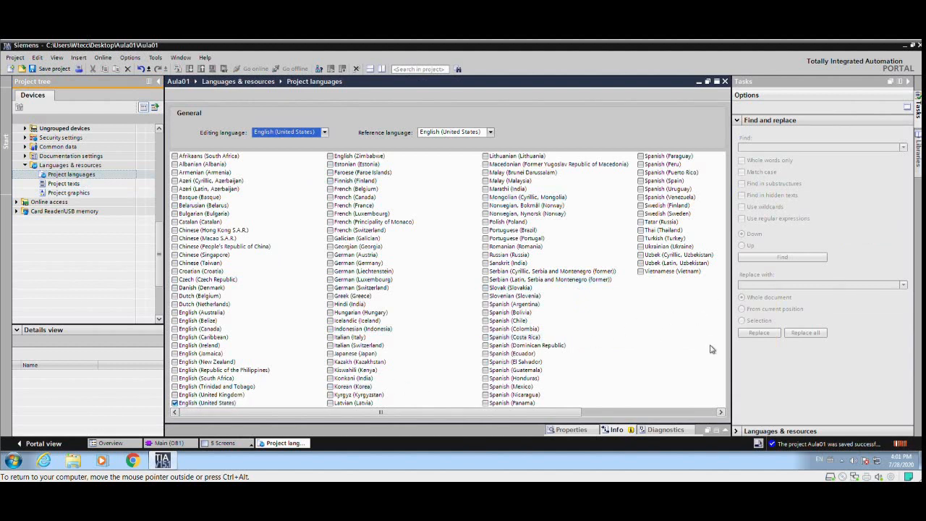
left_click(499, 230)
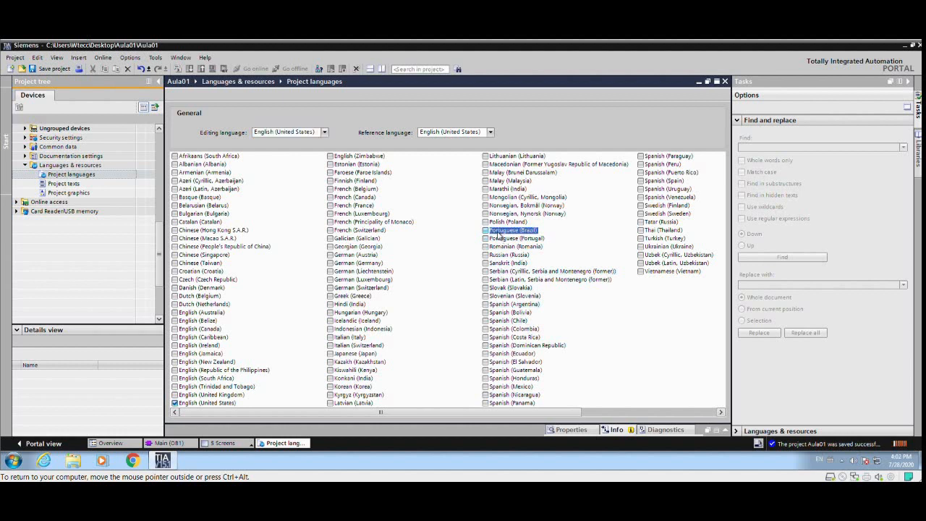
left_click(489, 233)
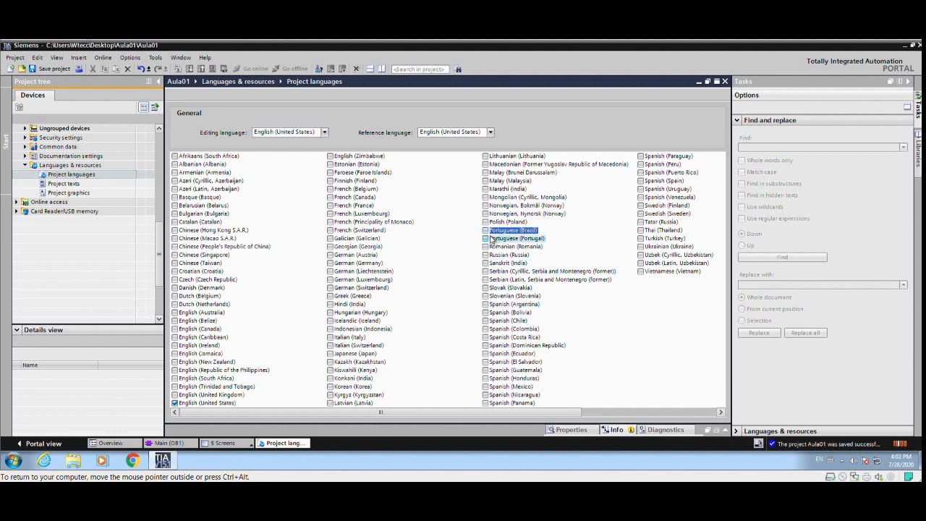
left_click(725, 81)
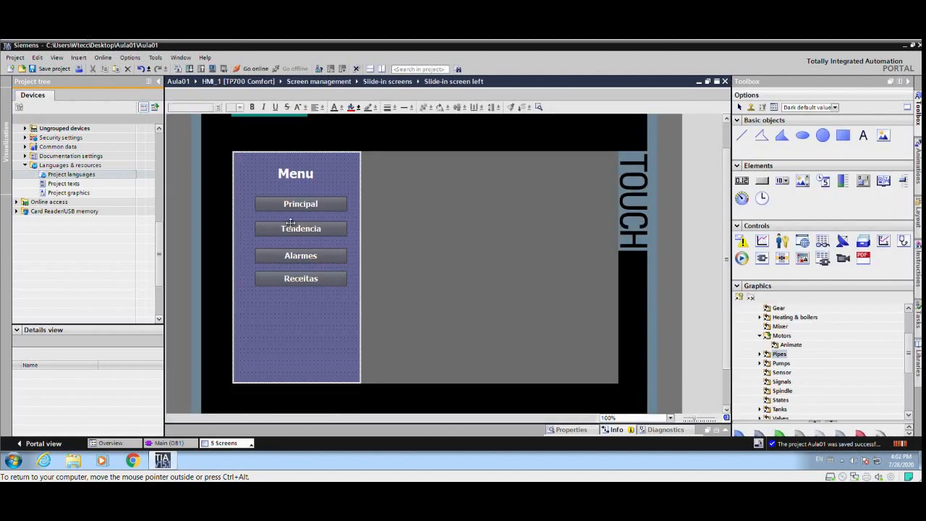
Enable Portuguese (Brazil) as a runtime language in the language and font settings of HMI_1, and close the runtime settings.
left_click_drag(159, 248, 170, 153)
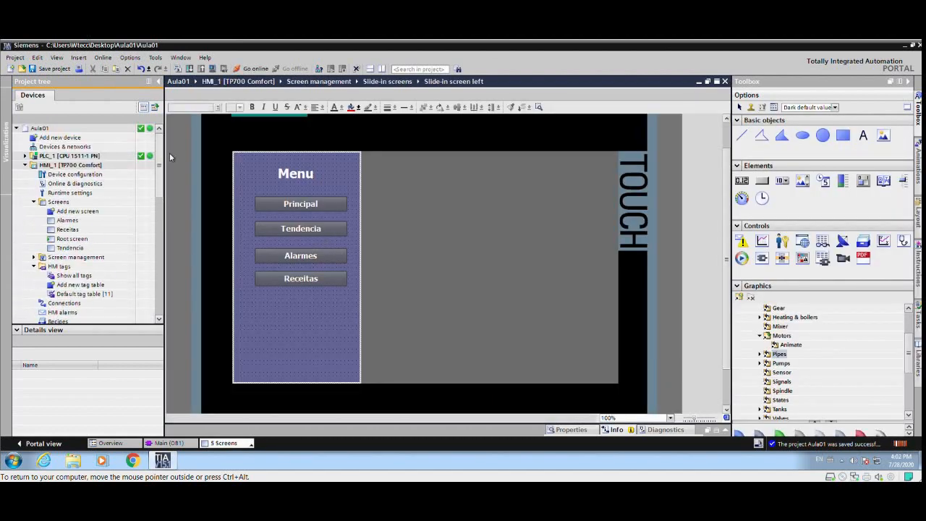
double_click(83, 193)
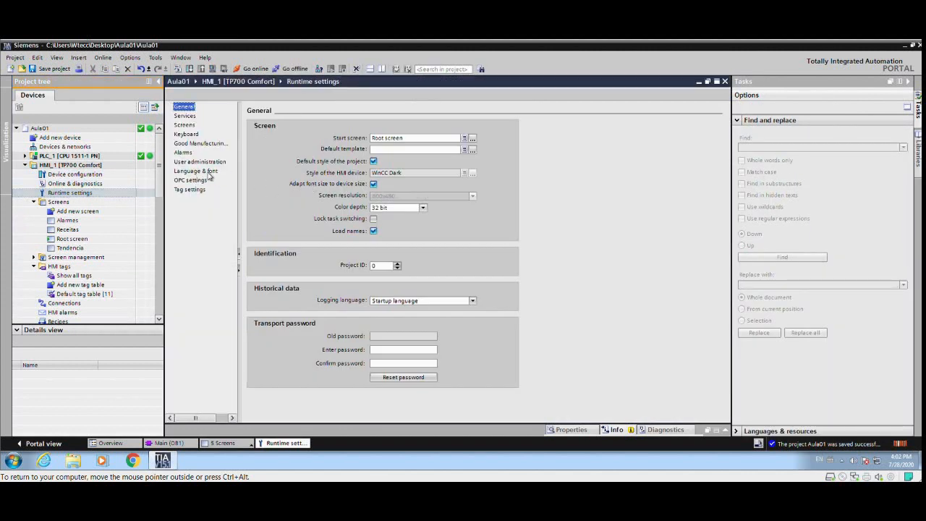
left_click(211, 172)
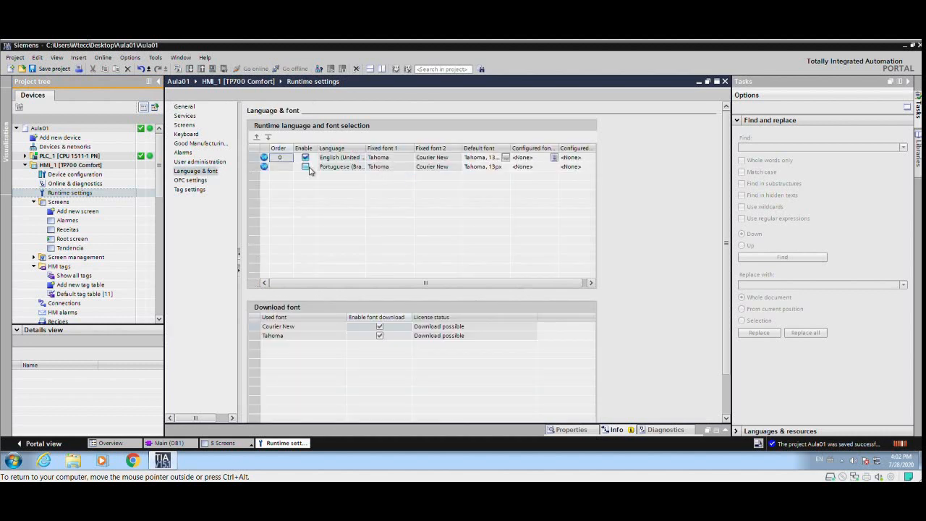
left_click(306, 167)
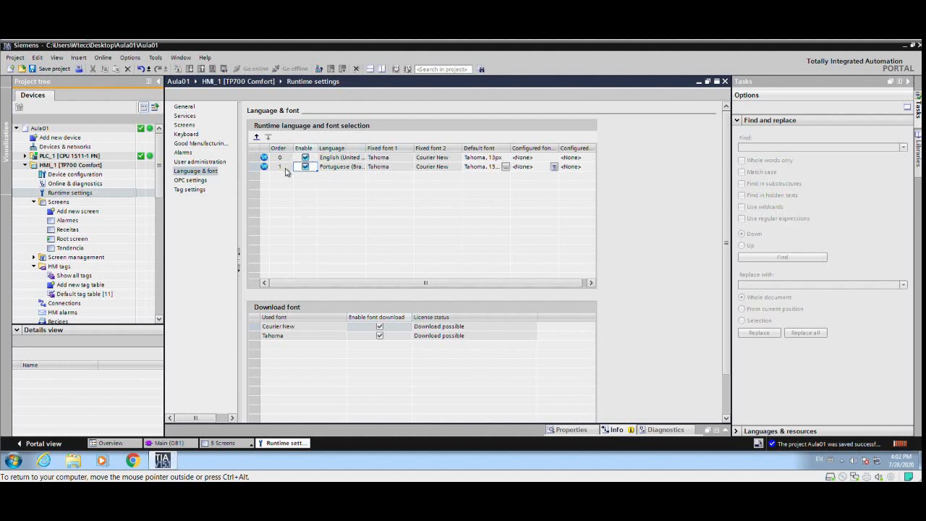
left_click(725, 81)
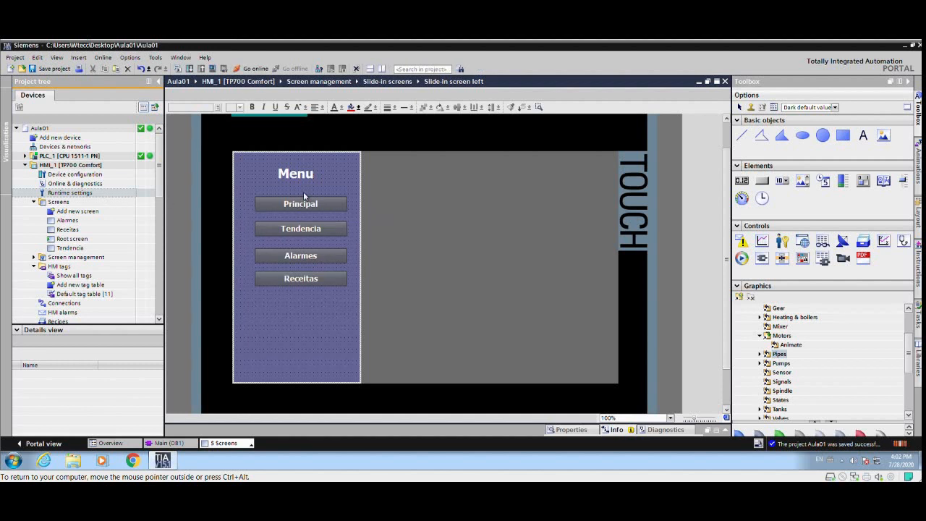
In the project texts, set the Agua recipe element's English text to Water and its Portuguese text to Agua, and close the editor.
scroll(154, 262, "down", 10)
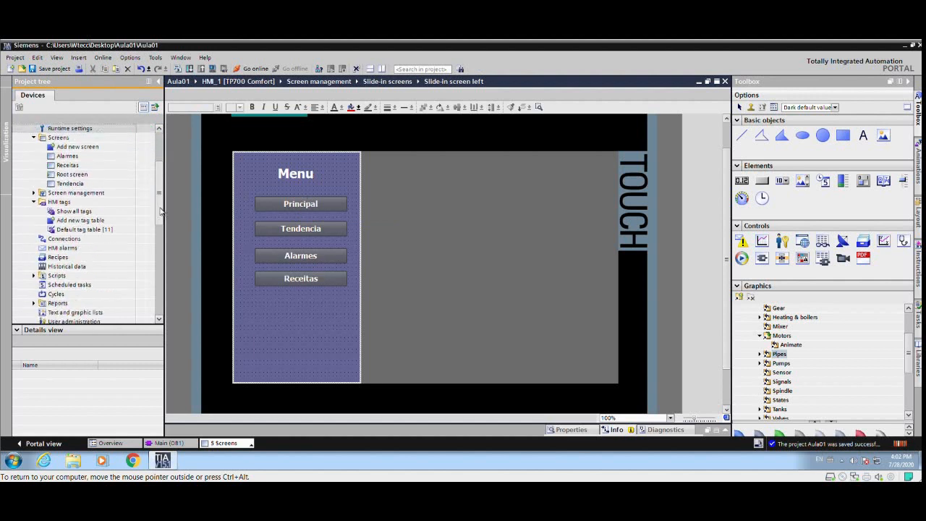
scroll(82, 220, "up", 1)
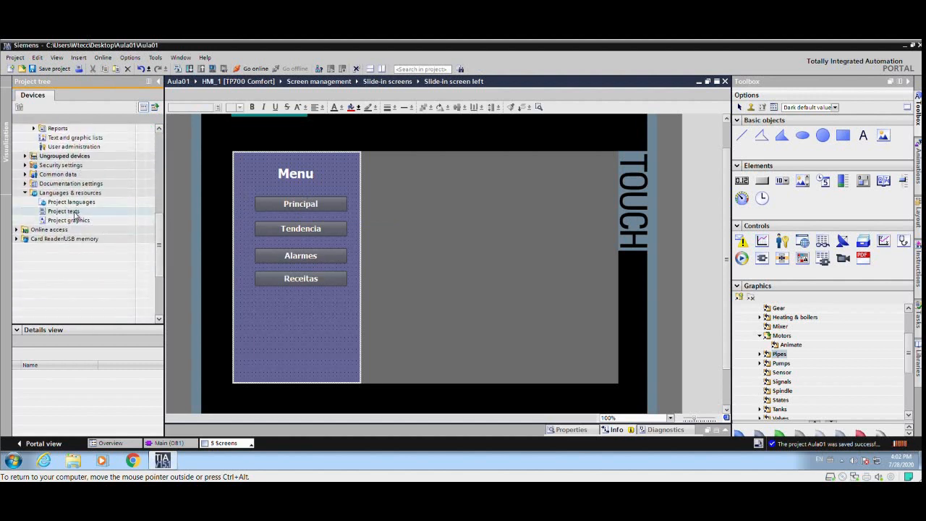
left_click(72, 210)
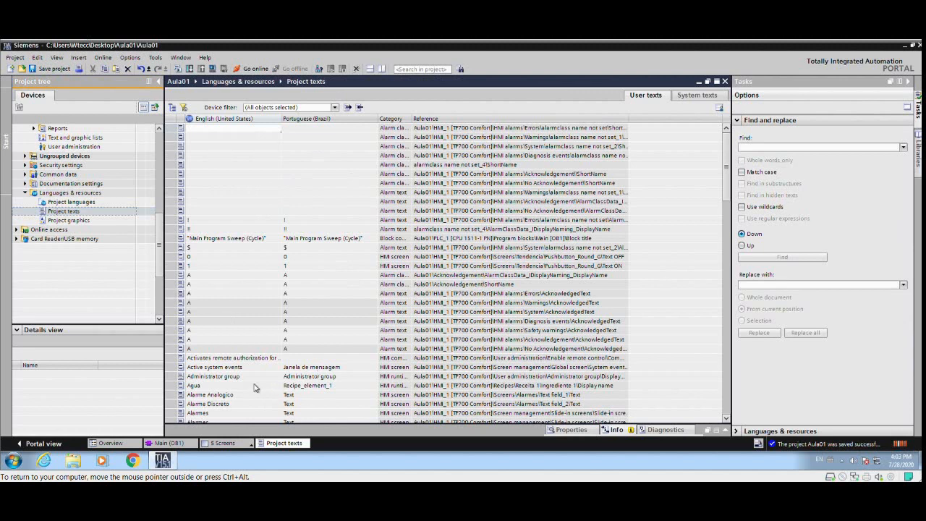
left_click(219, 387)
left_click(218, 391)
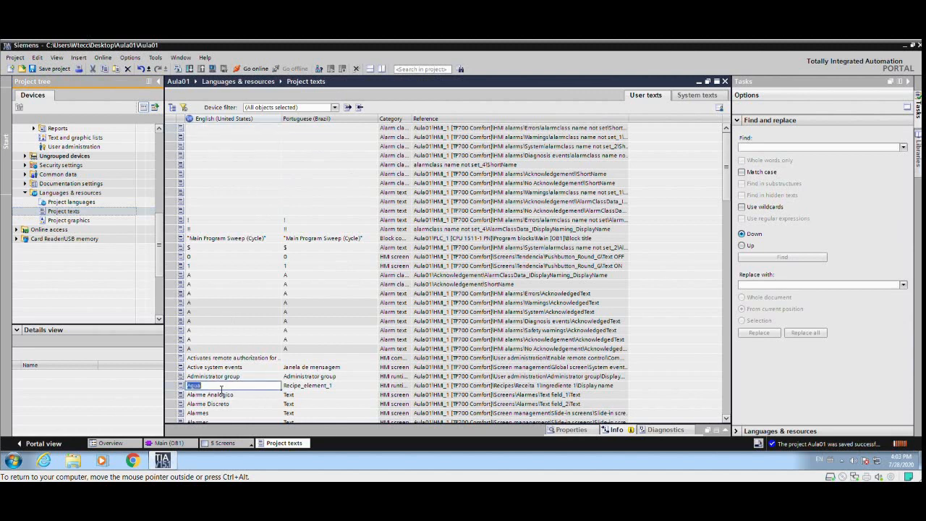
type("Water")
key("Tab")
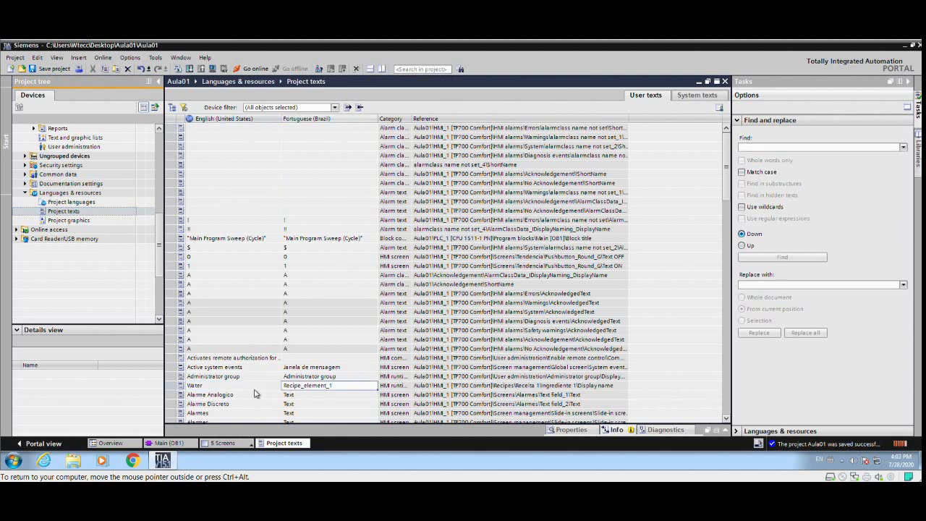
type("Agua")
key("Return")
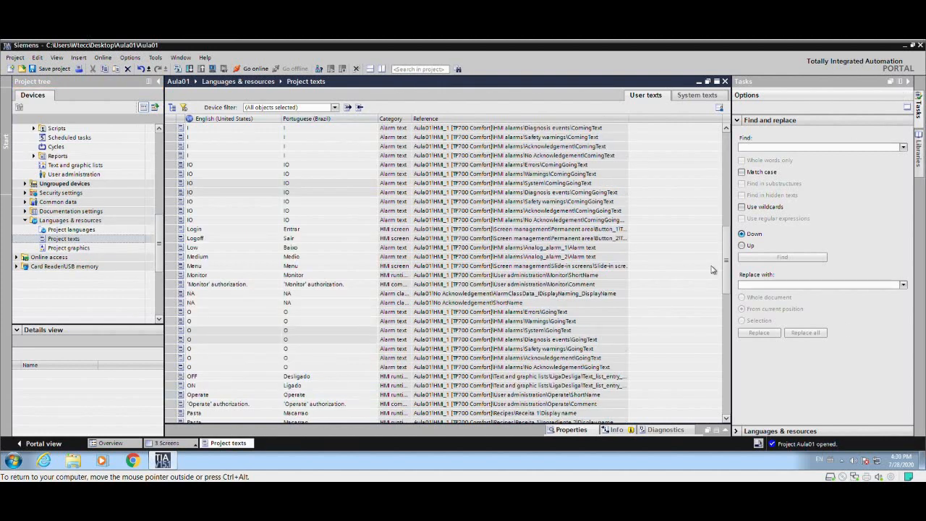
scroll(361, 303, "down", 3)
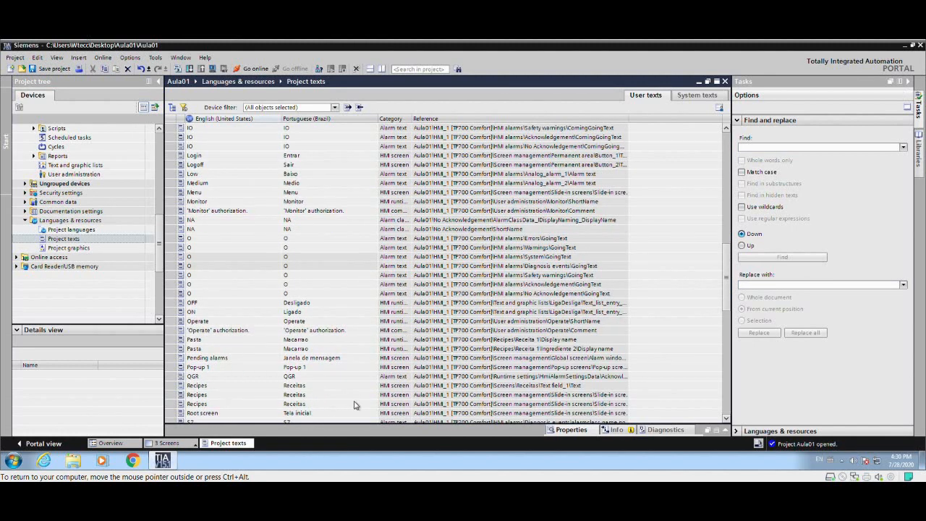
left_click(725, 82)
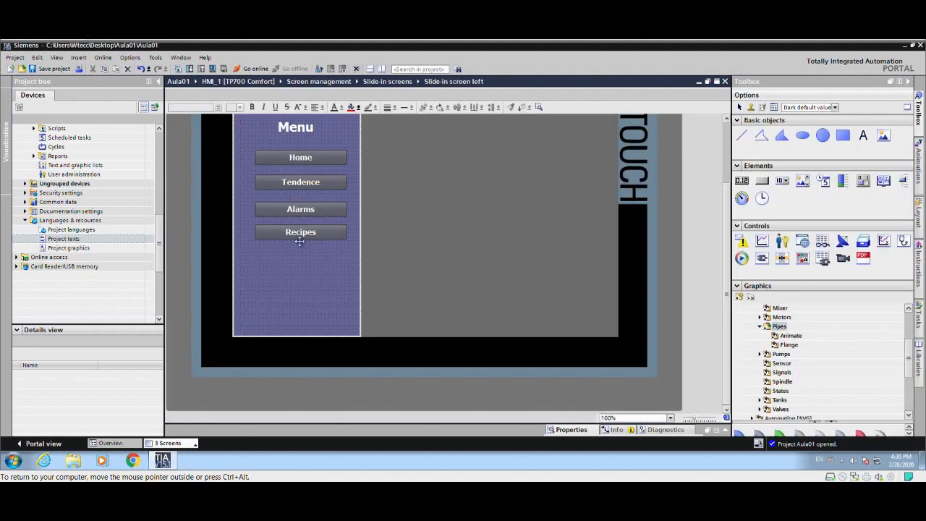
Examine the English and Portuguese texts of the Recipes button in the left slide-in menu.
left_click(301, 237)
left_click(562, 430)
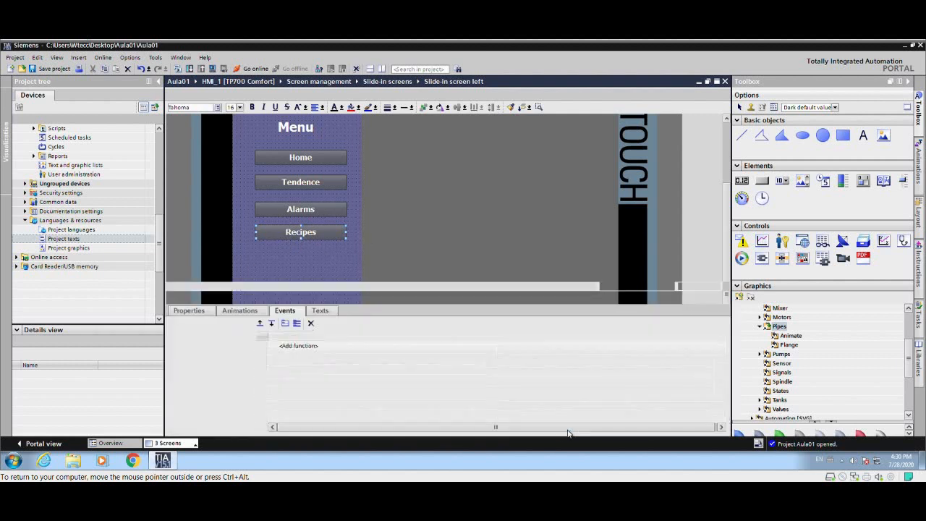
left_click(325, 311)
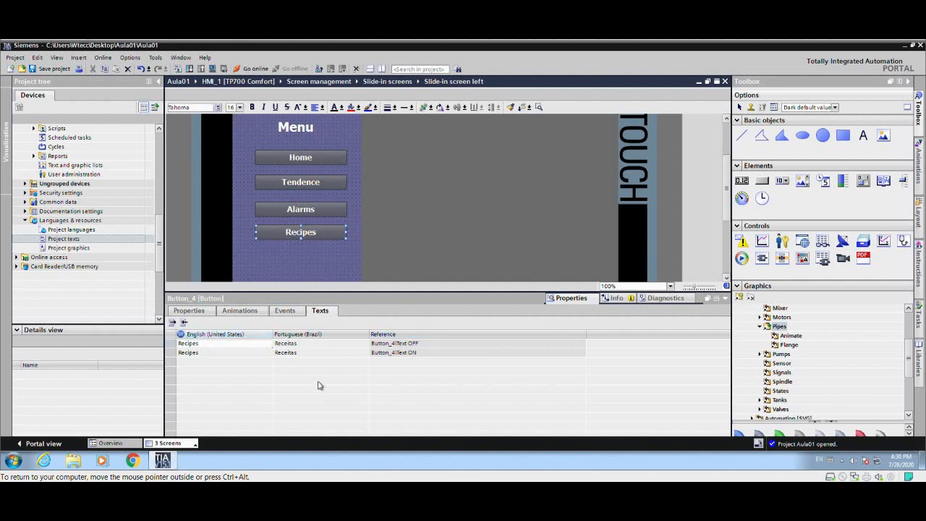
left_click(725, 299)
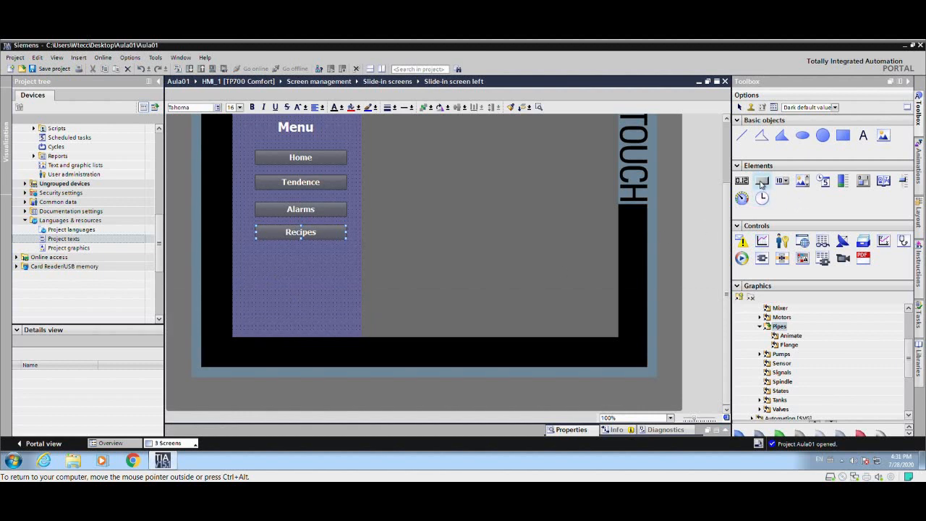
Add a button below Recipes in the slide-in menu and assign SetLanguage with Toggle to its Press event.
left_click_drag(362, 257, 304, 318)
left_click(570, 430)
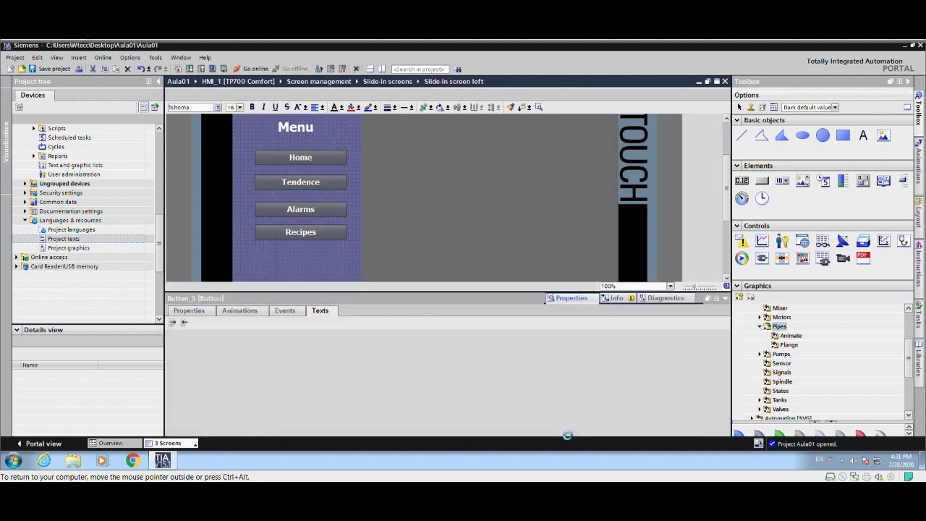
left_click(285, 311)
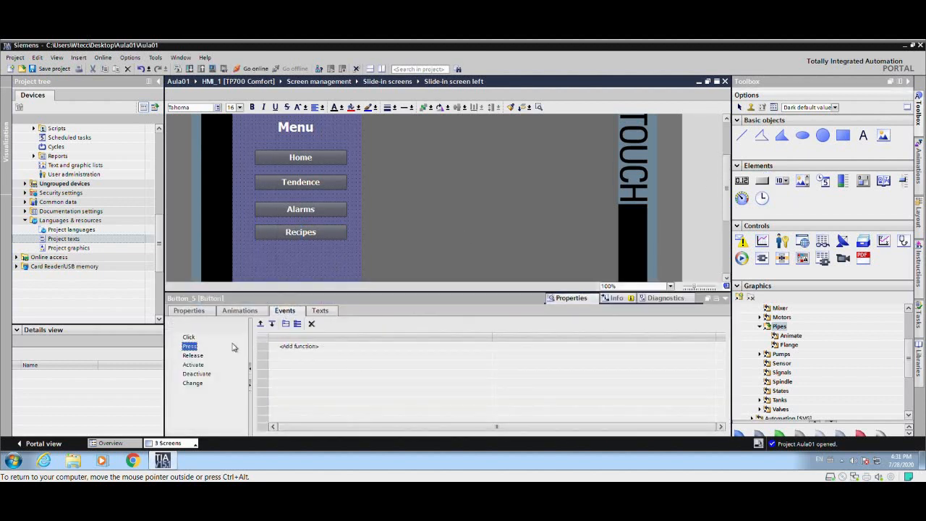
left_click(616, 350)
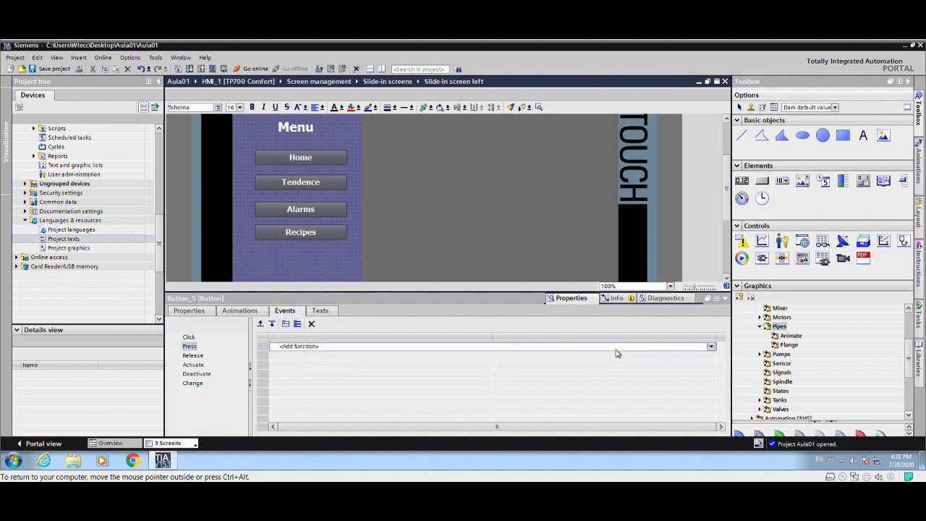
left_click(711, 347)
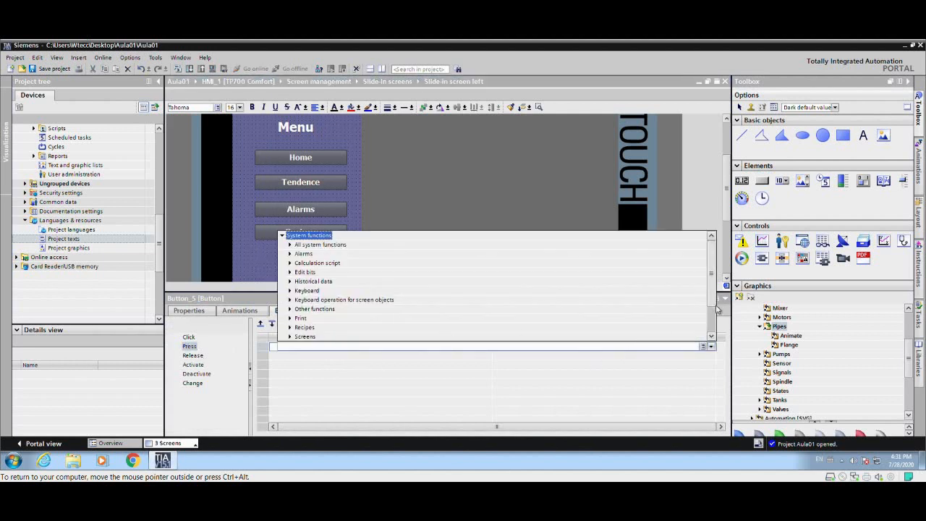
left_click_drag(715, 300, 714, 321)
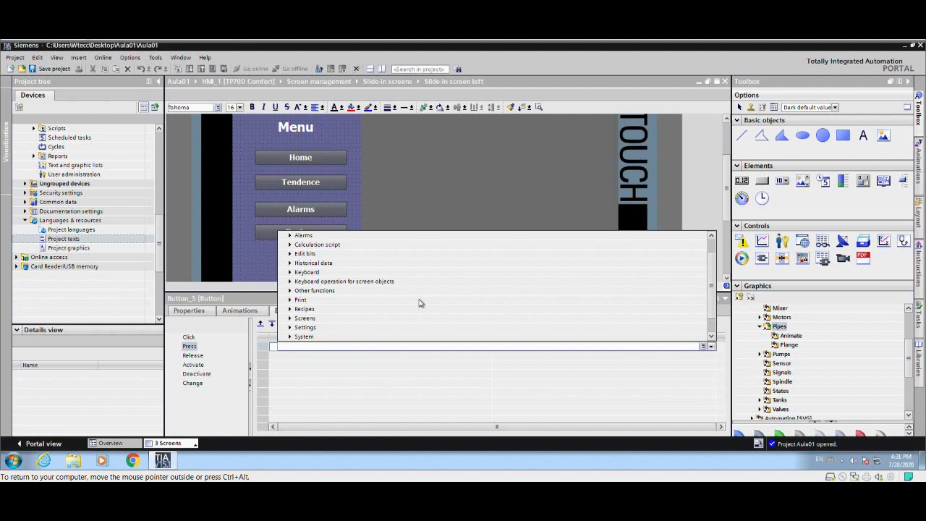
left_click(294, 329)
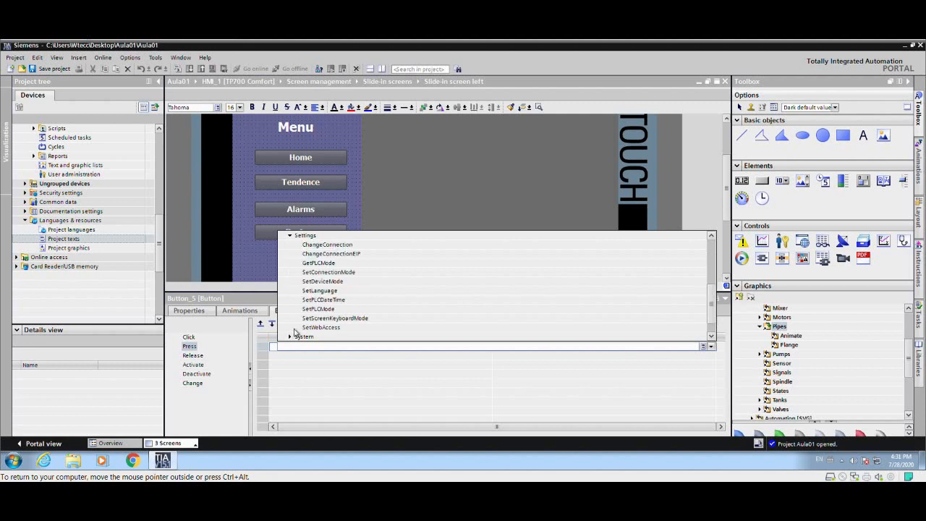
left_click(323, 291)
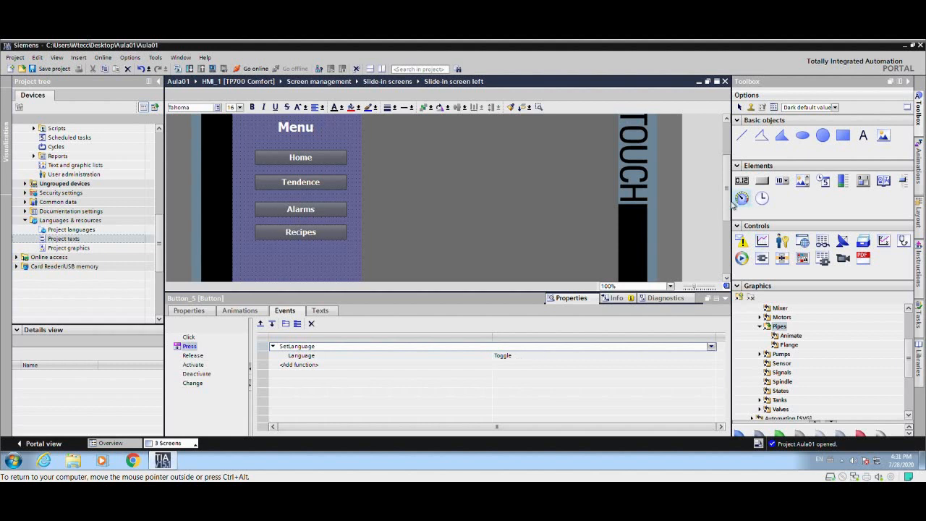
Set the new button's OFF text to ENG in English and PORT in Portuguese.
scroll(731, 206, "down", 4)
left_click(322, 311)
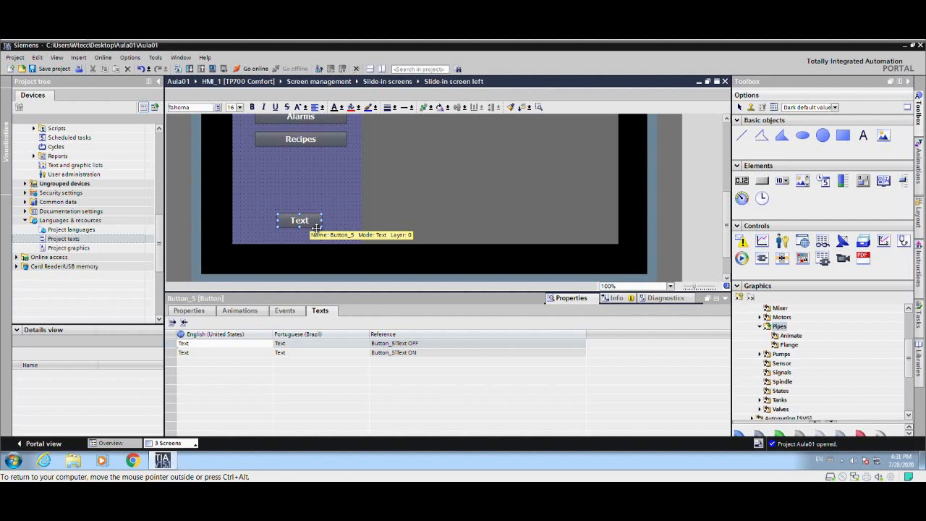
double_click(213, 344)
type("ENG")
key("Return")
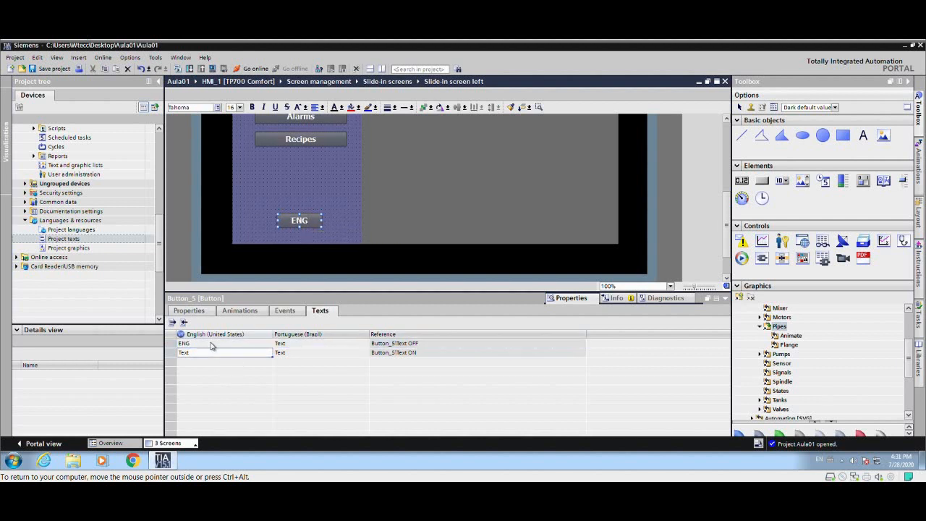
double_click(293, 344)
type("POR")
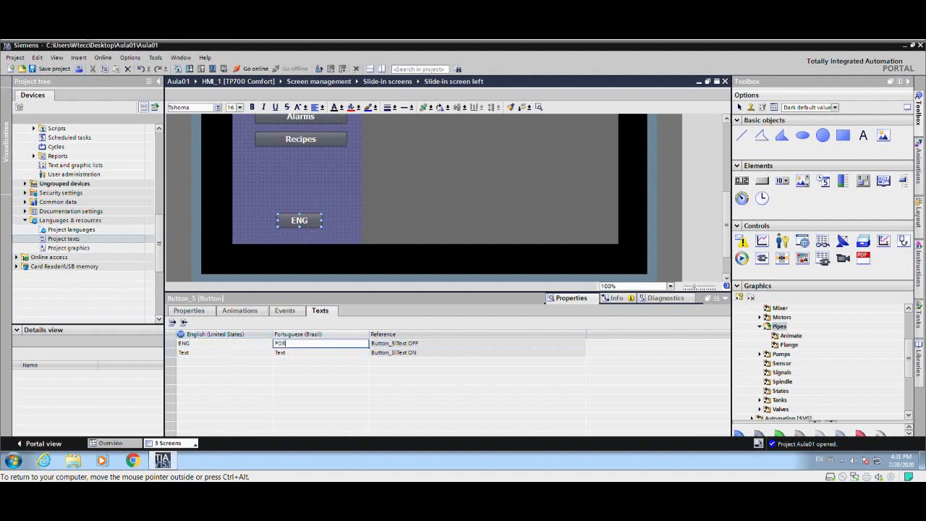
type("T")
key("Return")
Set the language button's ON text to PORT in English and ENG in Portuguese.
double_click(257, 353)
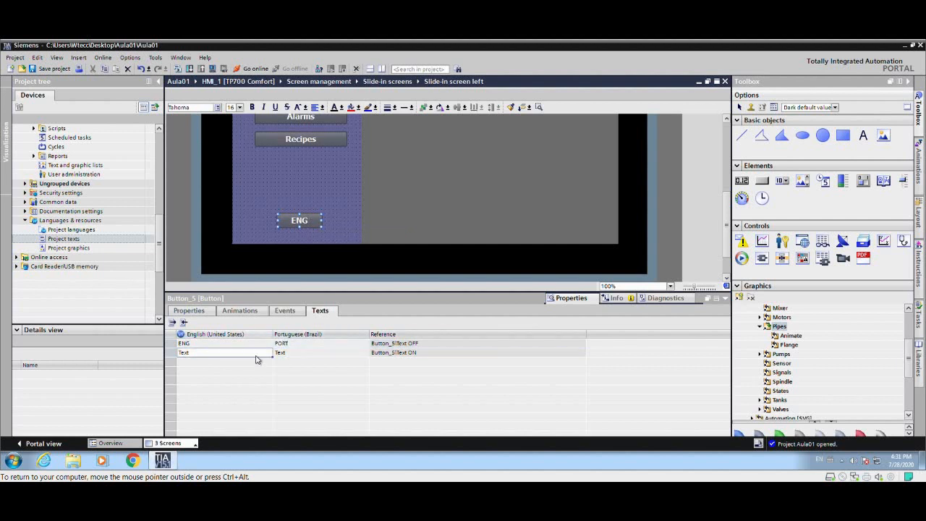
type("PORT")
key("Return")
double_click(326, 353)
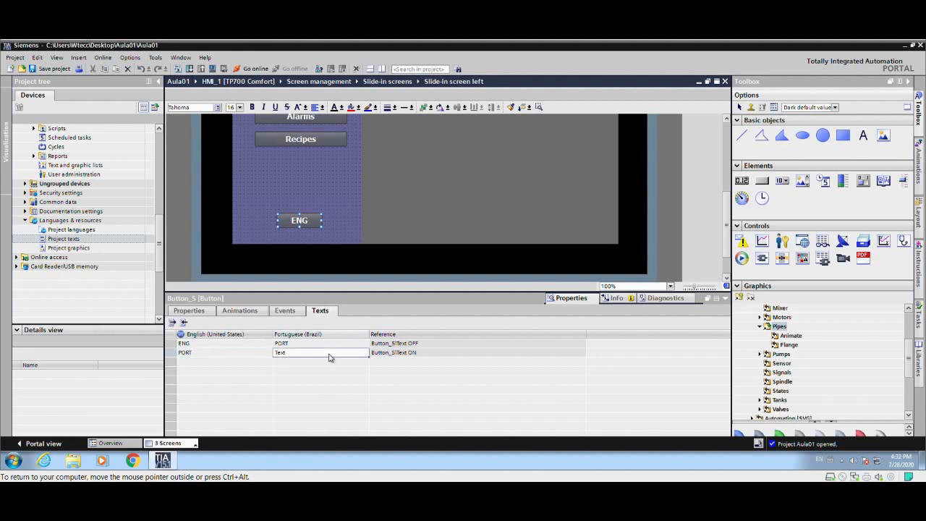
type("ENG")
left_click(235, 355)
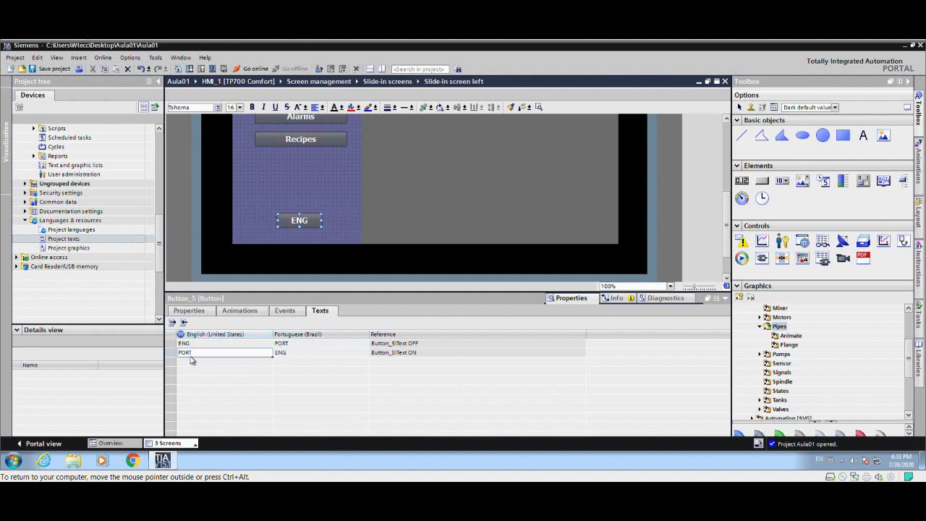
Start the HMI runtime simulation of the project and close the message window over the home screen.
left_click(311, 355)
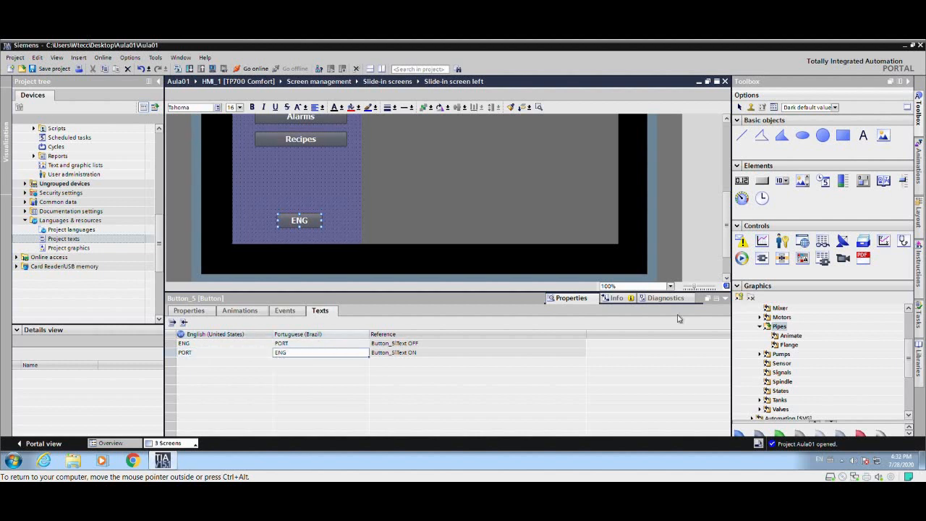
left_click(725, 297)
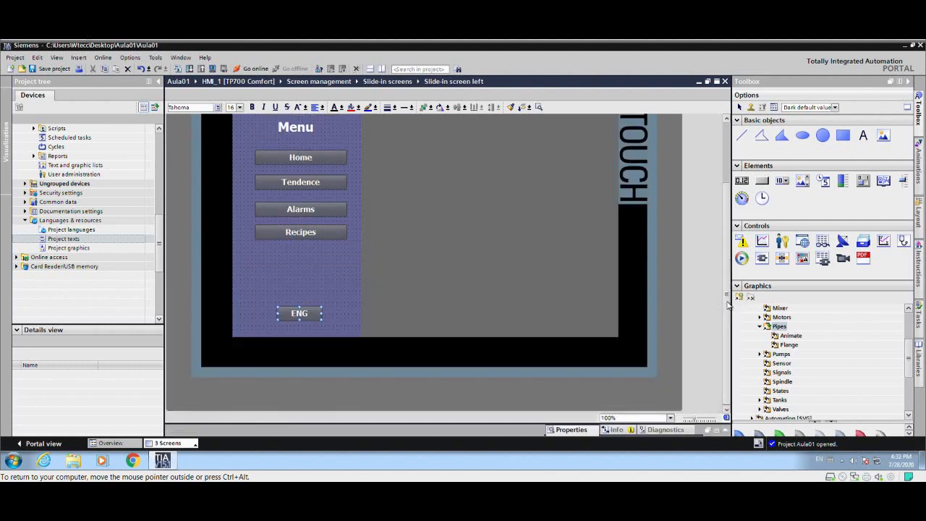
left_click(309, 193)
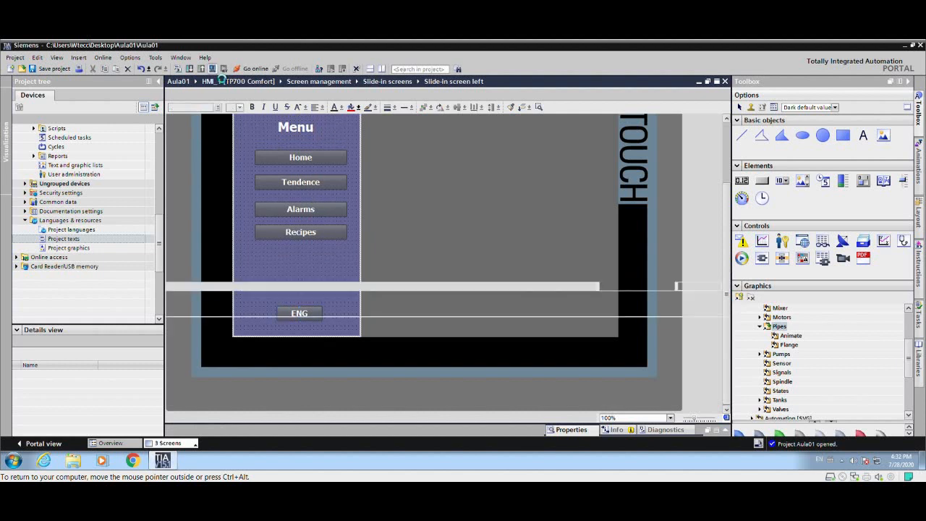
left_click(212, 70)
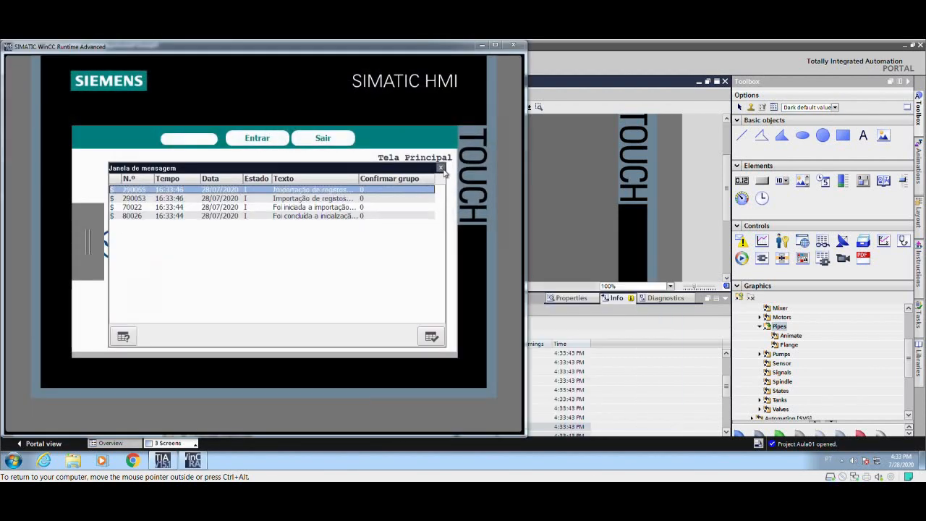
left_click(441, 168)
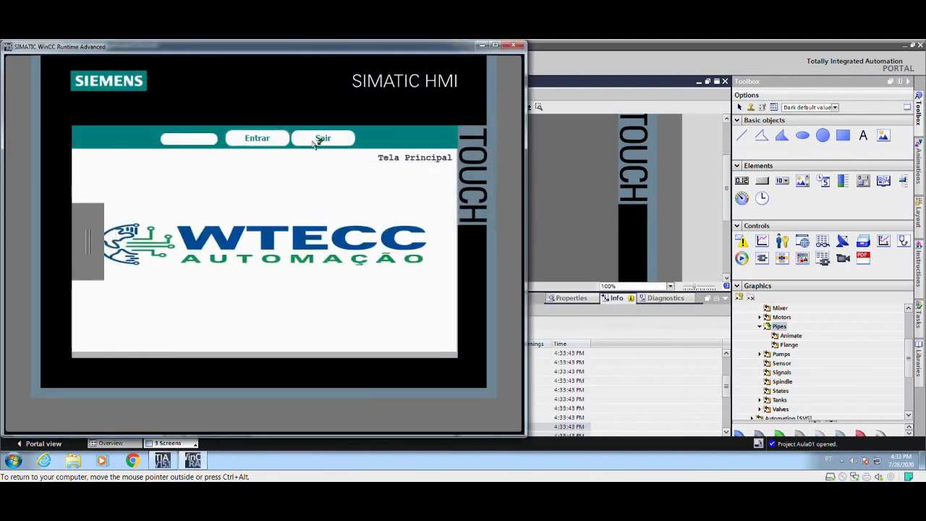
Open the left slide-in menu in the simulation and test the language button by switching to English and back to Portuguese.
left_click(91, 251)
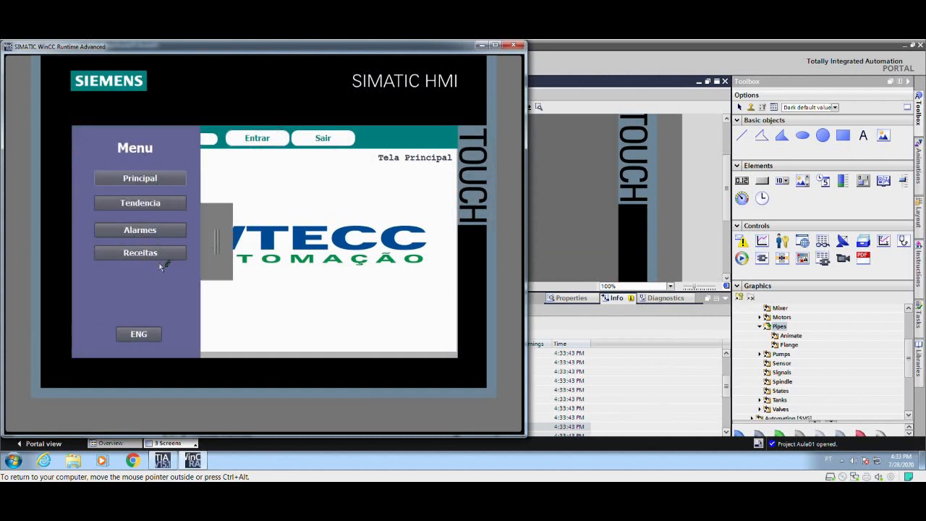
left_click(139, 335)
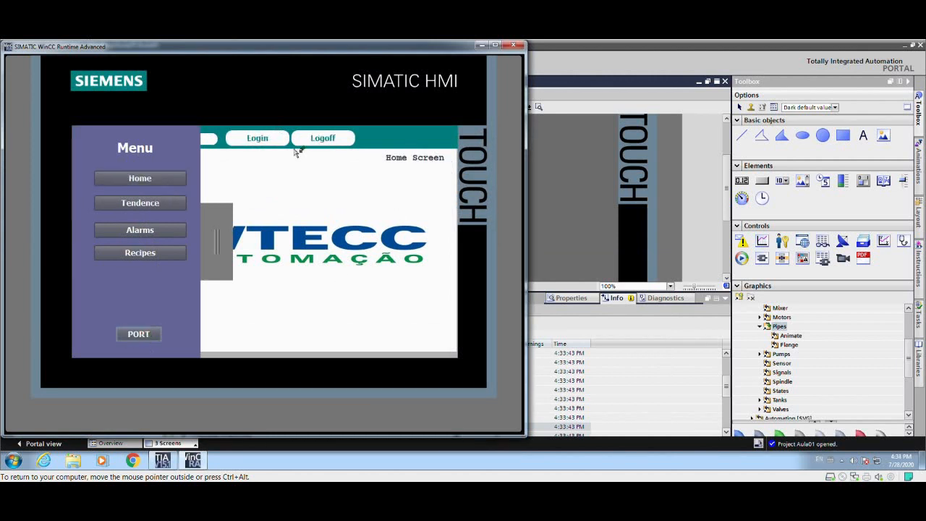
left_click(140, 340)
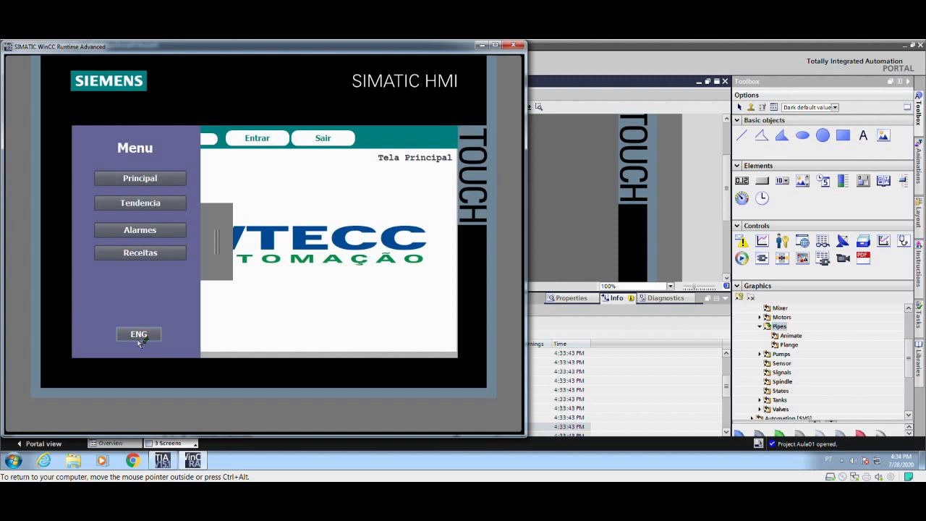